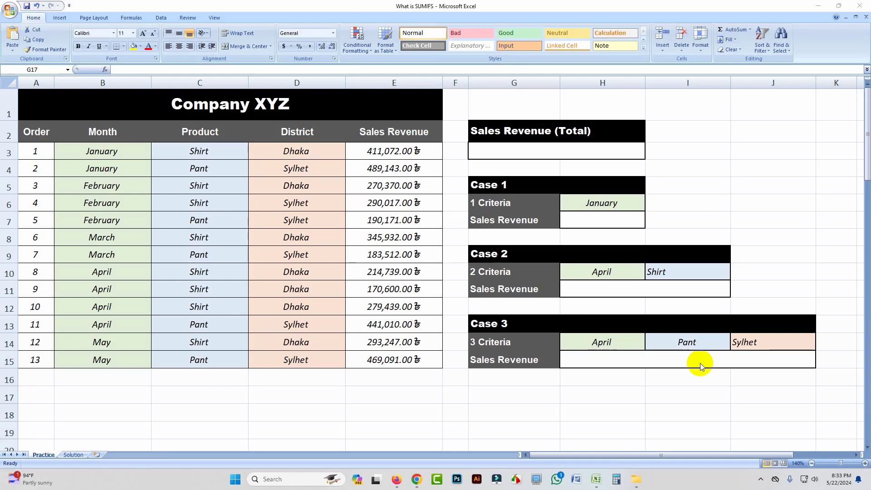
Calculate the total sales revenue in cell G3 with the formula =SUM(E3:E15)
left_click(546, 151)
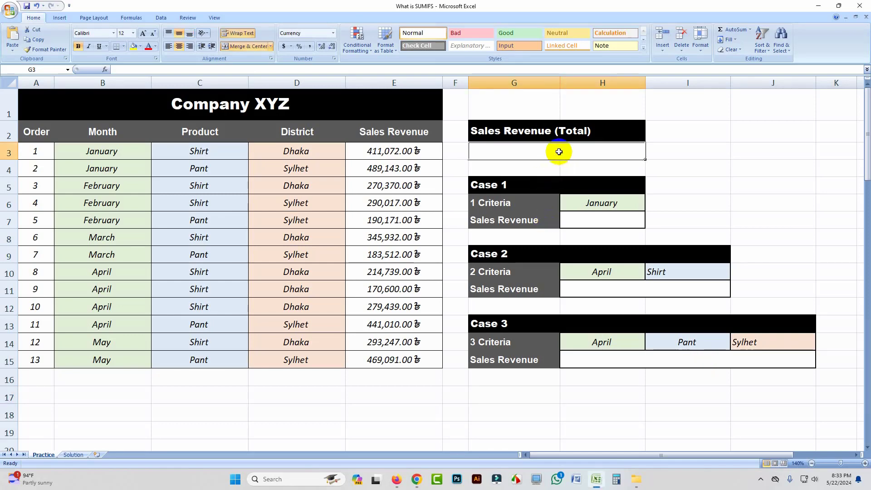
type("=")
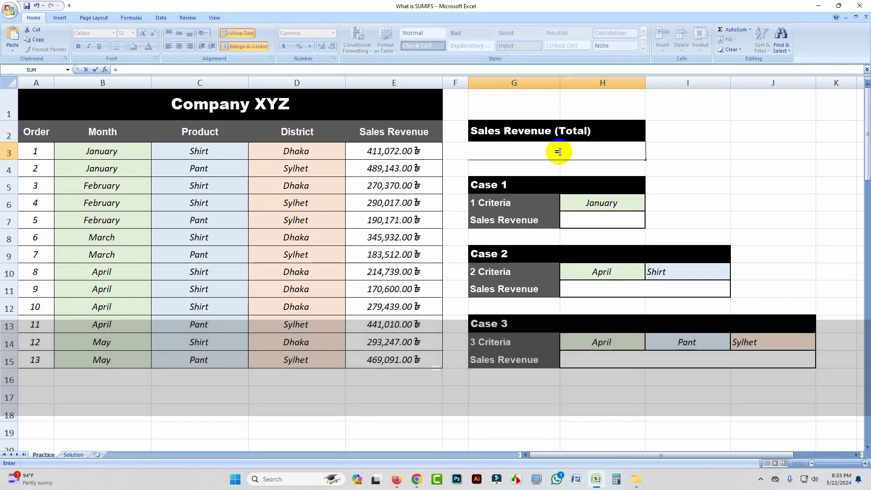
type("sum")
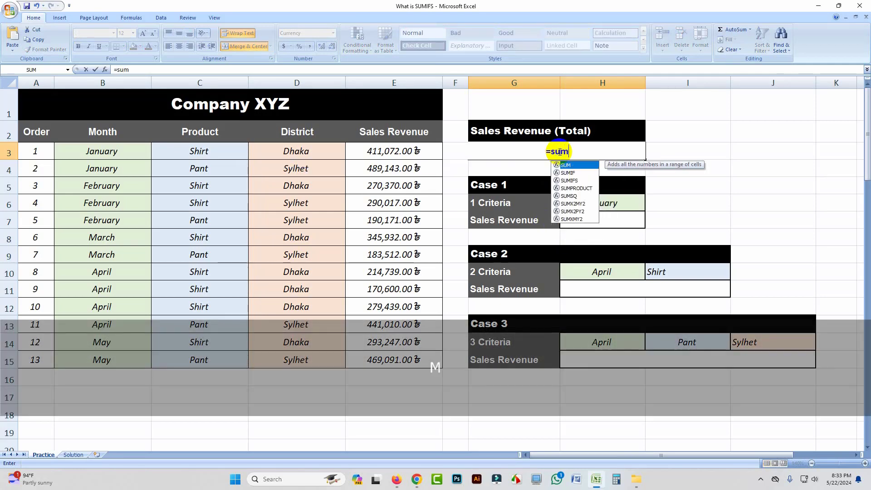
key("Tab")
left_click(391, 151)
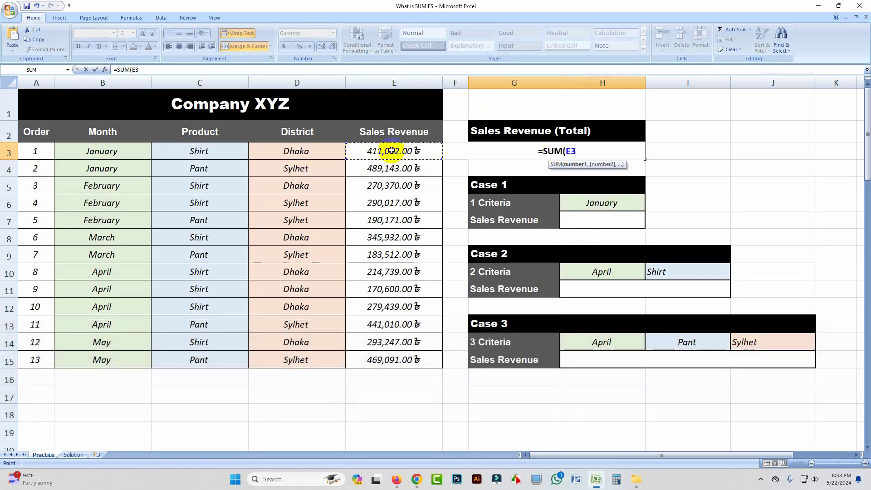
left_click_drag(391, 151, 373, 358)
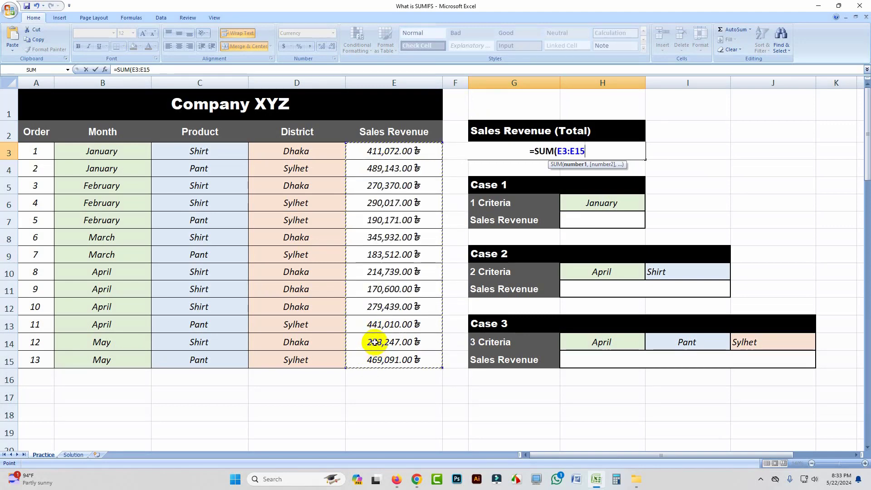
type(")")
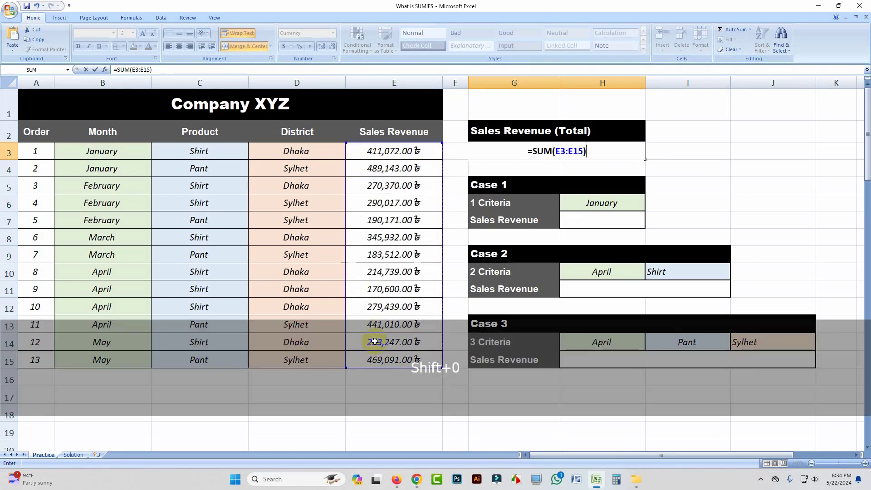
key("Return")
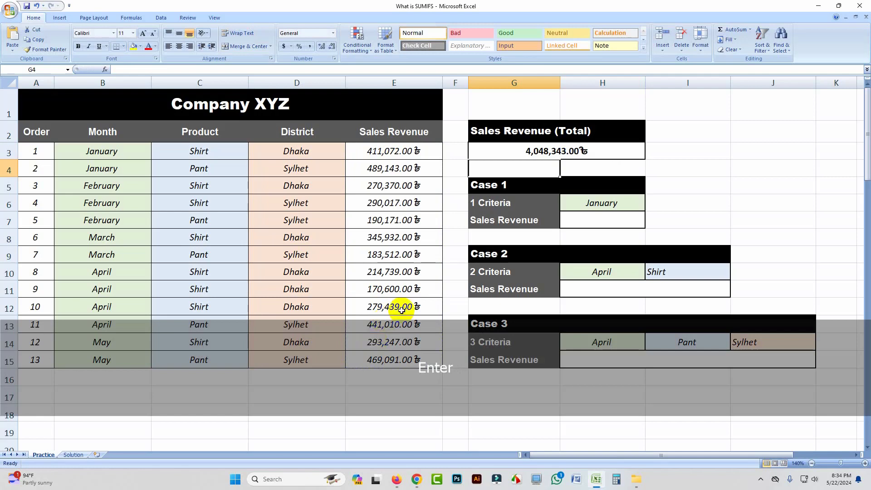
left_click(591, 152)
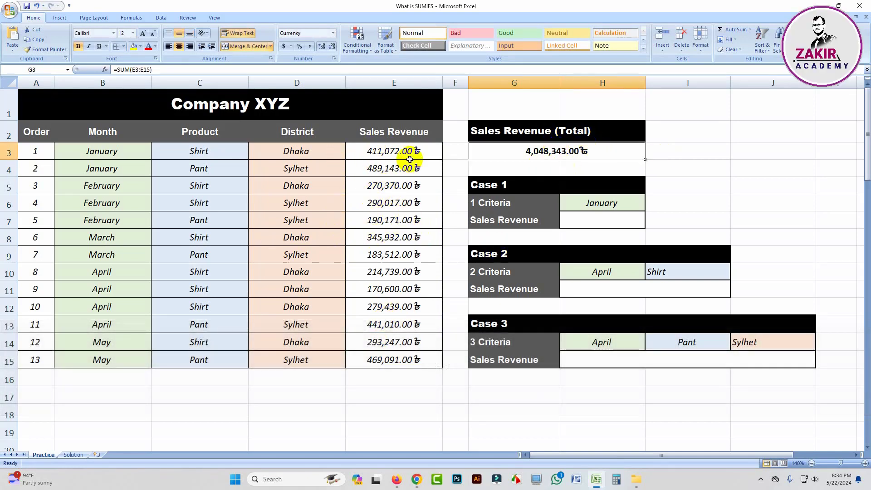
Begin a SUMIFS formula in Case 1's Sales Revenue cell H7 with E3:E15 as the sum range
left_click(589, 222)
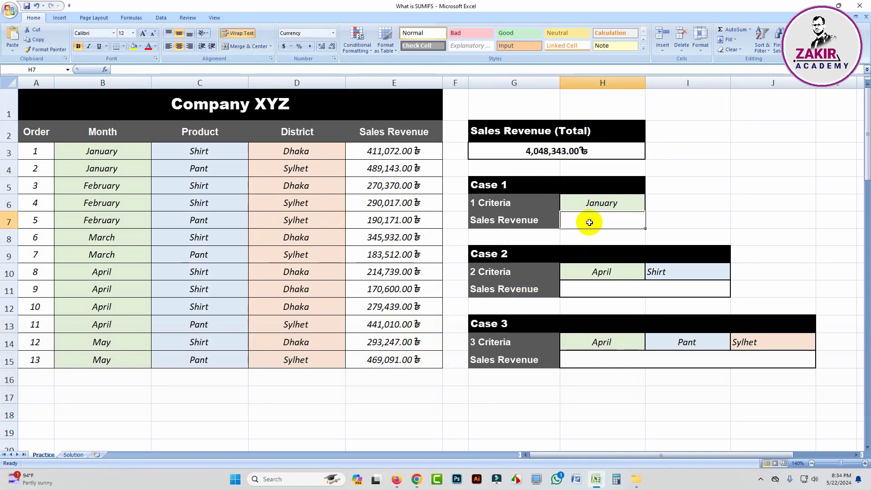
type("=")
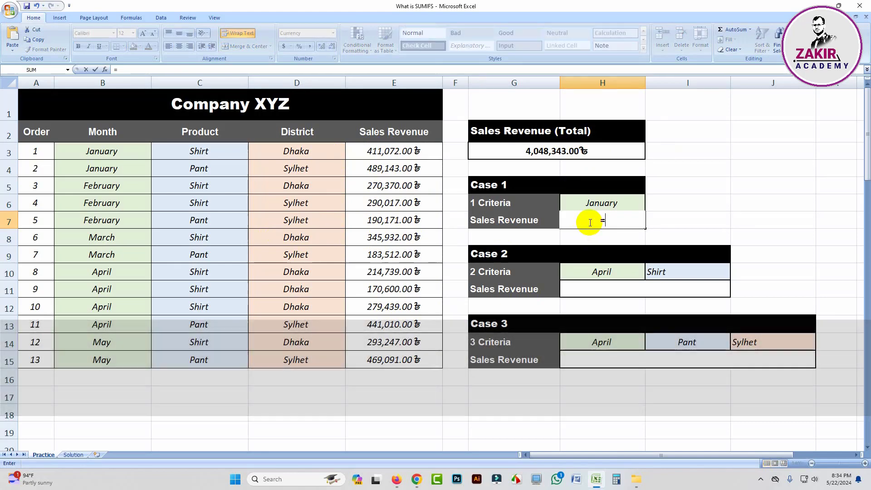
type("sum")
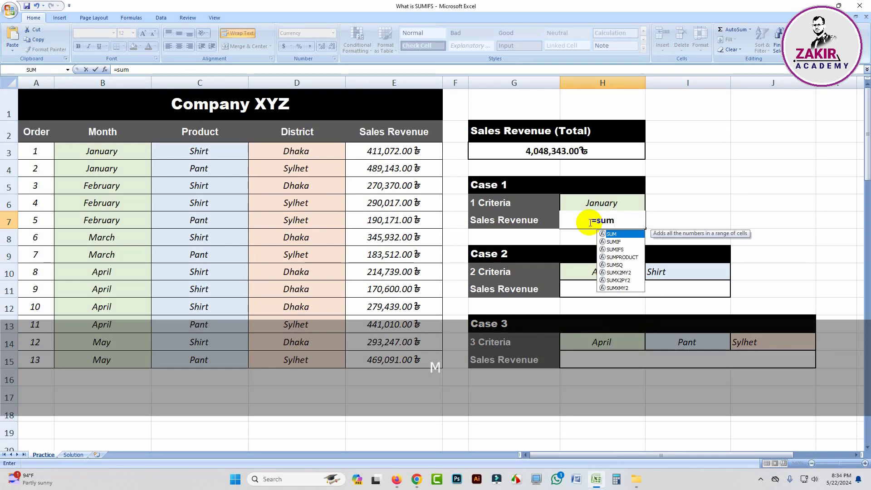
type("ifs")
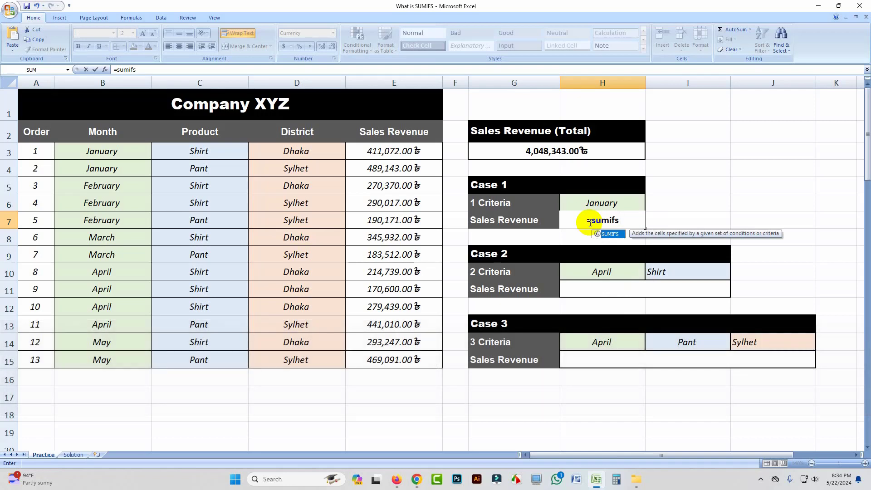
left_click(611, 239)
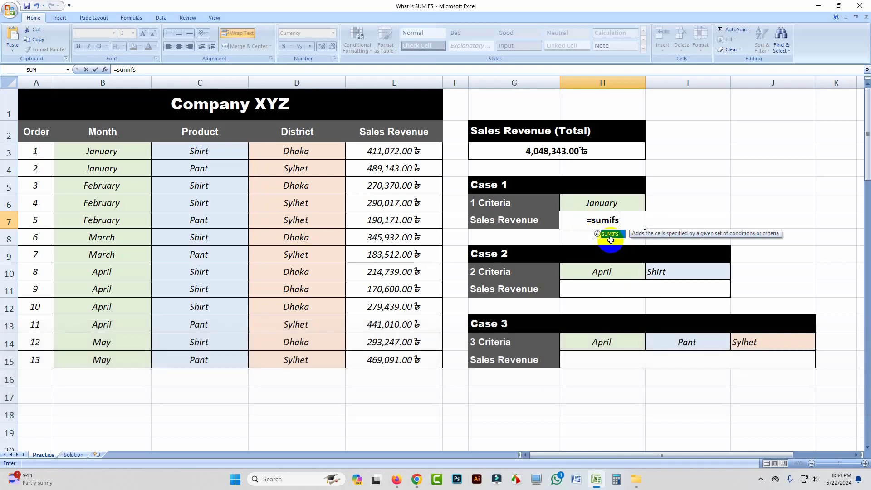
left_click(610, 240)
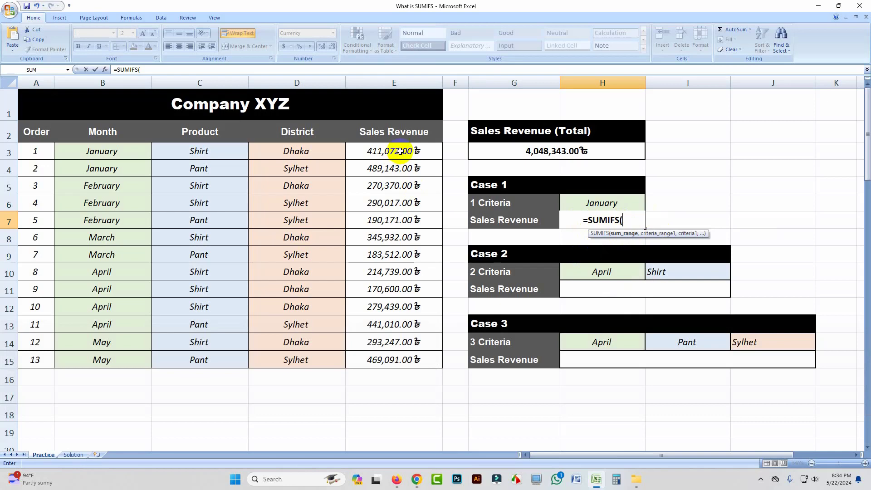
left_click_drag(398, 150, 398, 356)
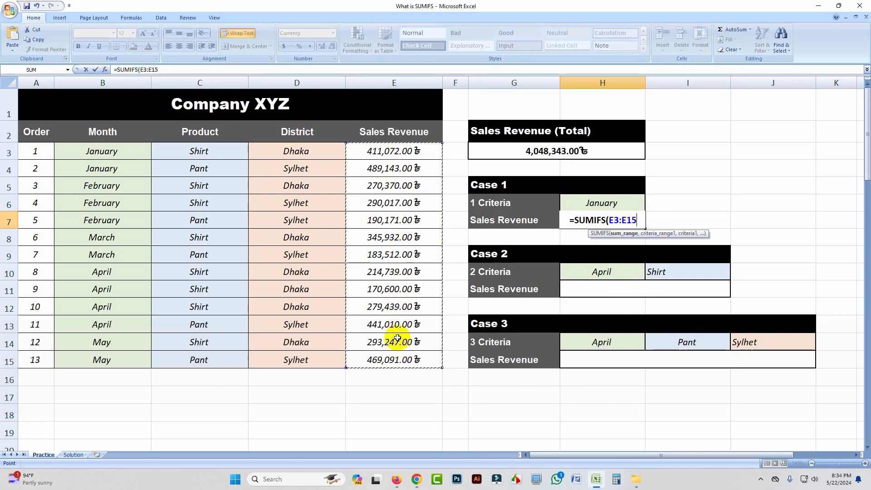
Complete the Case 1 SUMIFS formula with month range B3:B15 and the January cell H6 as its criterion
type(",")
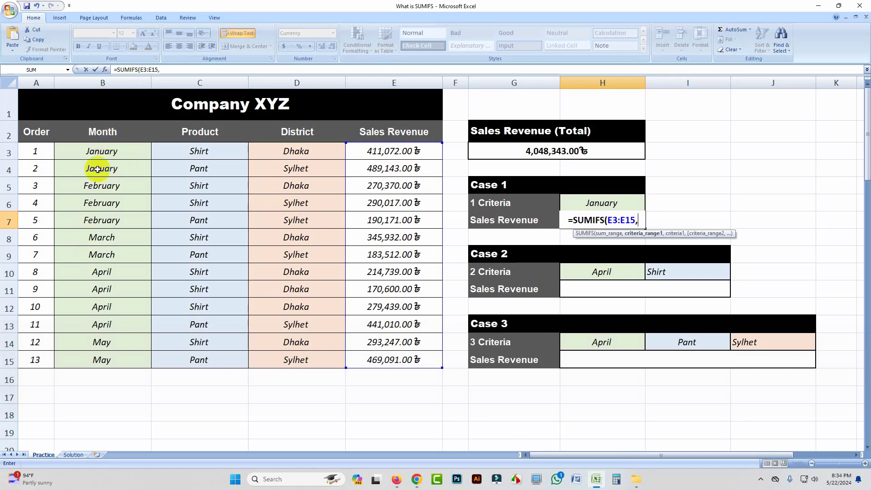
left_click_drag(111, 151, 107, 358)
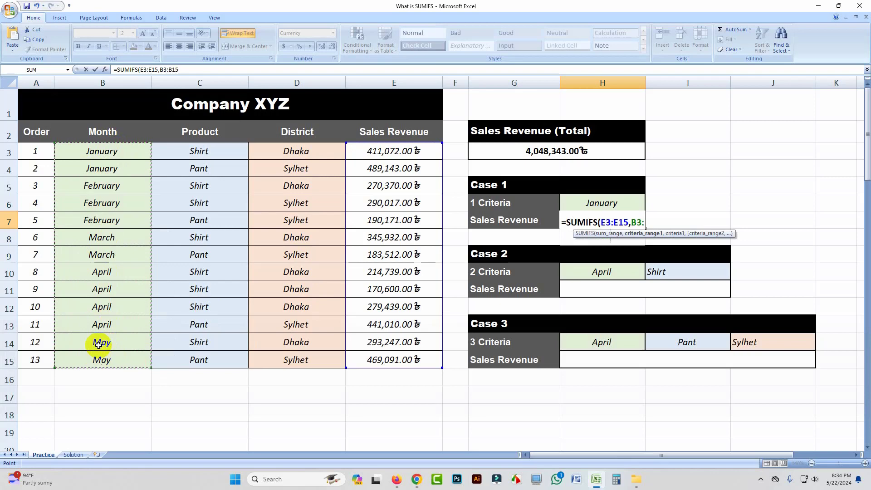
type(",")
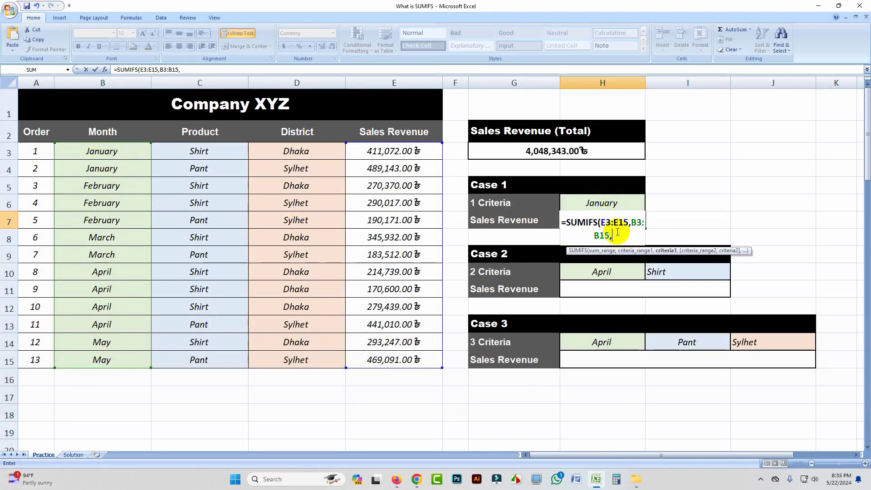
type("\"")
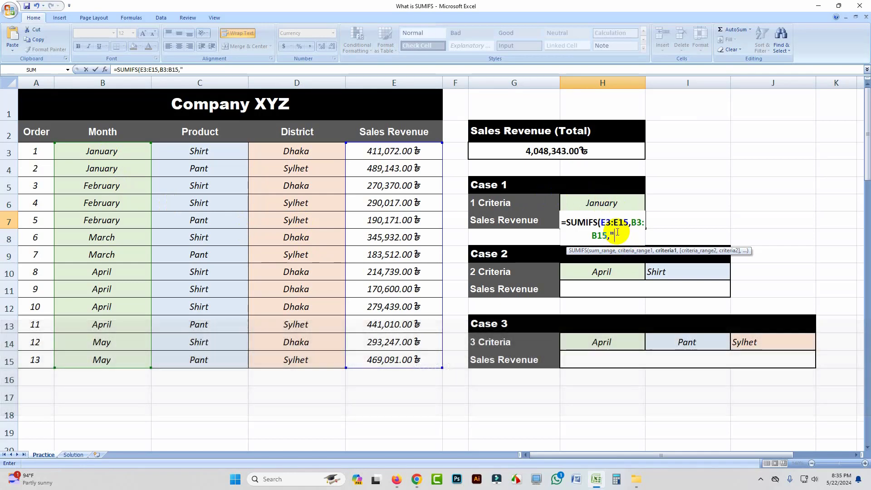
key("BackSpace")
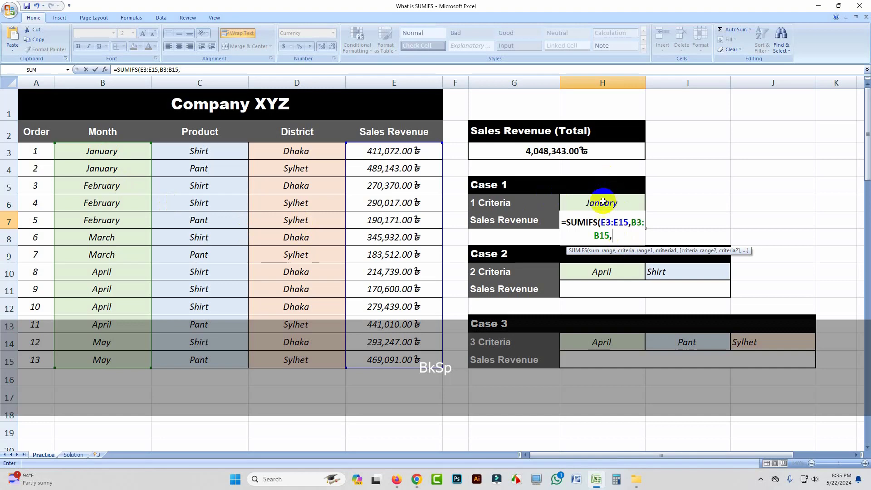
left_click(606, 203)
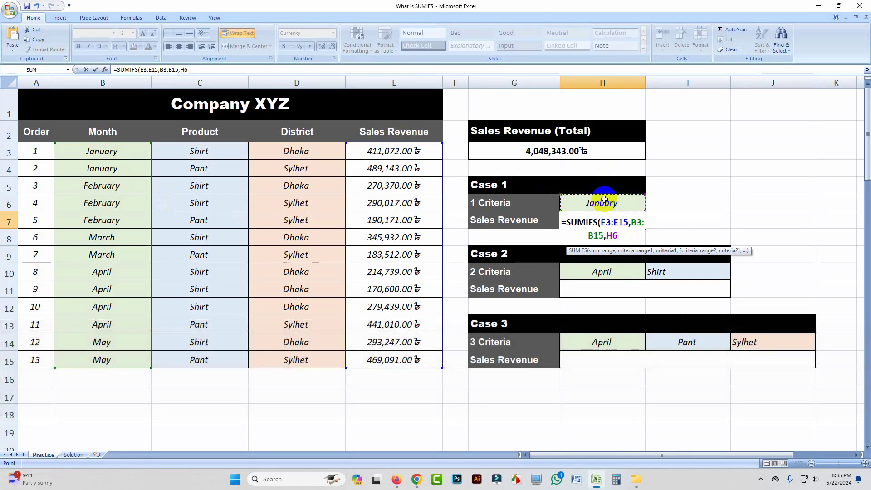
type(")")
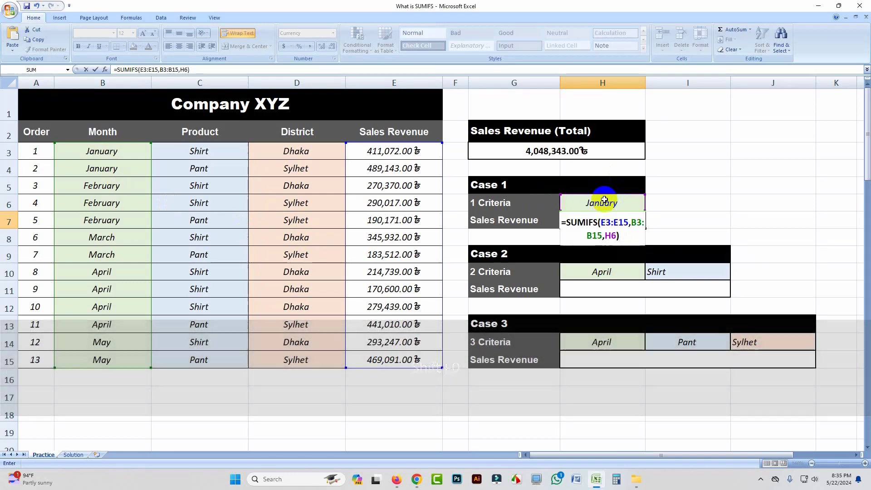
key("Return")
left_click(608, 220)
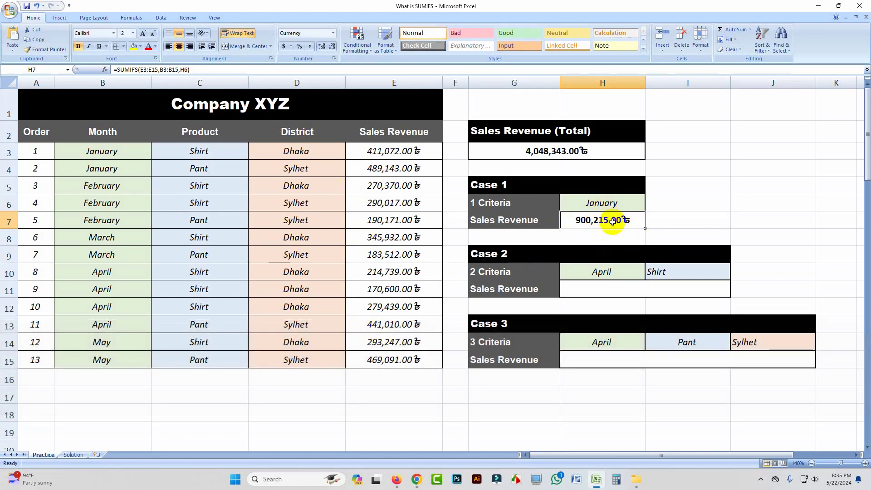
Begin a SUMIFS formula in Case 2's Sales Revenue cell H11 with E3:E15 as the sum range
left_click(625, 285)
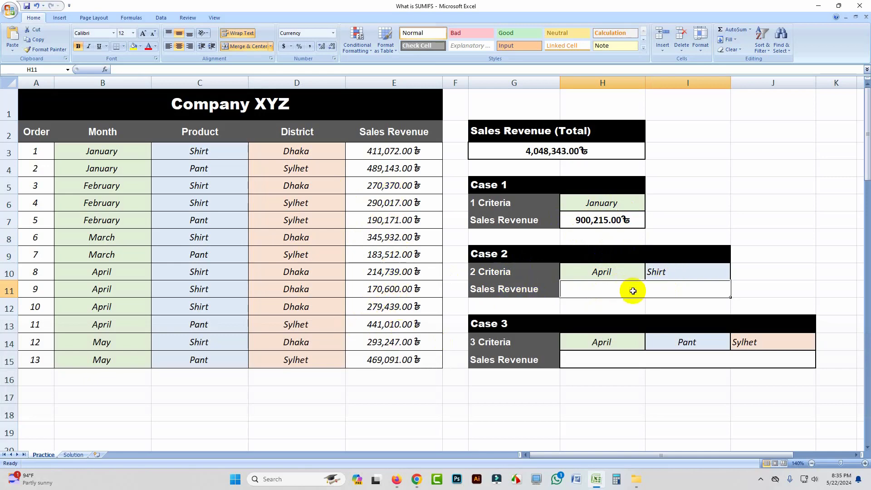
type("=")
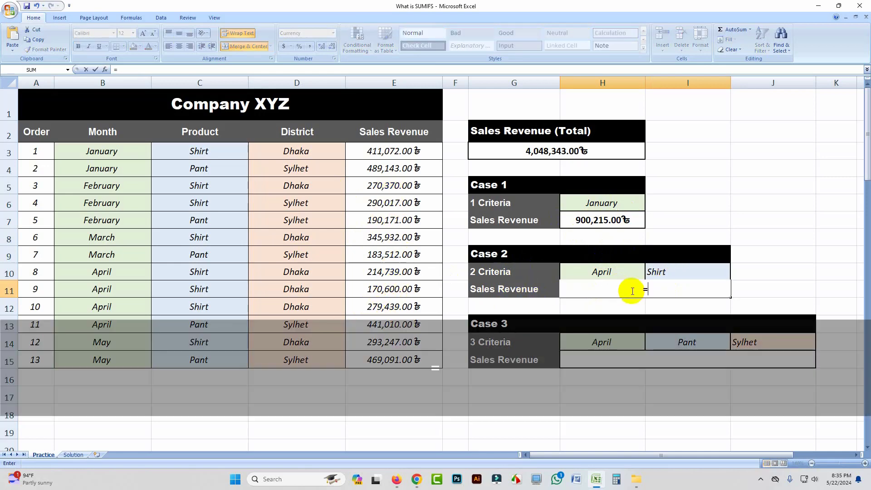
type("sum")
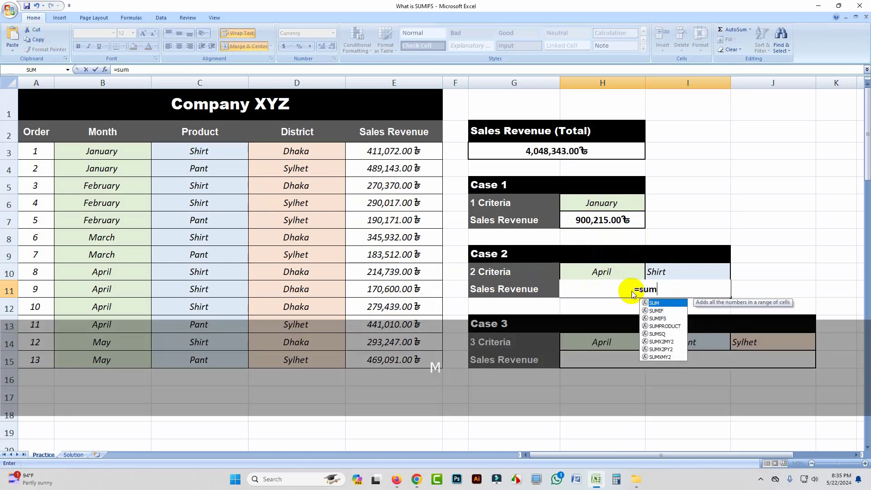
type("ifs")
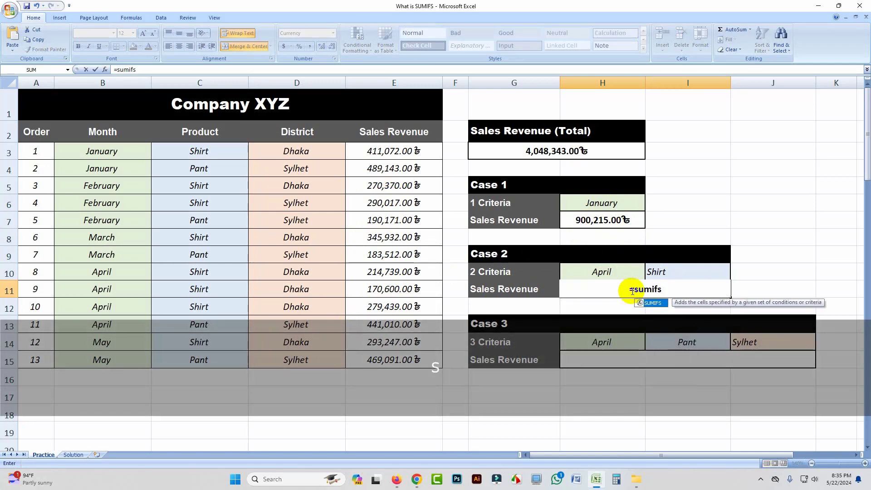
key("Tab")
left_click(414, 154)
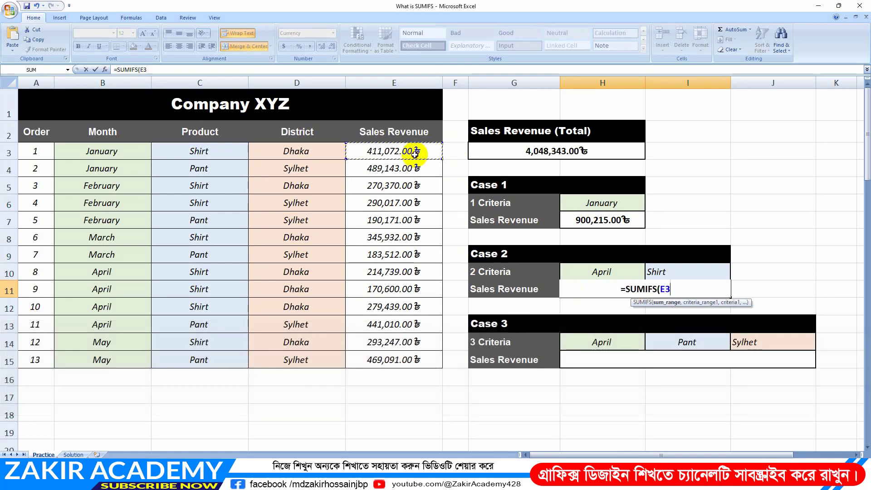
left_click_drag(415, 154, 403, 359)
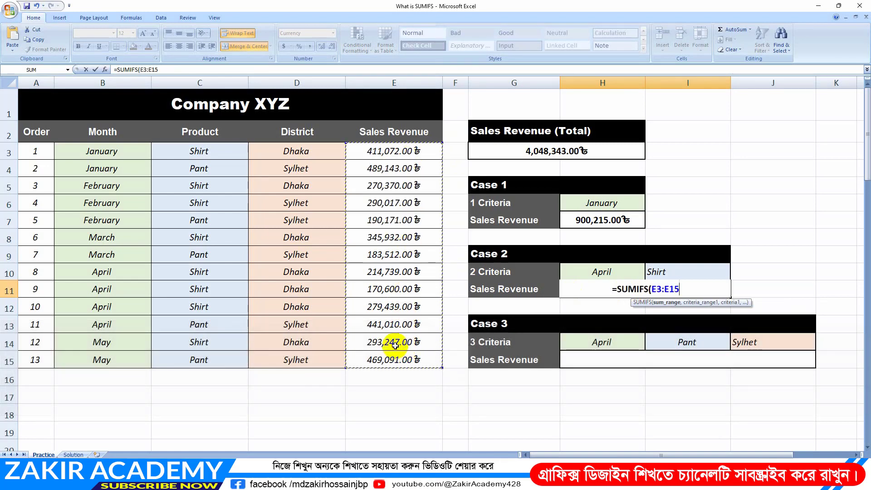
Add month range B3:B15 with the April cell H10 as the first criterion pair in the Case 2 SUMIFS formula
type(",")
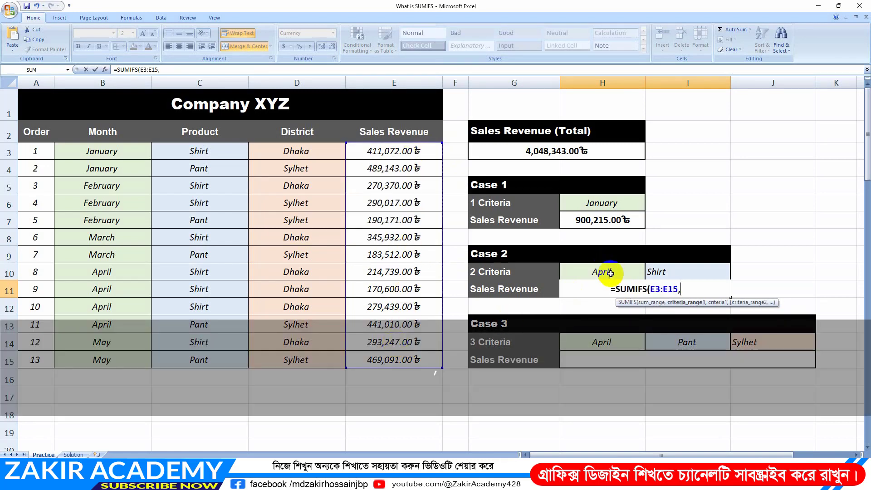
left_click_drag(97, 150, 97, 359)
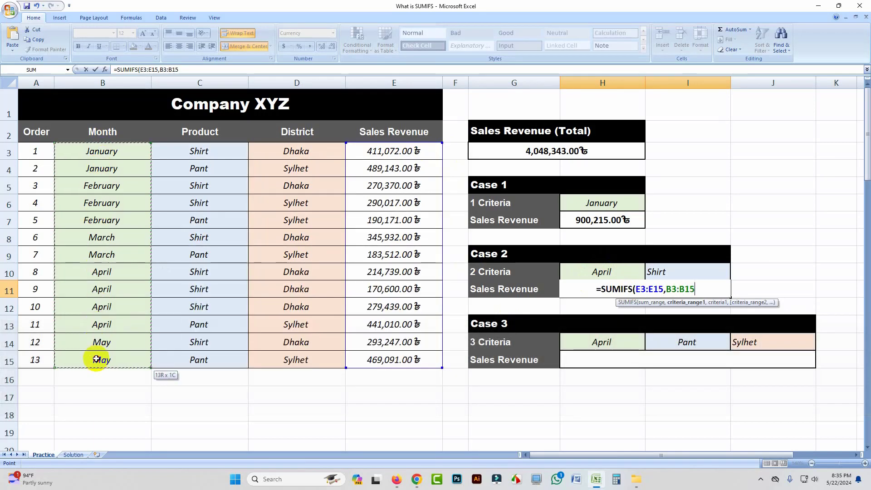
type(",")
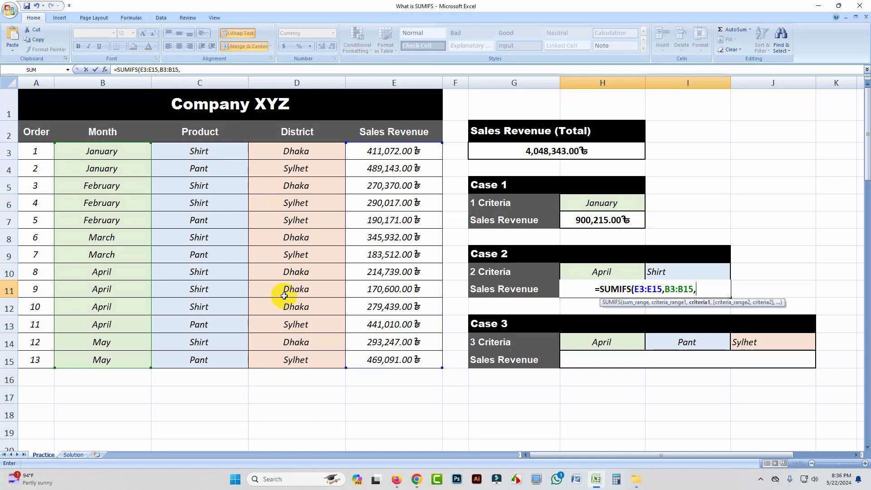
left_click(602, 272)
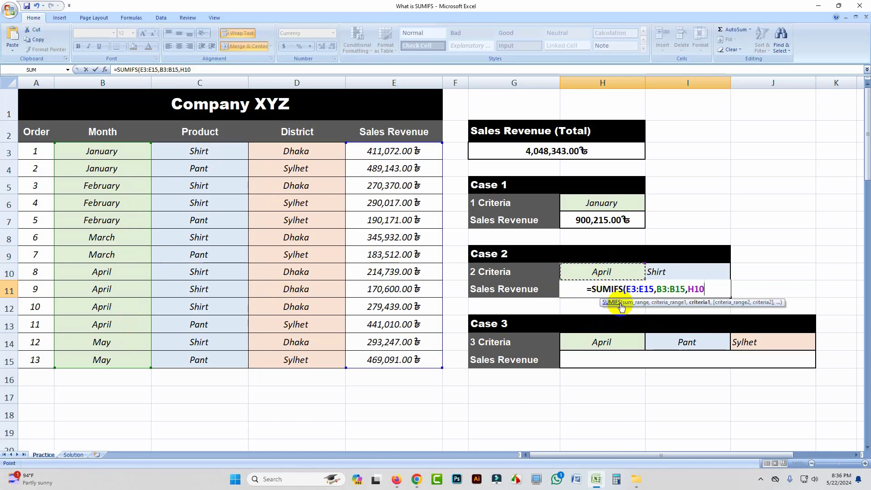
type(",")
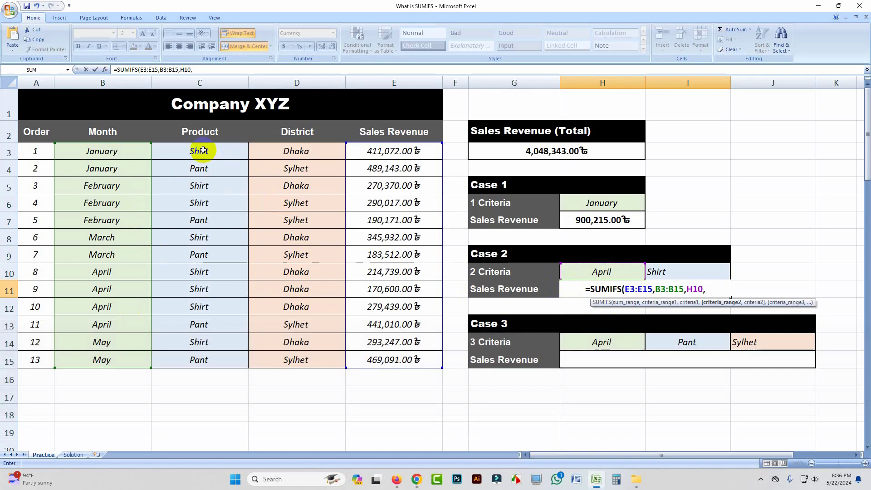
Complete the Case 2 SUMIFS formula with product range C3:C15 and the Shirt cell I10 as its second criterion
left_click_drag(202, 150, 193, 354)
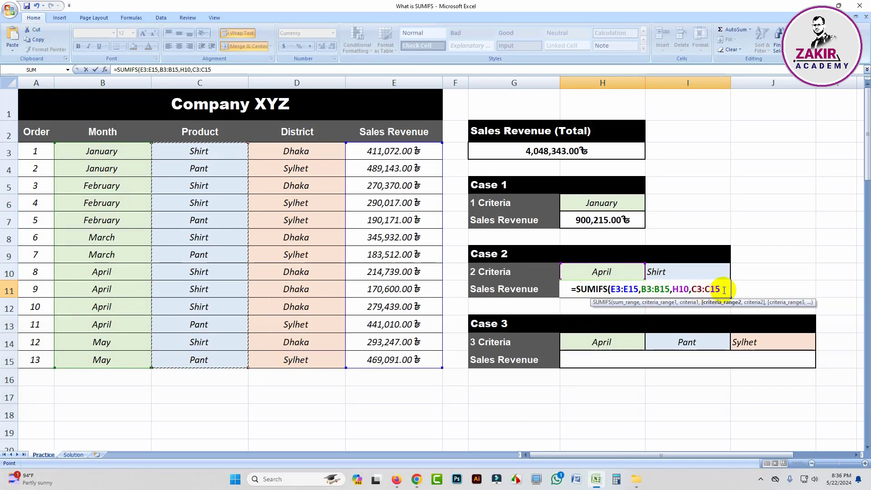
type(",")
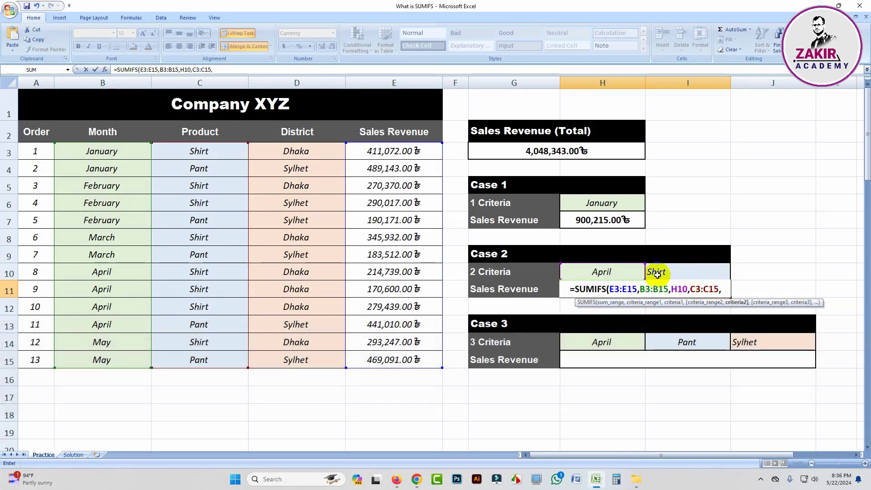
left_click(667, 273)
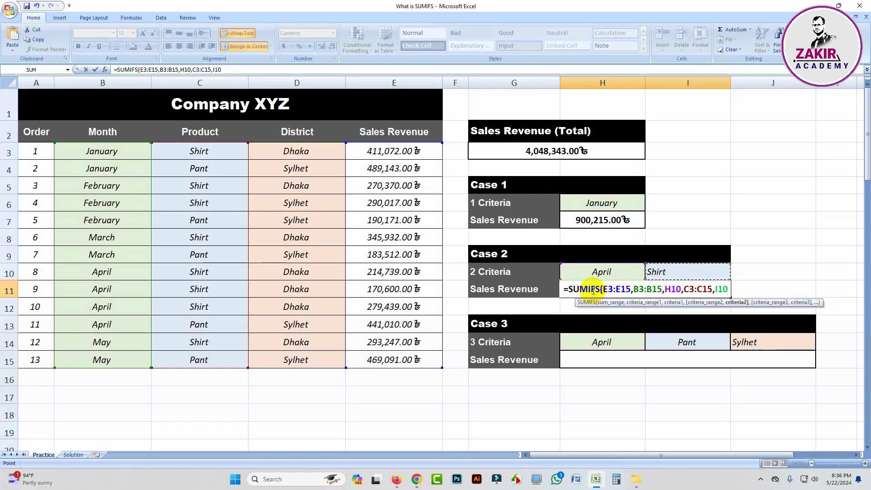
left_click(616, 289)
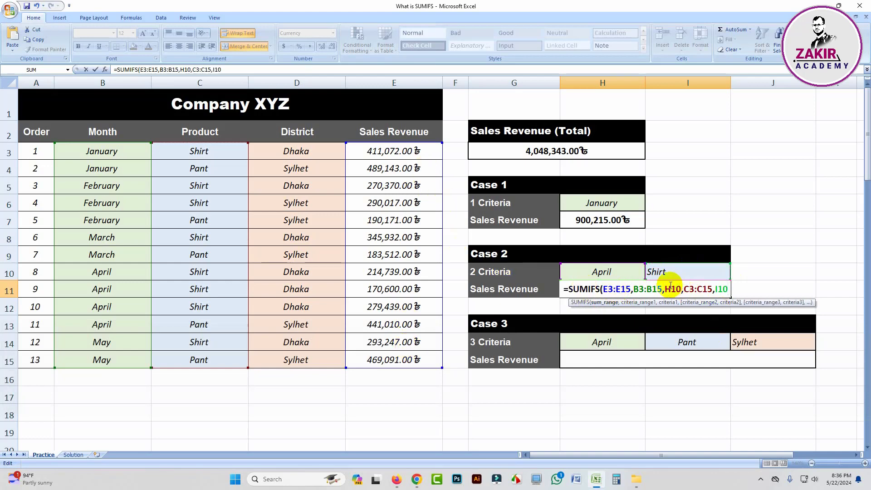
left_click(647, 288)
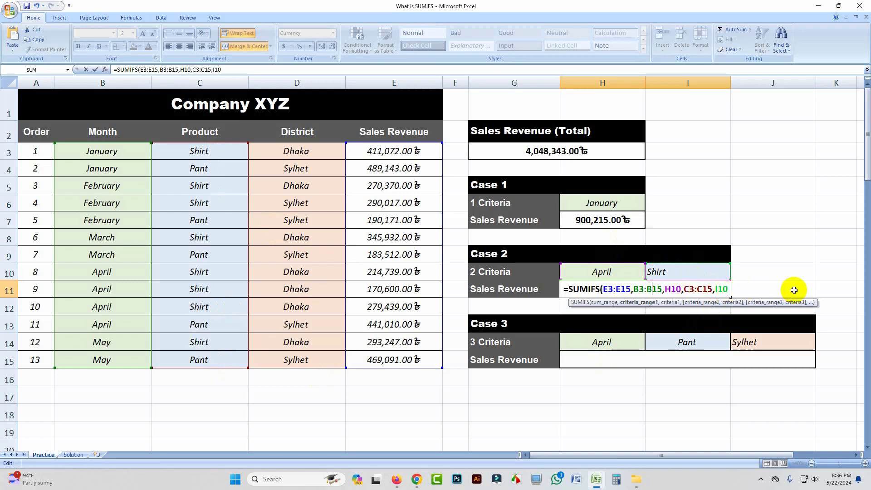
left_click(736, 288)
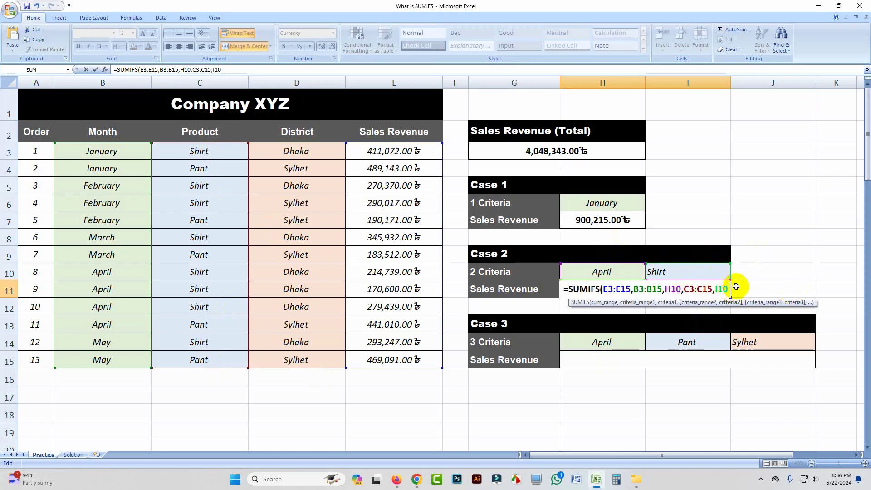
type(")")
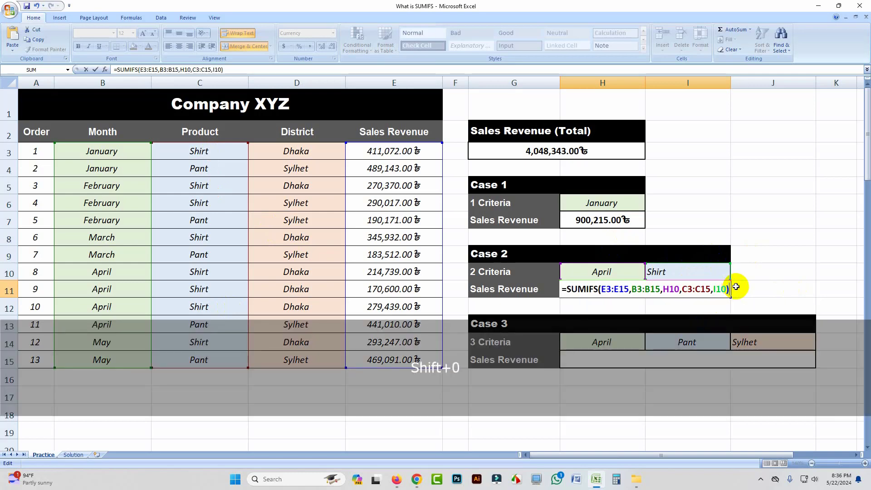
key("Return")
left_click(661, 290)
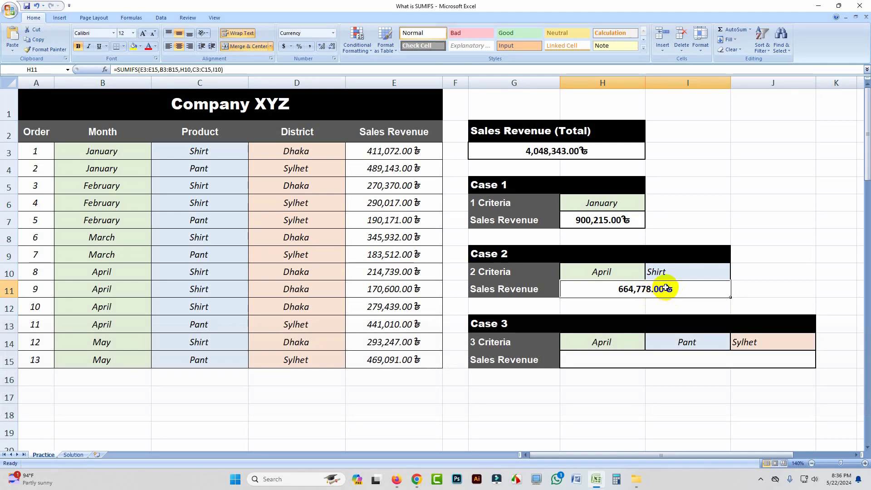
Begin a SUMIFS formula in Case 3's Sales Revenue cell H15 with E3:E15 as the sum range
left_click(667, 362)
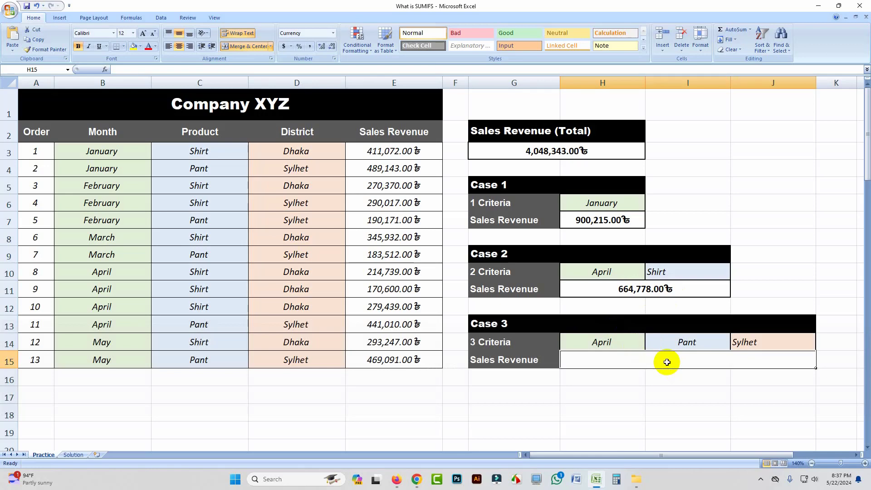
type("=")
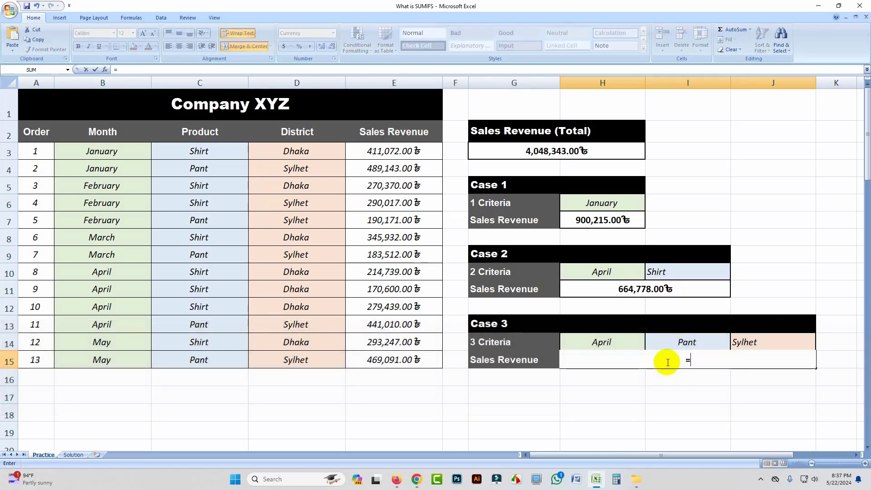
type("sumifs")
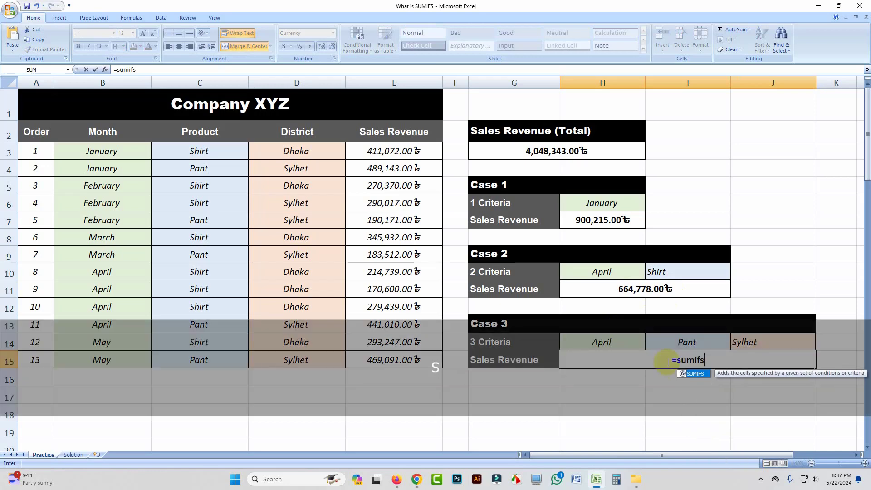
key("Tab")
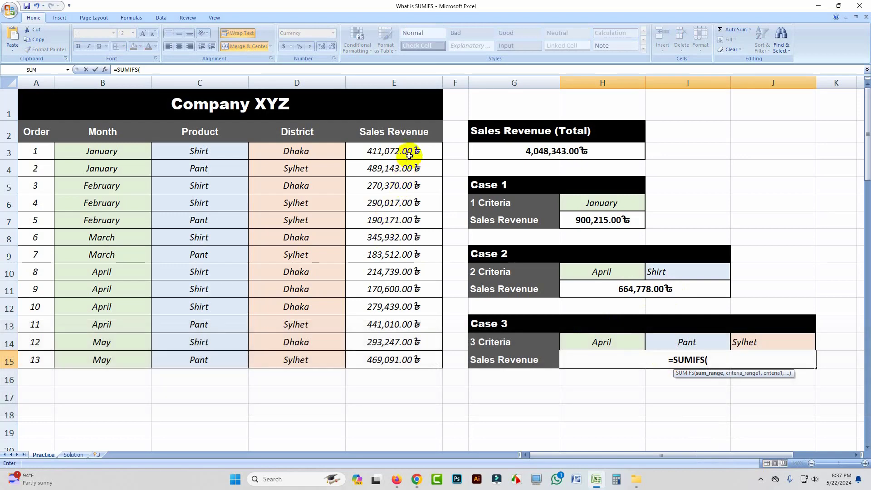
left_click_drag(404, 152, 393, 350)
type(",")
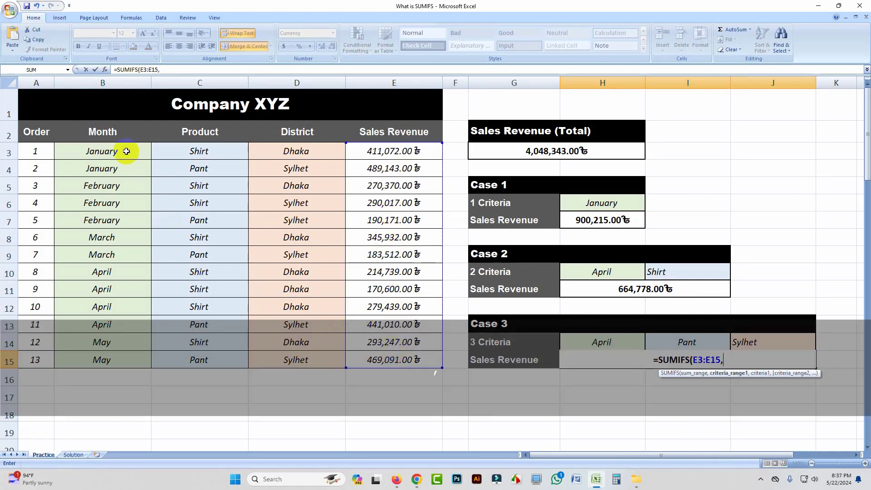
Add B3:B15 with April cell H14 and C3:C15 with Pant cell I14 as the Case 3 formula's first two criterion pairs
left_click_drag(122, 149, 115, 360)
type(",")
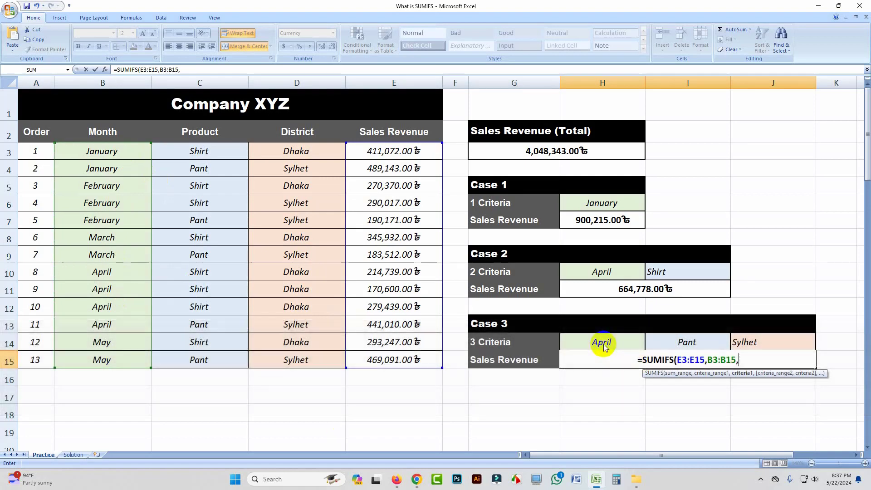
left_click(603, 343)
type(",")
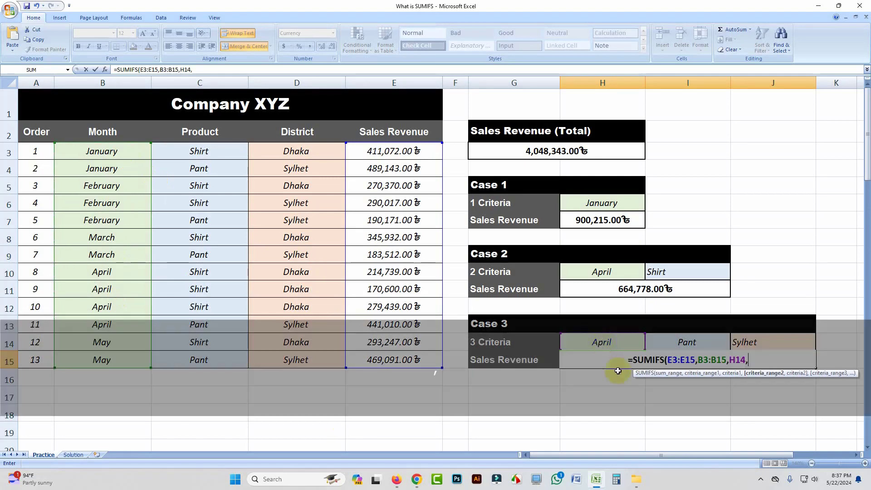
left_click_drag(218, 152, 215, 354)
type(",")
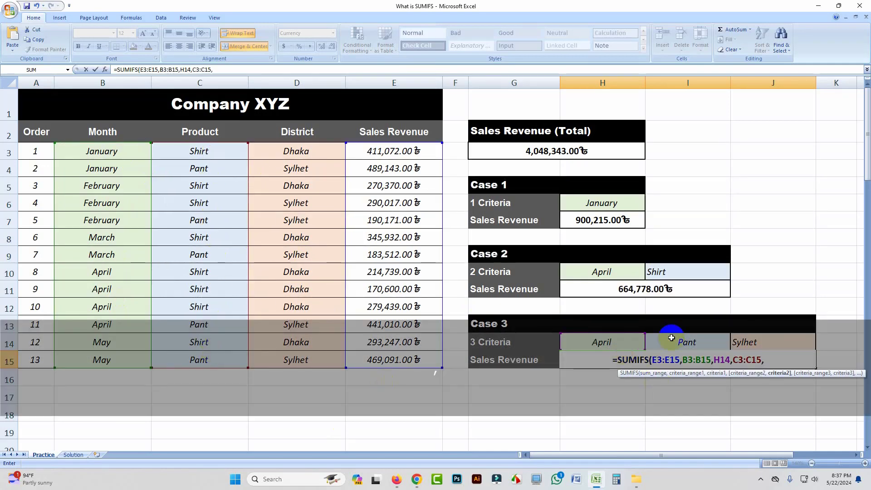
left_click(685, 343)
type(",")
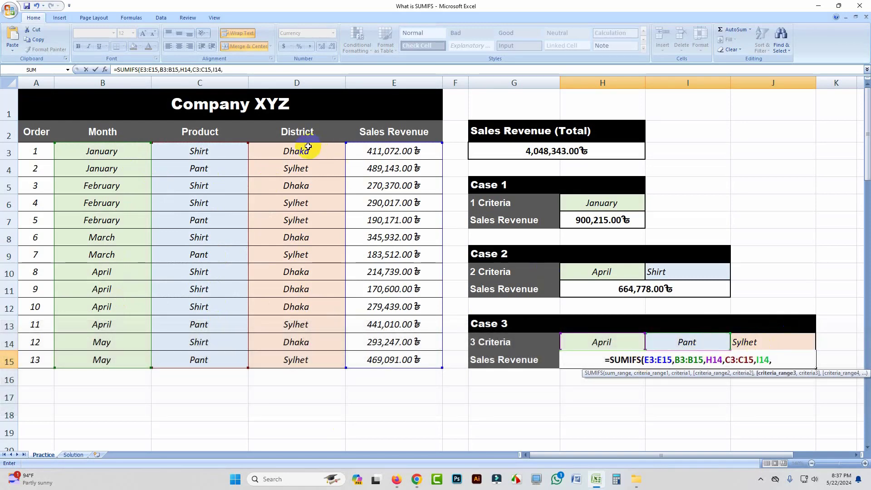
Complete the Case 3 SUMIFS formula with district range D3:D15 and the Sylhet cell J14 as its third criterion
left_click_drag(305, 153, 309, 354)
type(",")
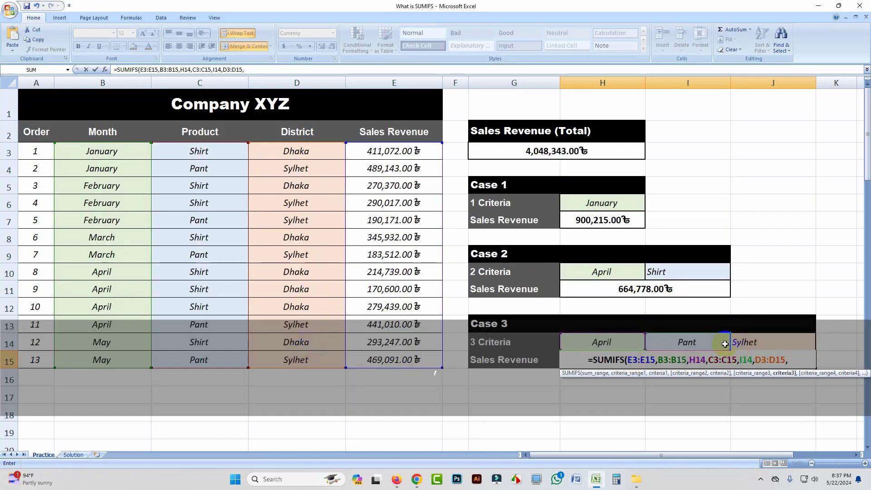
left_click(758, 342)
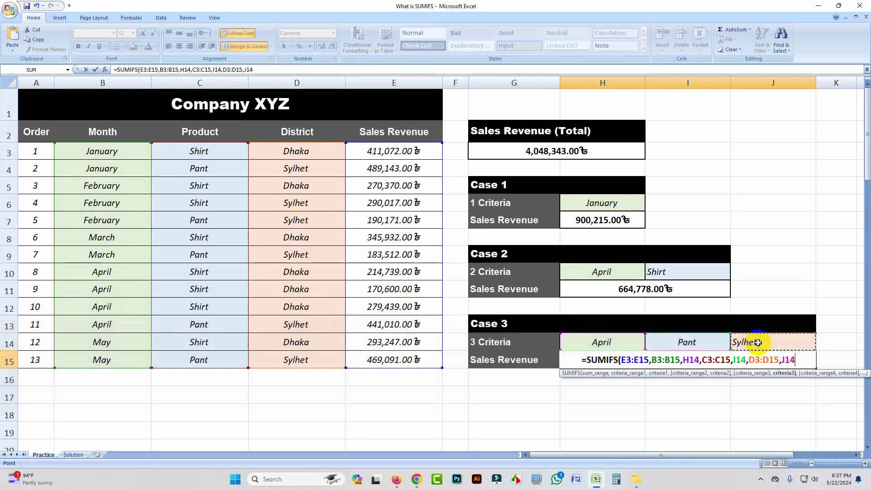
key("shift")
type(")")
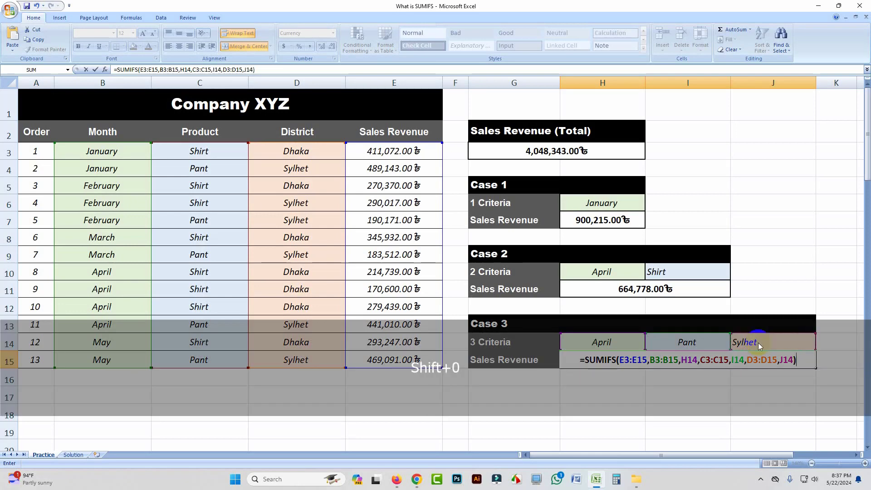
key("Return")
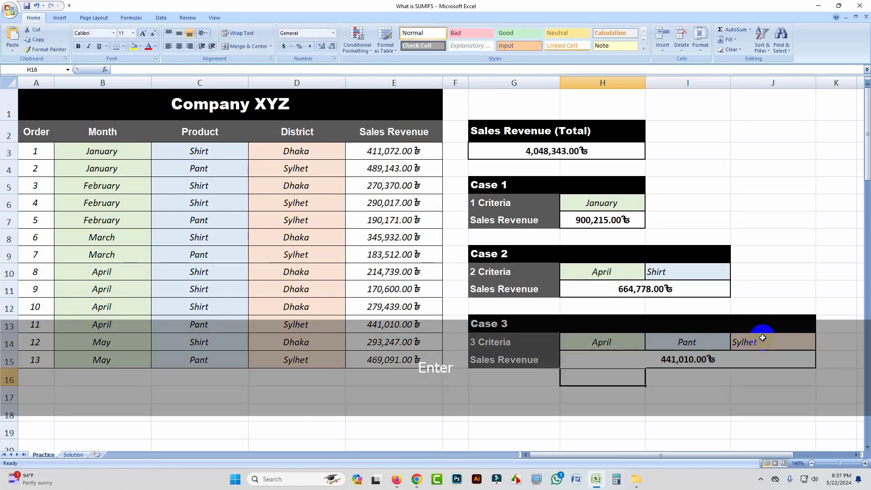
left_click(698, 384)
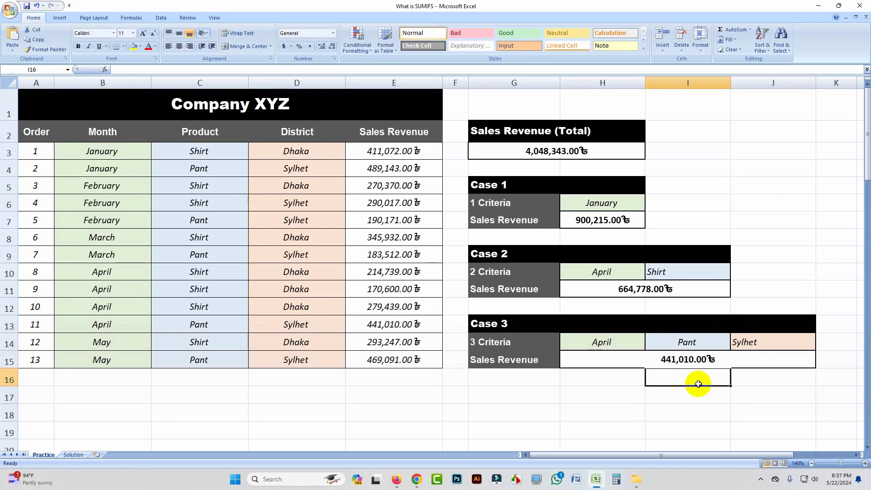
left_click(335, 404)
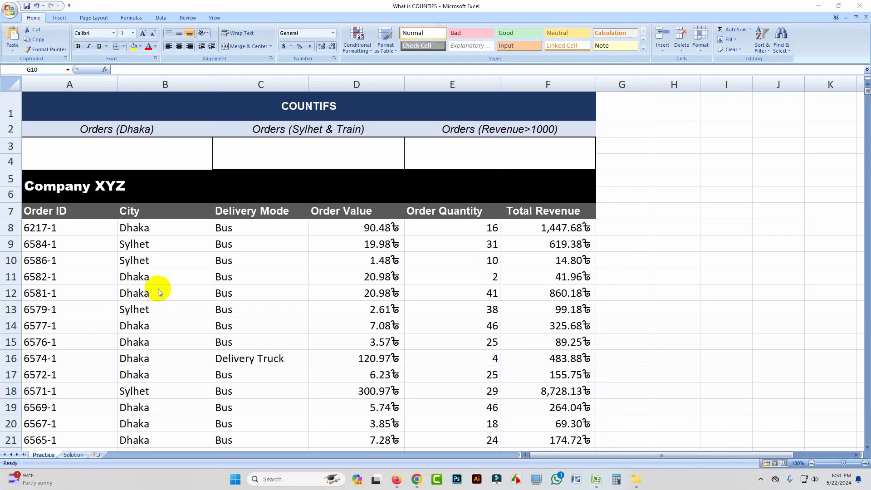
Look through the Company XYZ order rows in the What is COUNTIFS practice sheet and return to its beginning
scroll(243, 260, "down", 5)
scroll(244, 261, "up", 5)
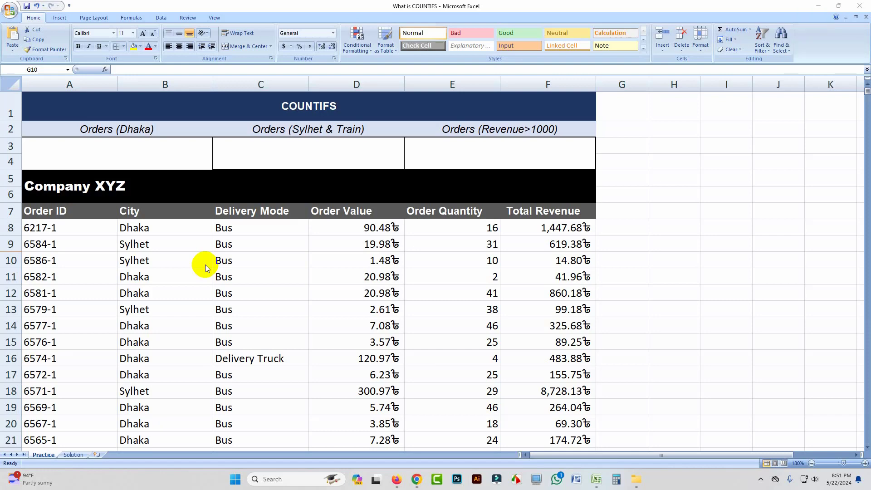
scroll(205, 265, "down", 20)
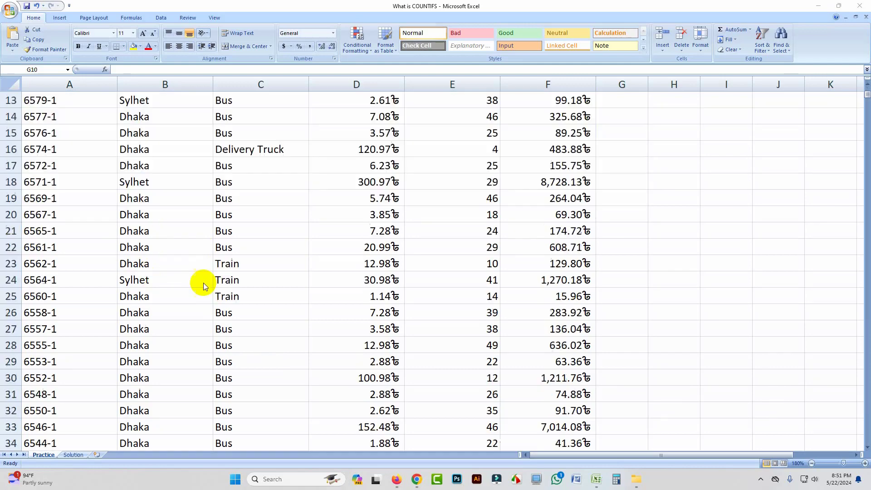
scroll(329, 275, "down", 20)
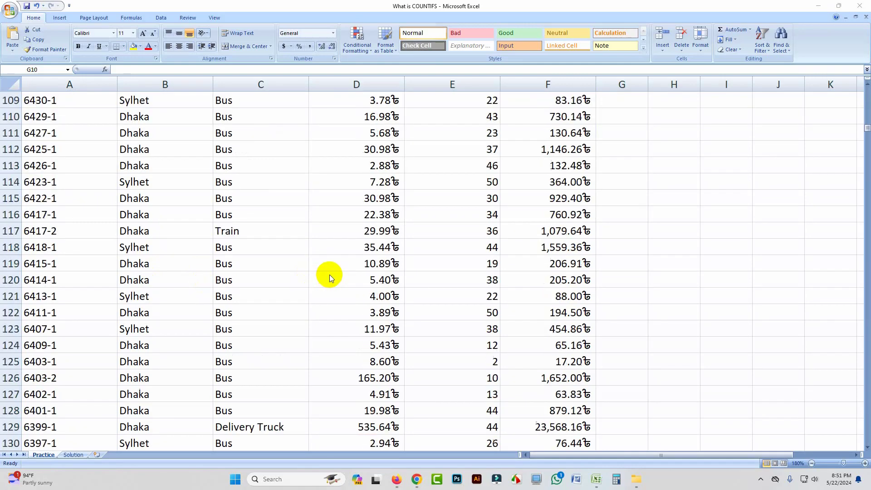
scroll(325, 273, "down", 15)
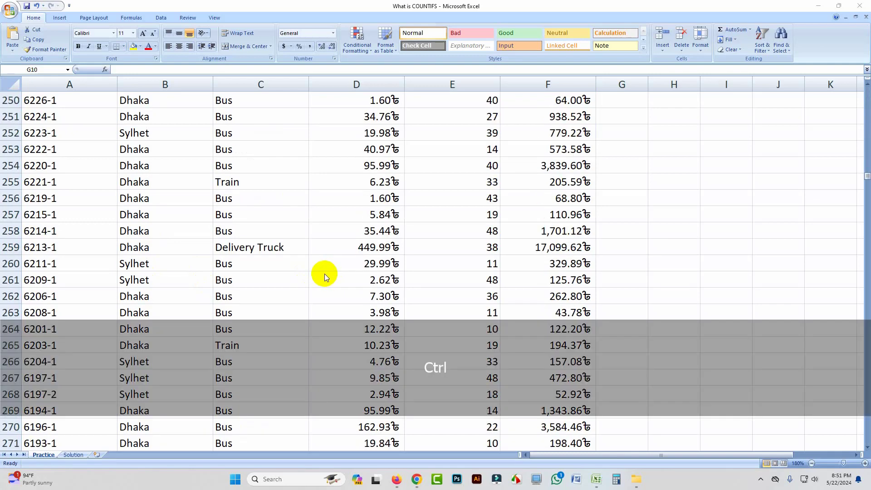
key("ctrl+Home")
key("ctrl+Home")
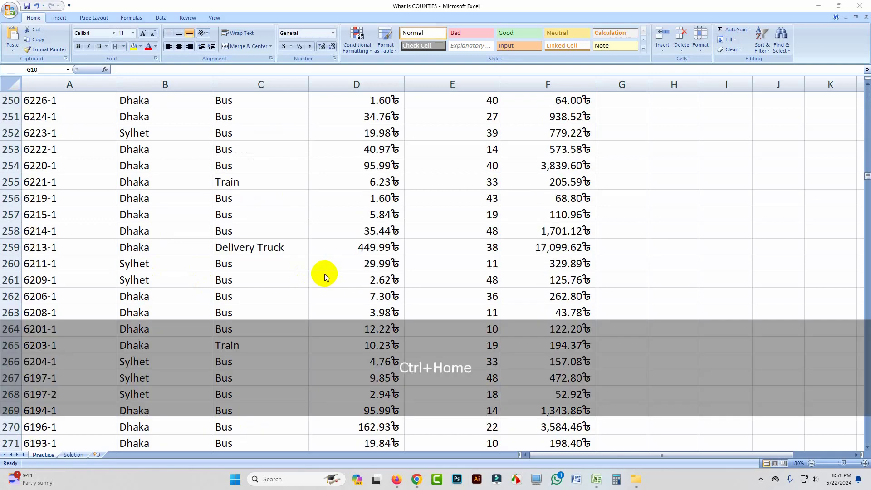
left_click(620, 202)
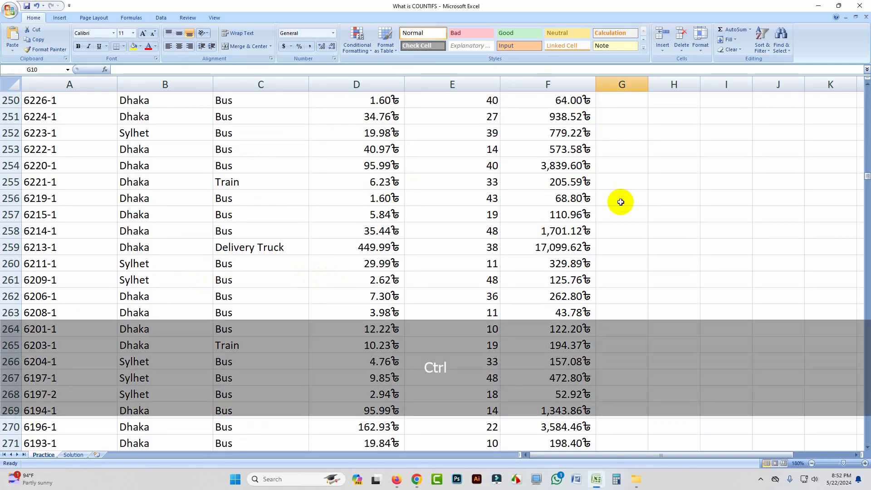
key("ctrl+Home")
Begin a COUNTIFS formula in the Orders (Dhaka) cell A3 with city range B8:B1046 as the first criteria range
left_click(137, 157)
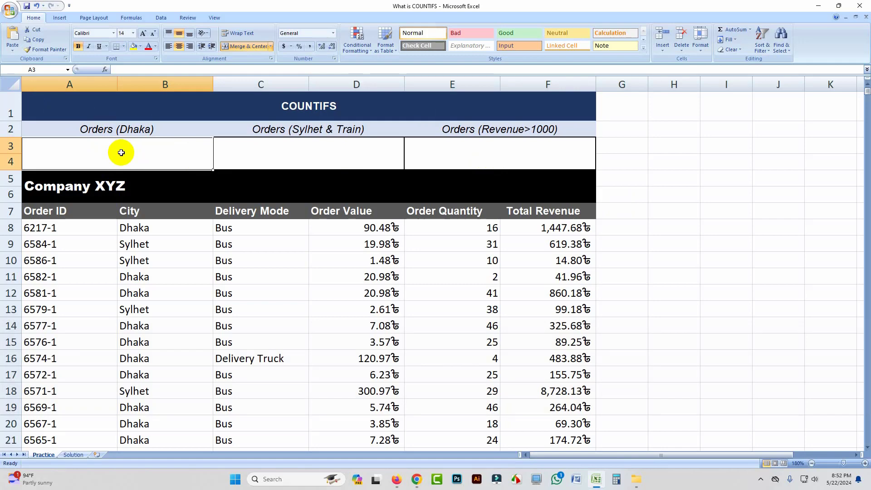
type("=cou")
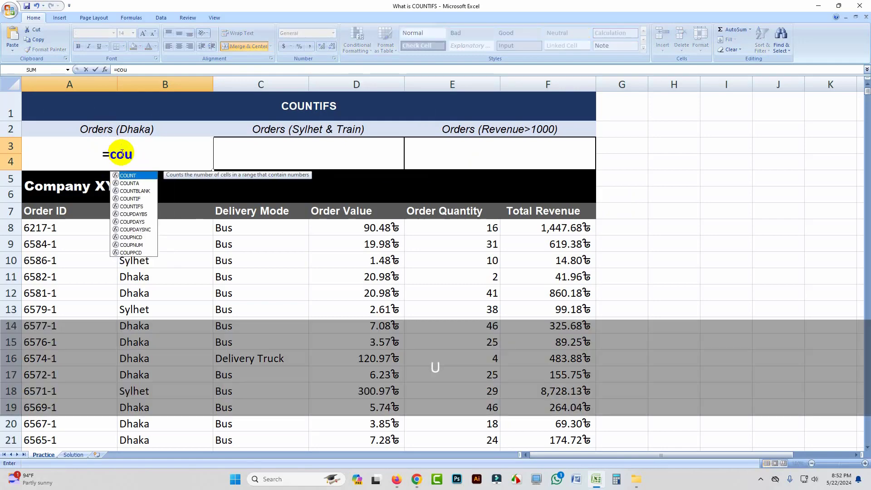
type("ntif")
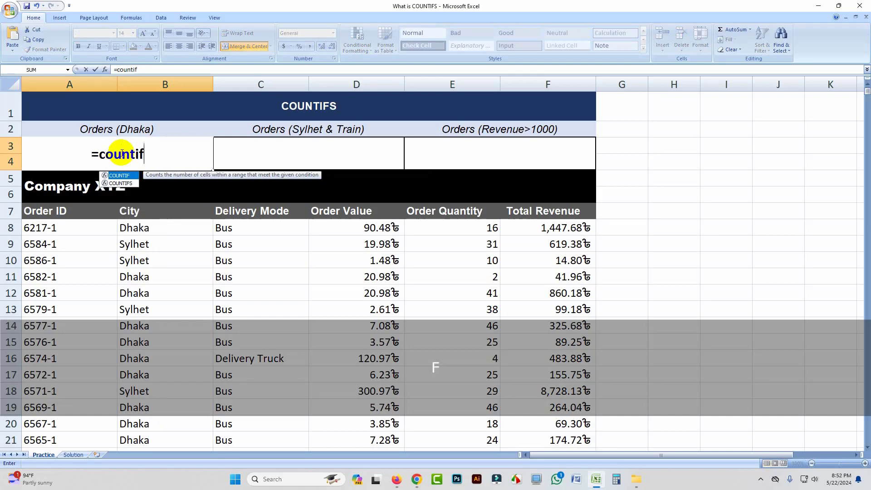
type("s")
key("Tab")
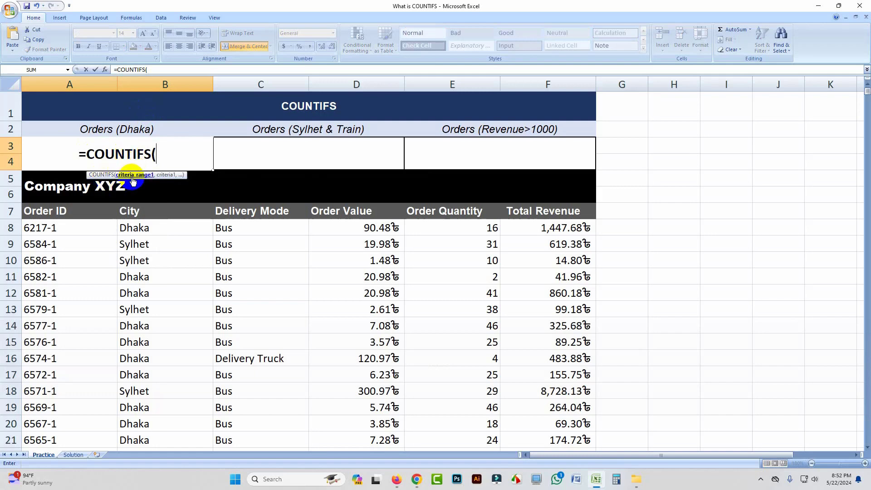
left_click(161, 229)
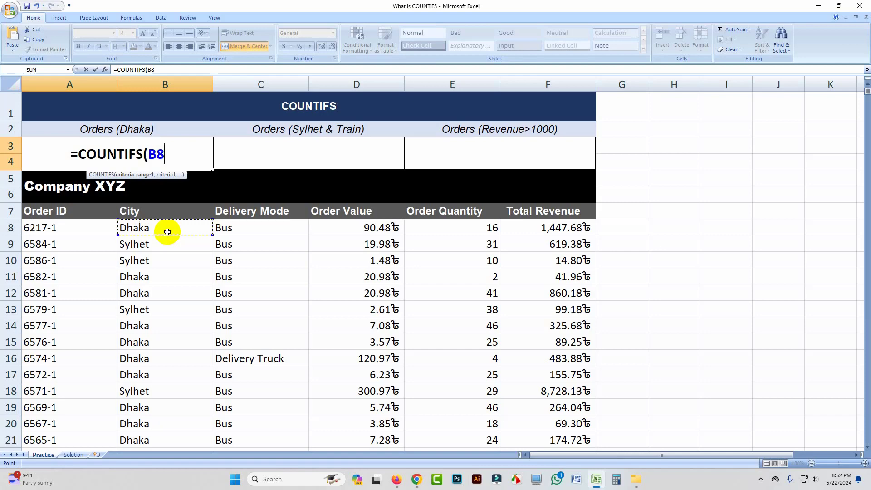
key("ctrl")
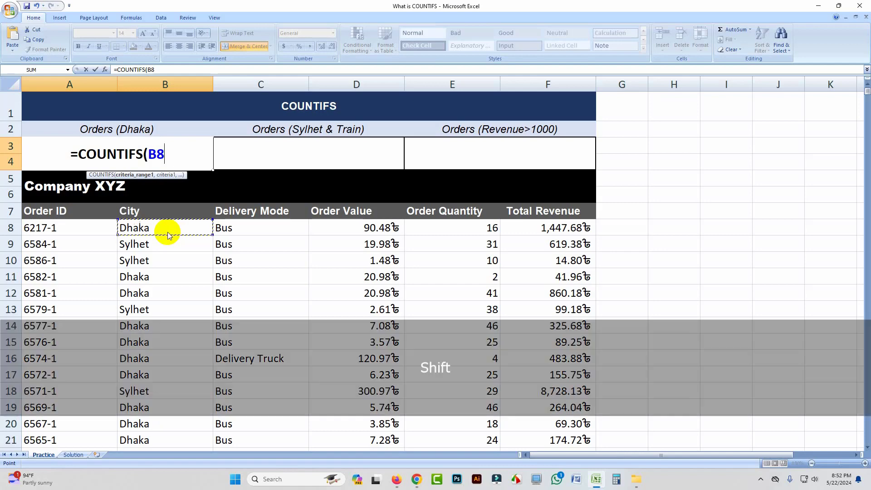
key("shift+ctrl+Down")
scroll(147, 301, "down", 4)
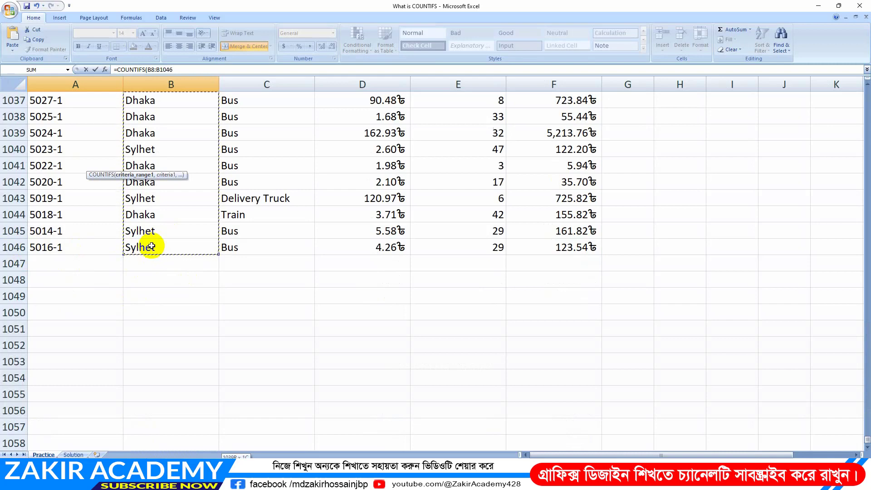
Complete the Orders (Dhaka) formula with the text criterion "Dhaka" and select its result cell
type(",")
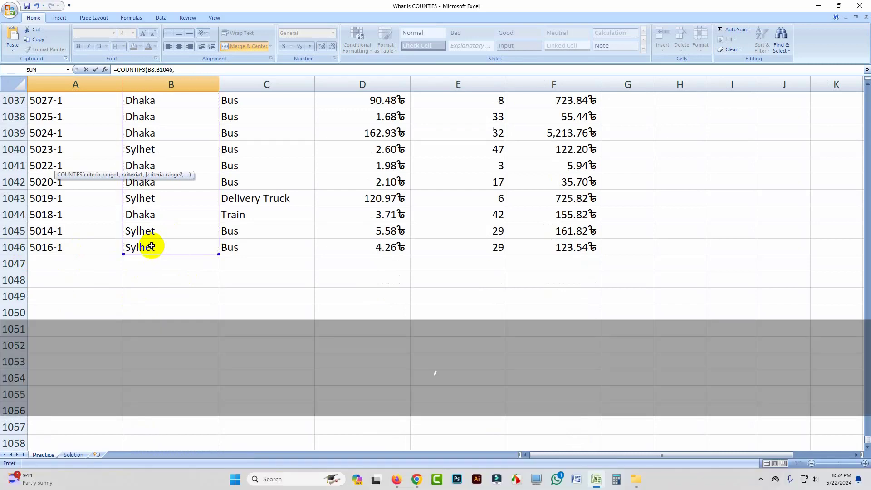
key("ctrl+Home")
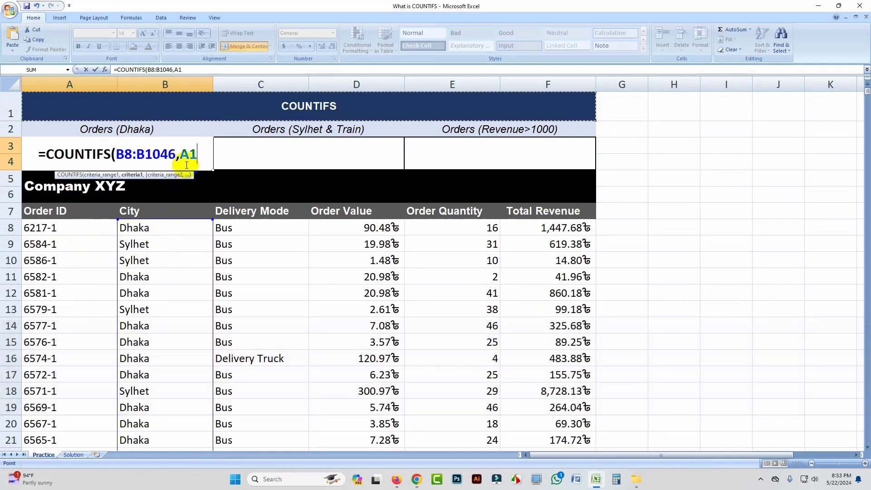
key("BackSpace")
key("BackSpace")
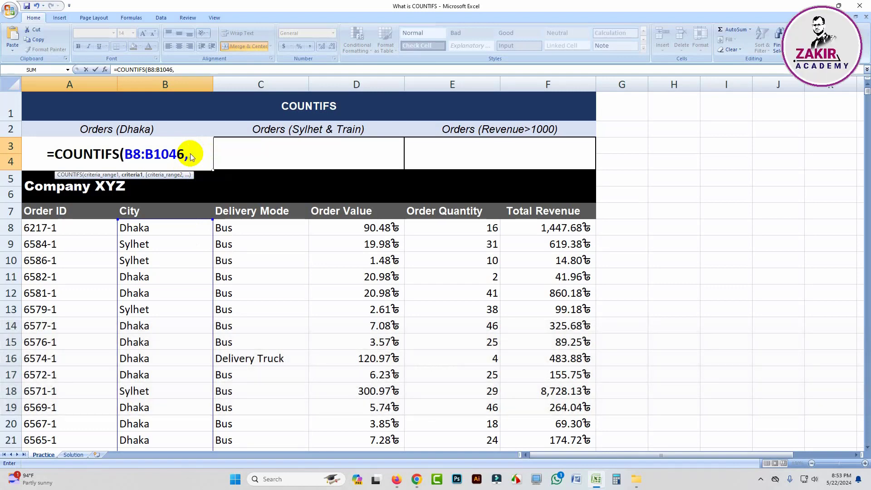
type("\"")
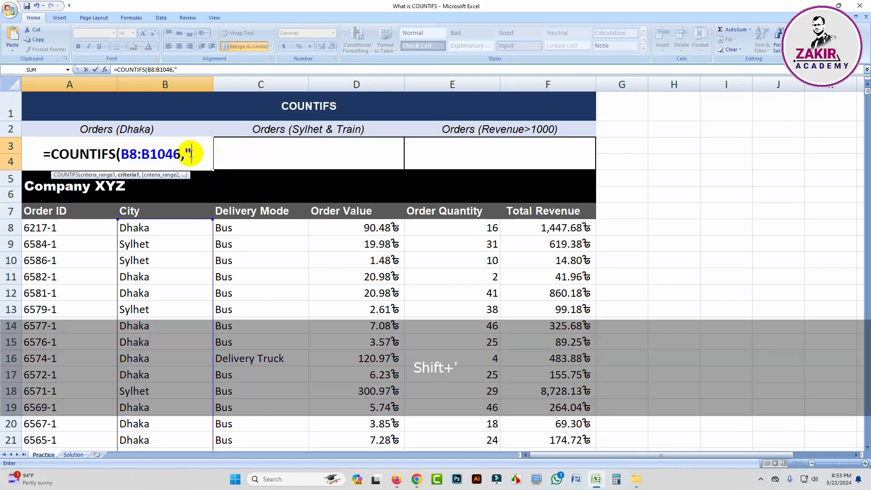
type("D")
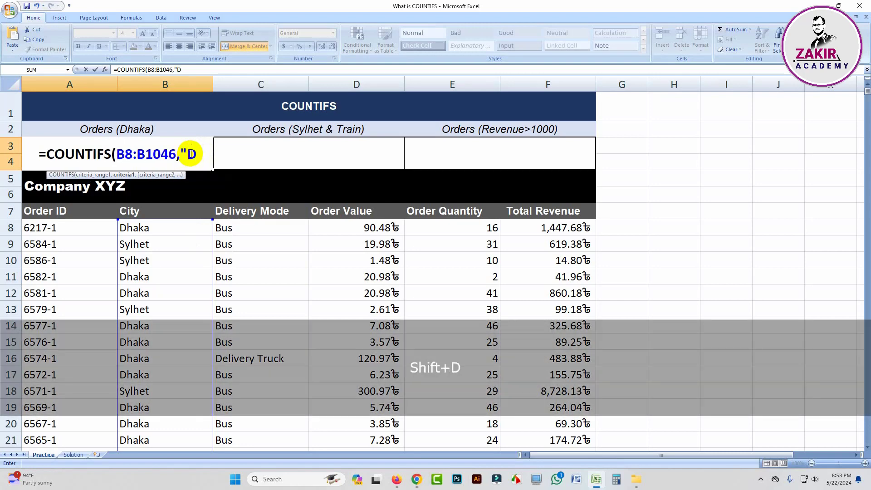
type("haka")
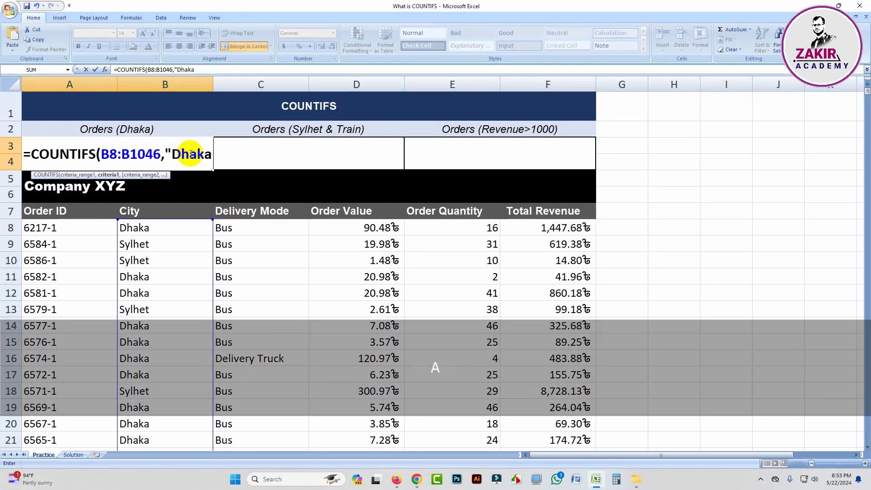
type("\"")
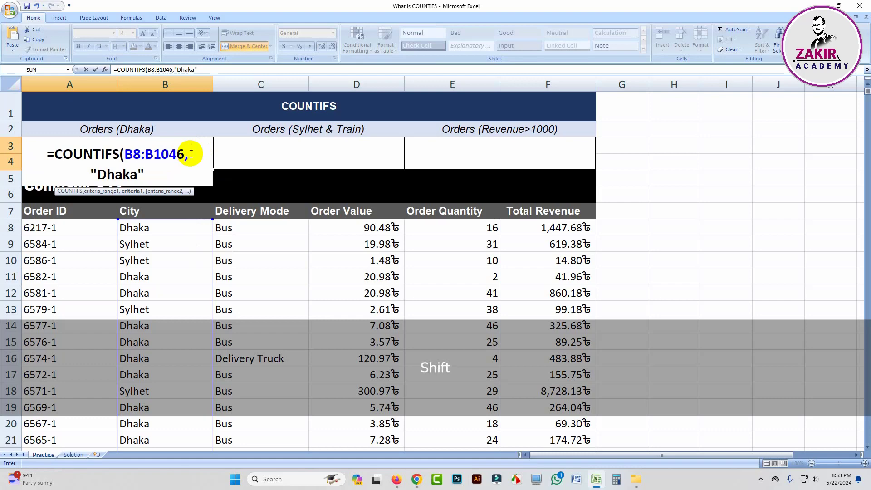
type(")")
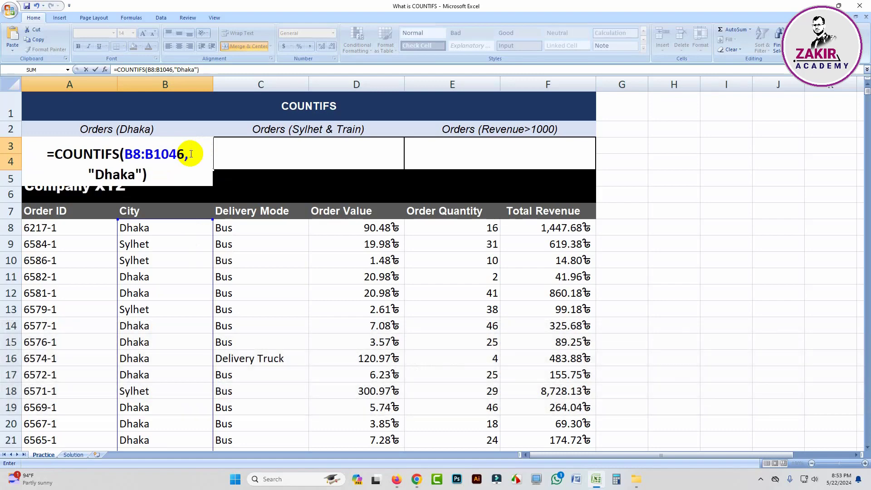
key("Return")
left_click(125, 152)
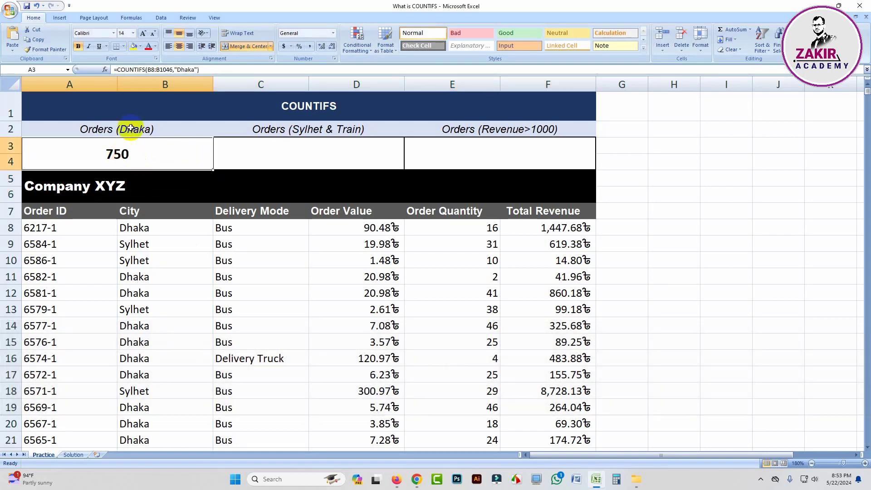
Begin a COUNTIFS formula in the Orders (Sylhet & Train) cell C3 with city range B8:B1046
left_click(297, 157)
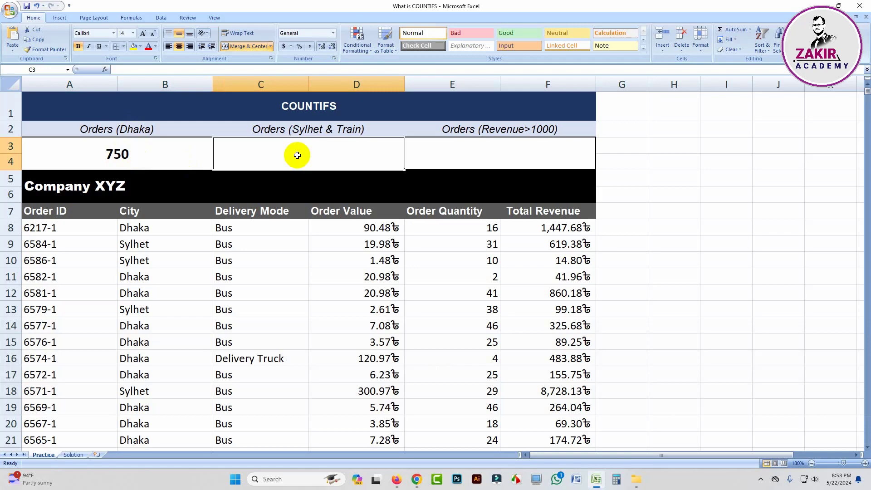
type("=")
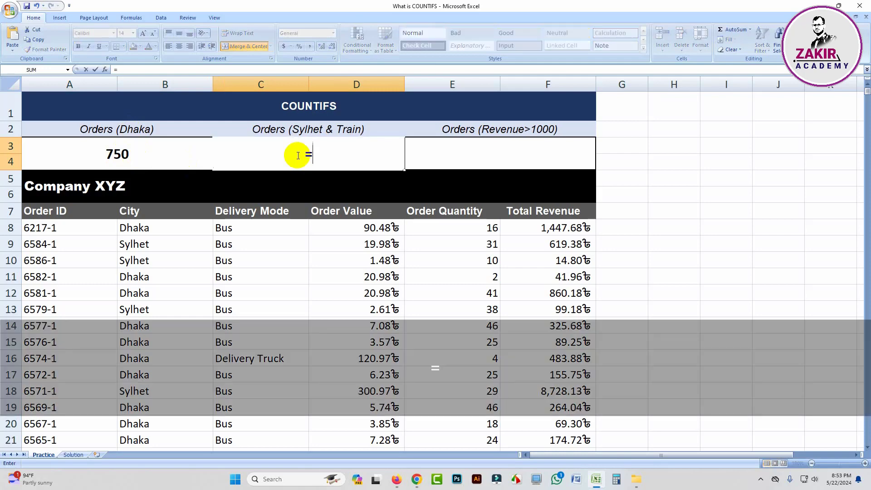
type("coun")
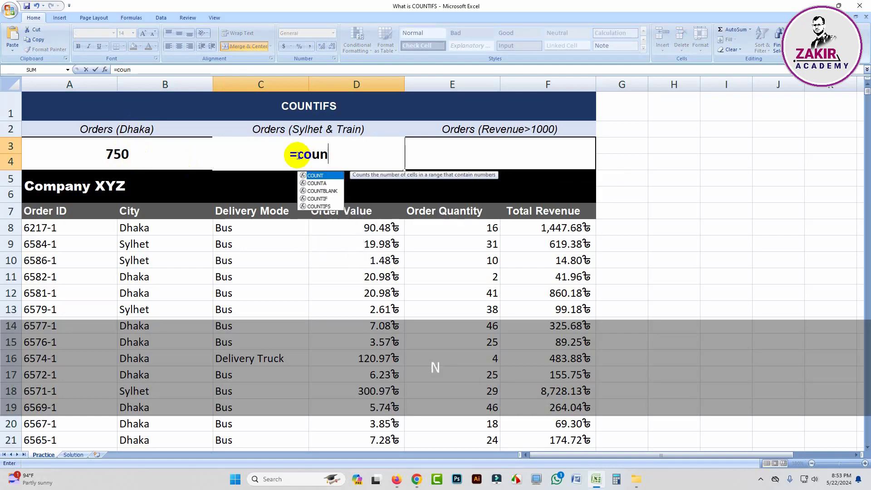
type("tifs")
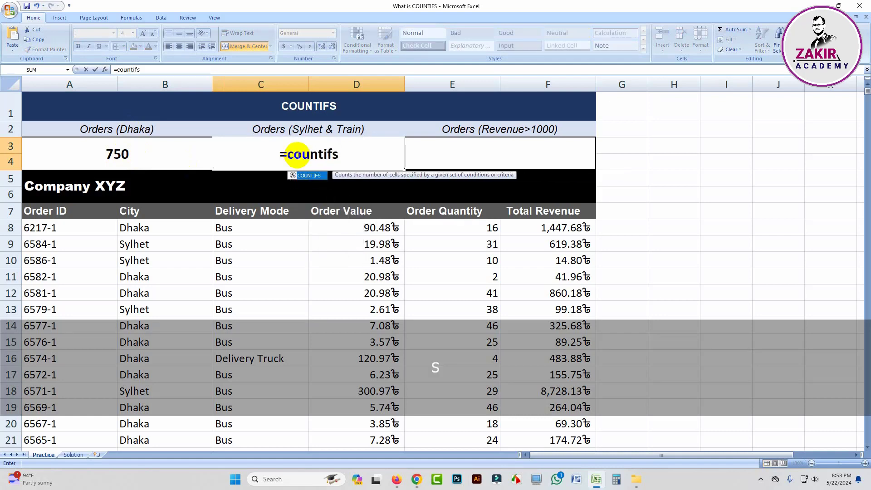
key("Tab")
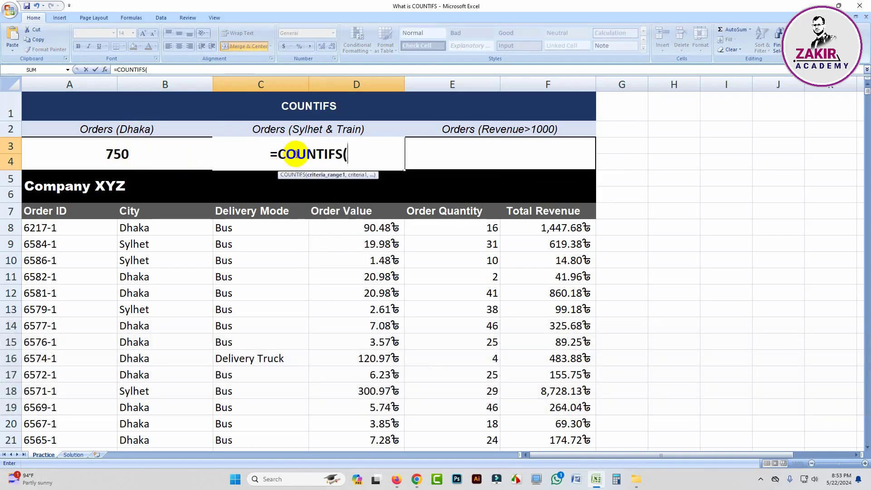
left_click(149, 228)
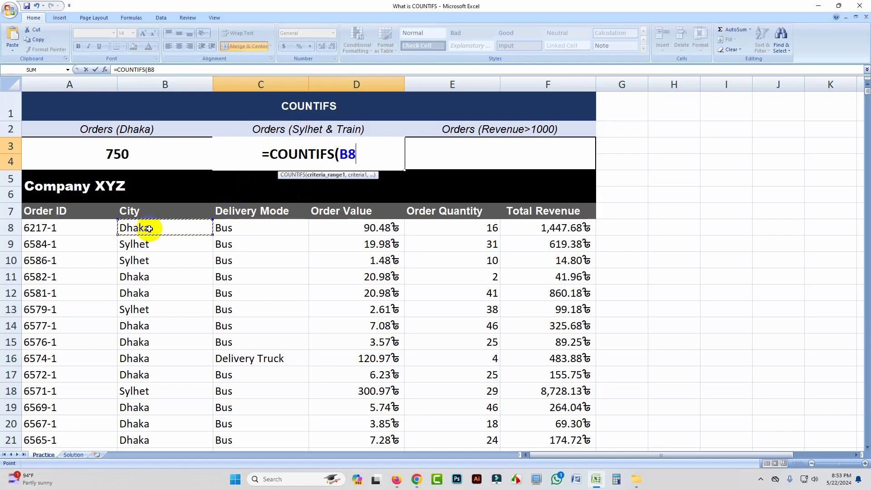
type(":")
key("BackSpace")
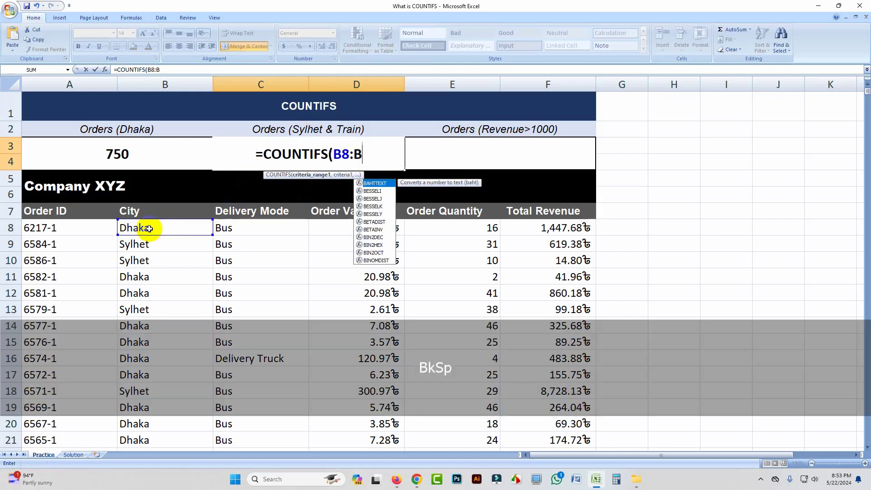
type("1046")
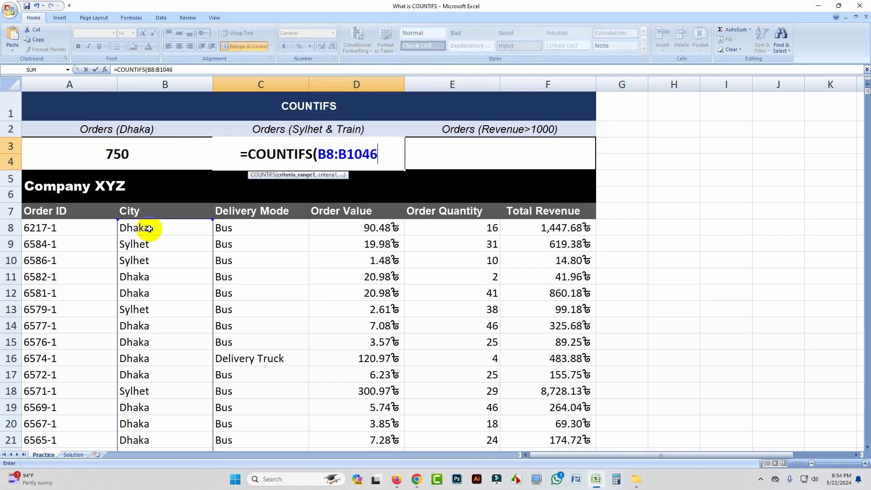
Add "Sylhet" as the city criterion of the Orders (Sylhet & Train) formula
type(",")
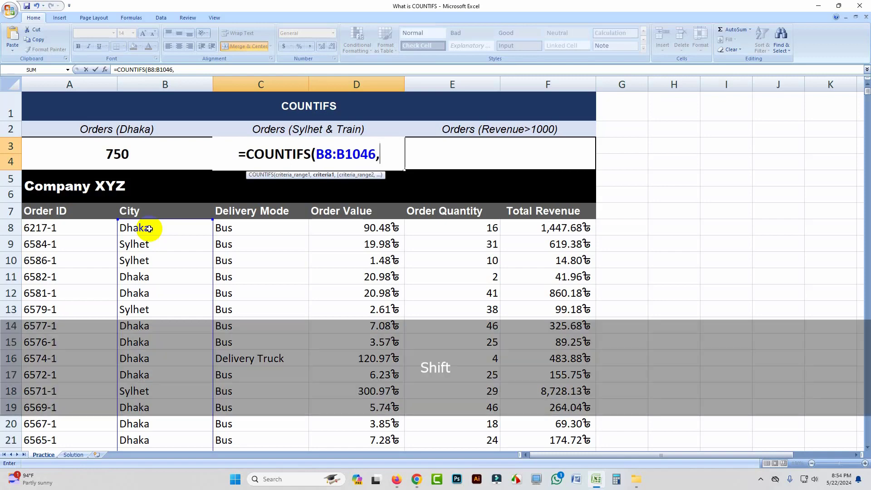
type("\"")
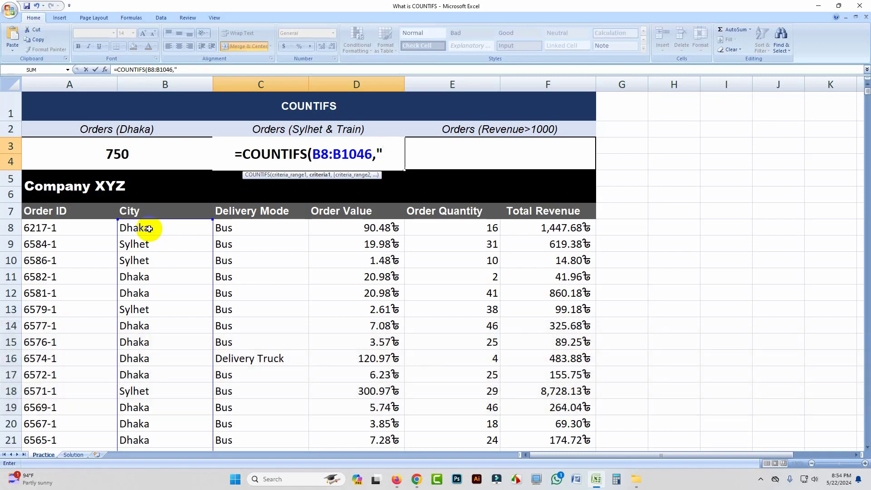
type("S")
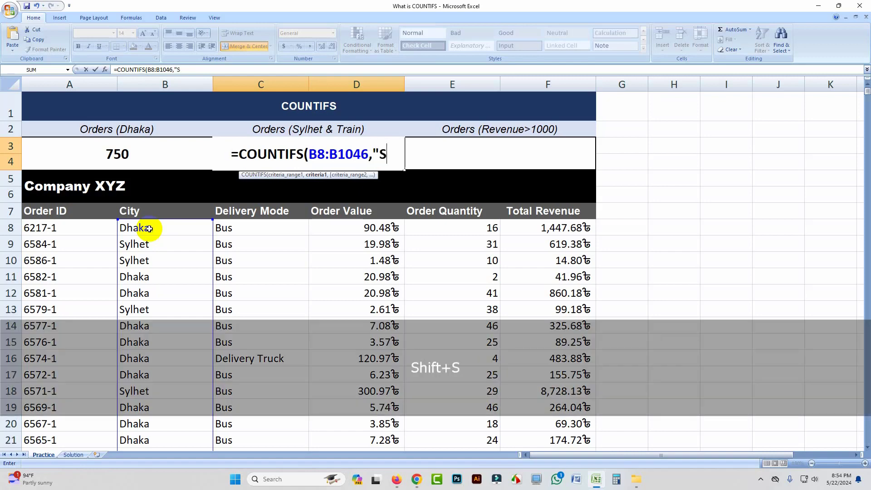
type("yl")
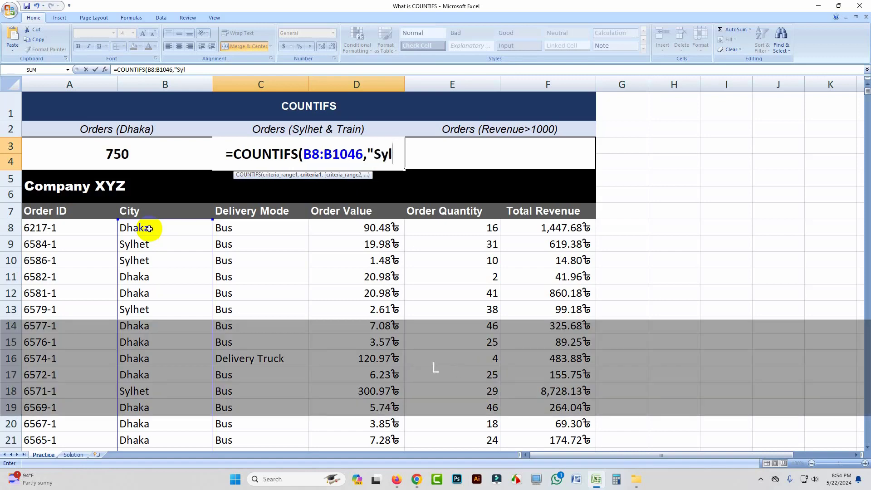
type("het")
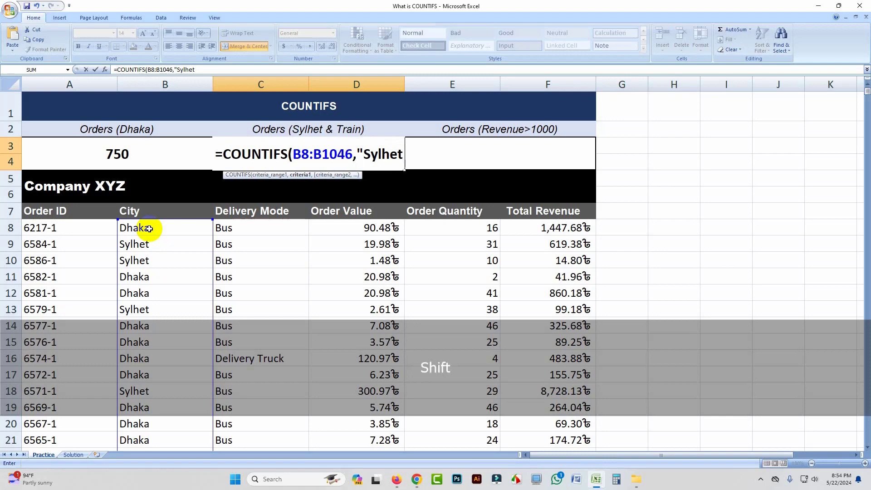
type("\",")
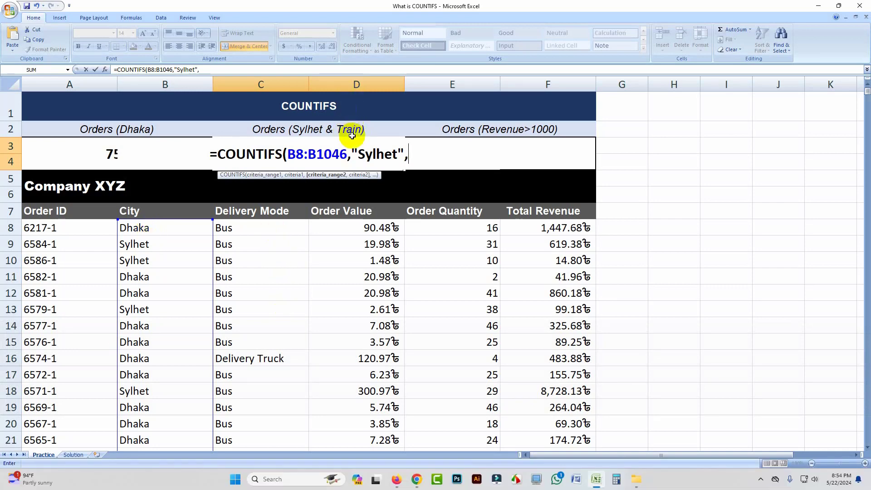
Add delivery mode range C8:C1046 as the second criteria range of the Orders (Sylhet & Train) COUNTIFS formula
left_click(249, 229)
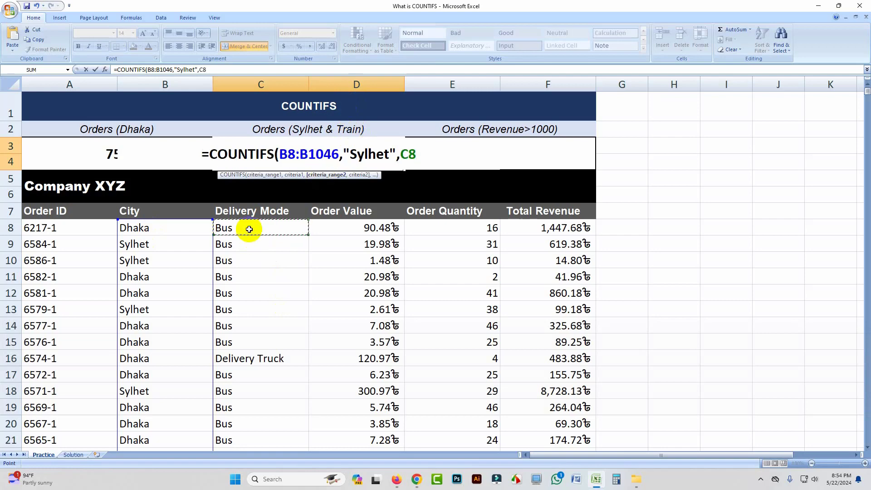
type(":")
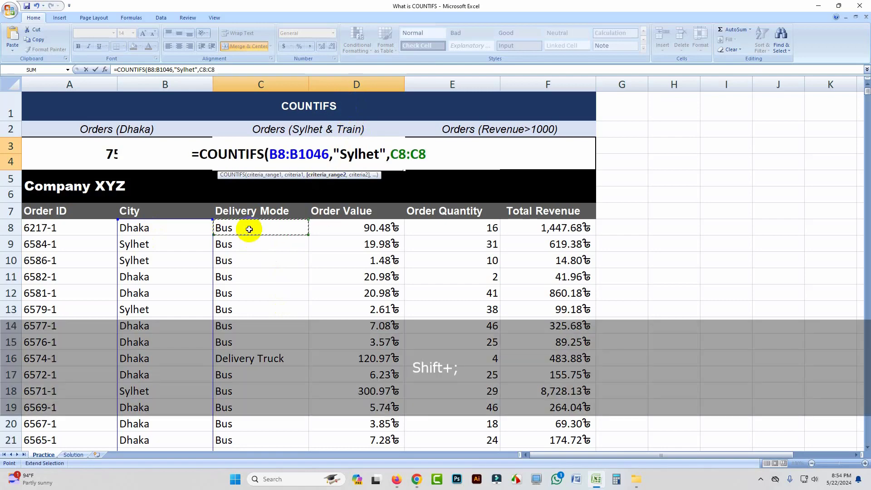
key("BackSpace")
type("1046")
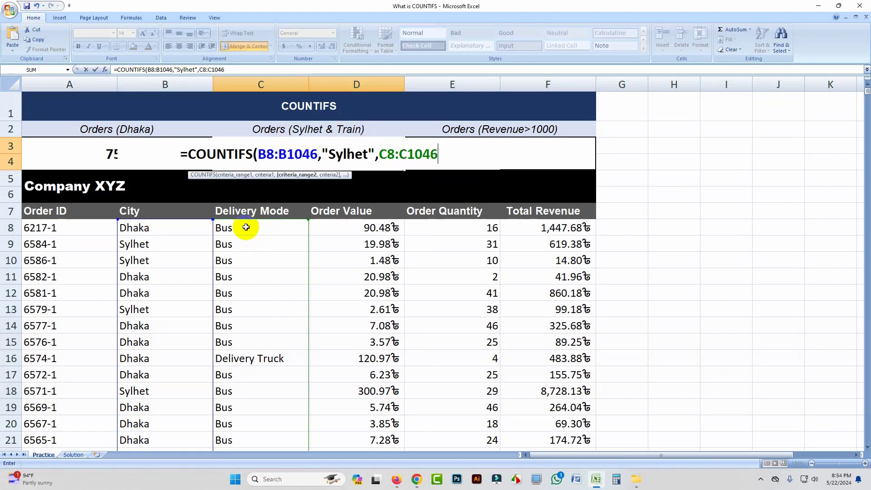
Complete the Orders (Sylhet & Train) formula with the delivery mode criterion "Train" and select its result cell
type(",\"")
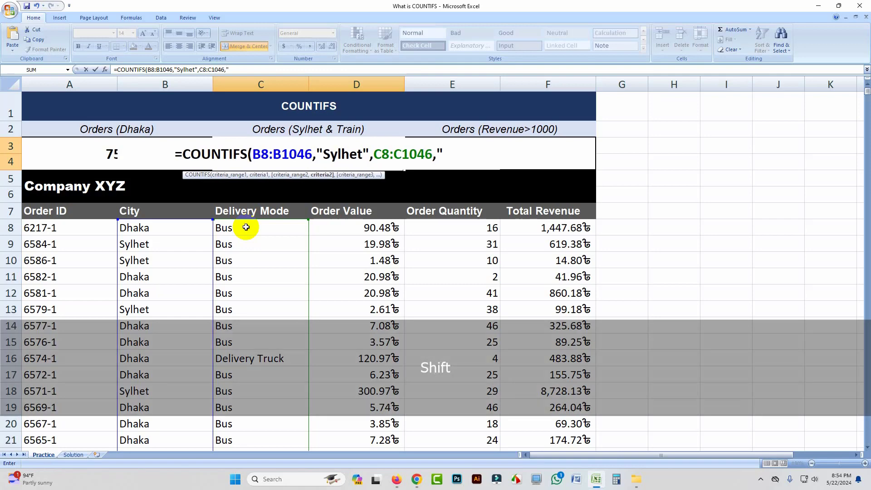
type("Train")
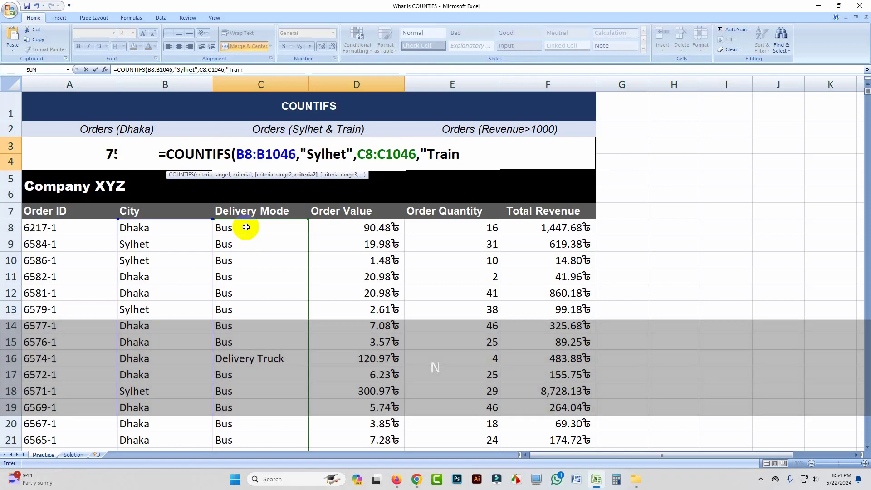
type("\"")
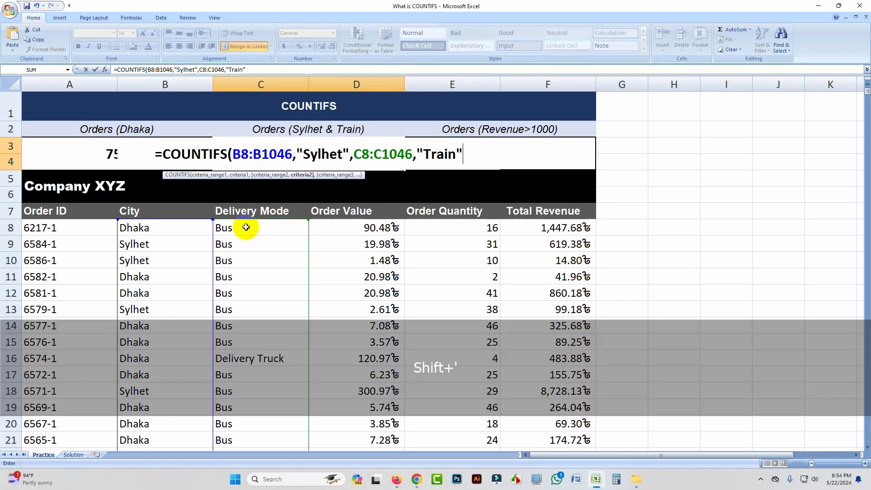
type(")")
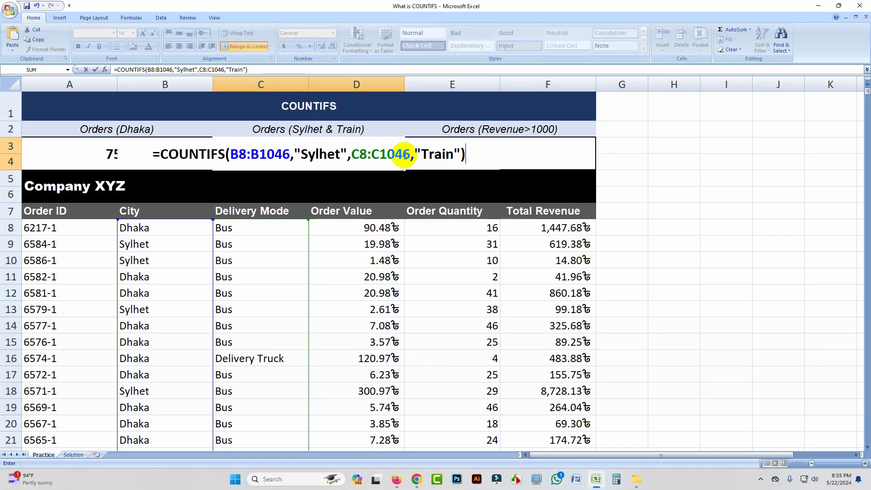
key("Return")
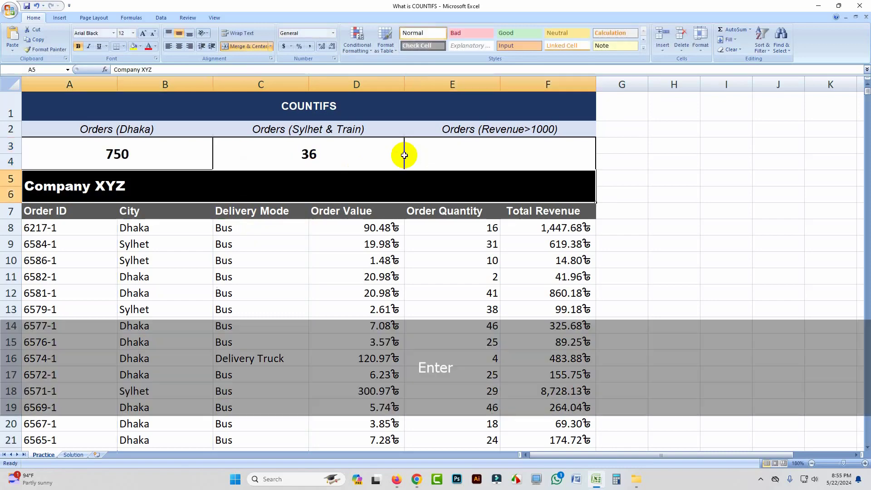
left_click(309, 154)
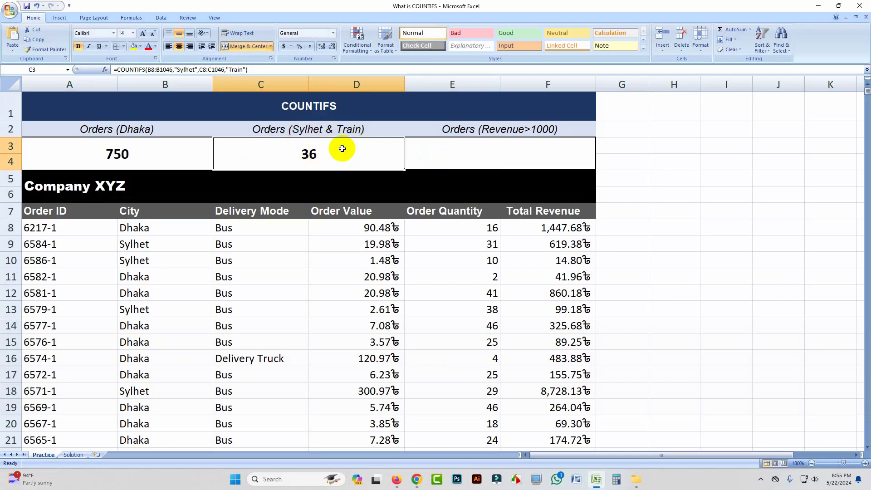
Begin a COUNTIFS formula in the Orders (Revenue>1000) cell E3 with total revenue range F8:F1046
left_click(459, 150)
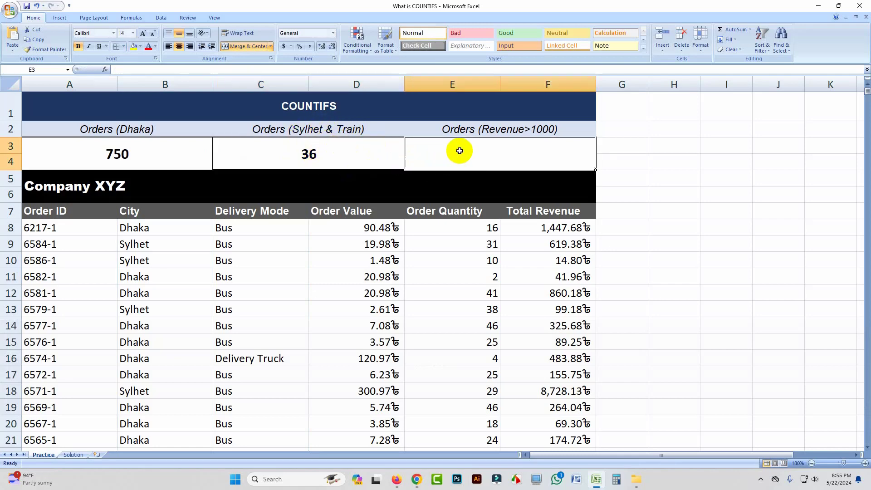
type("=cou")
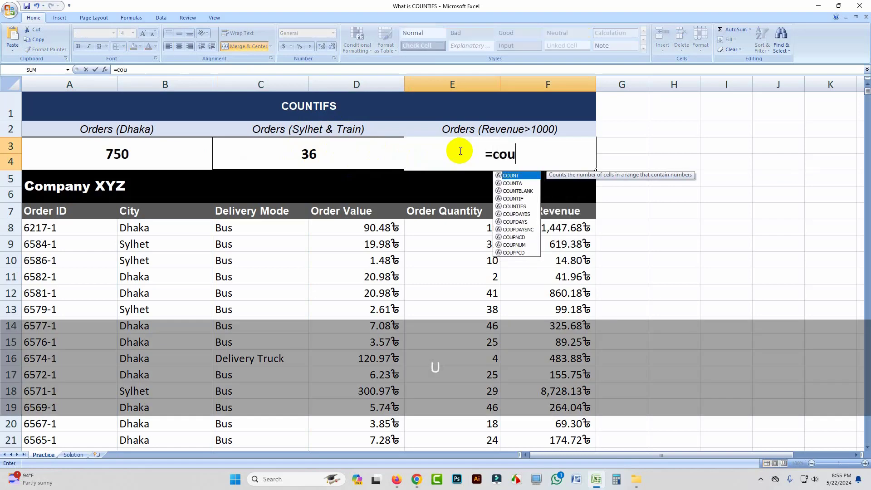
type("ntif")
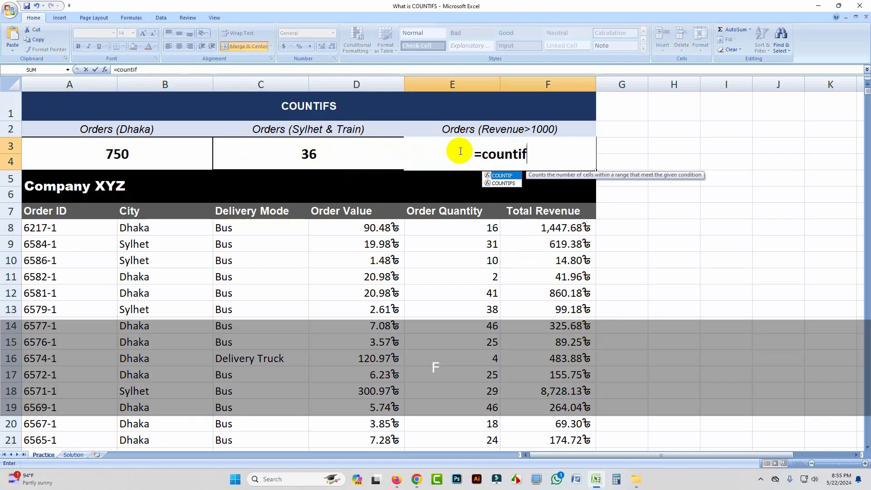
type("s")
key("Tab")
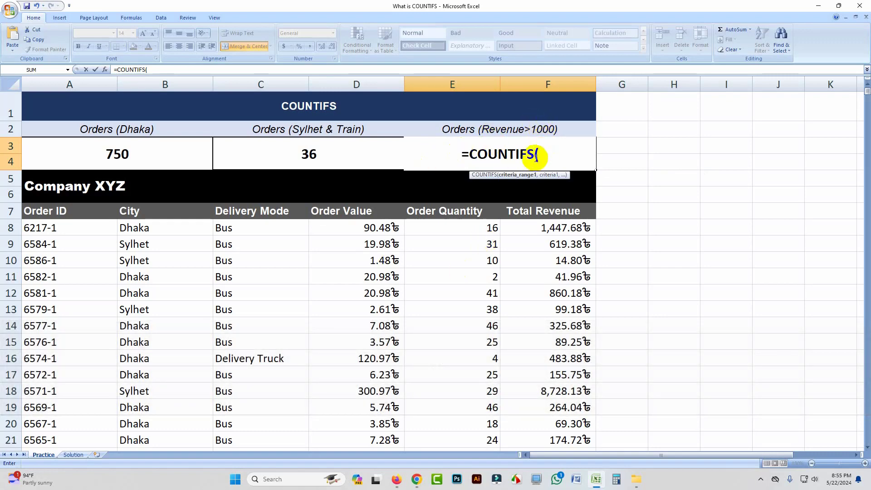
left_click(553, 227)
type(":")
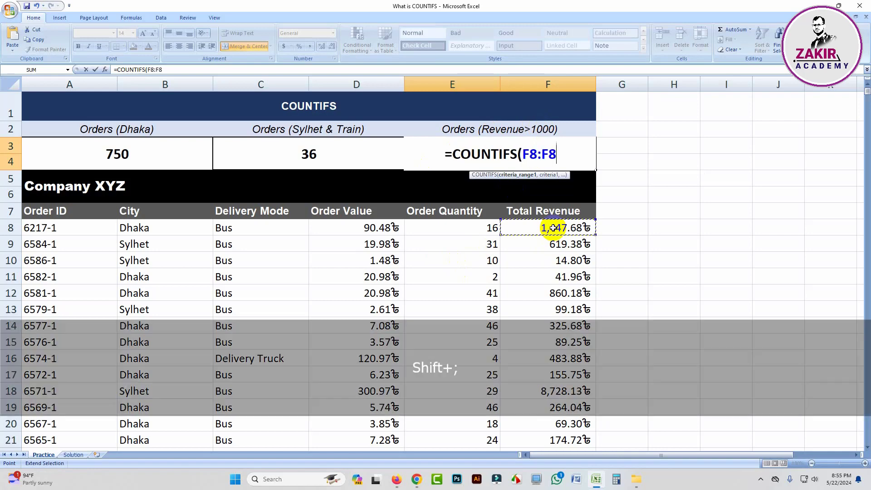
key("BackSpace")
type("10")
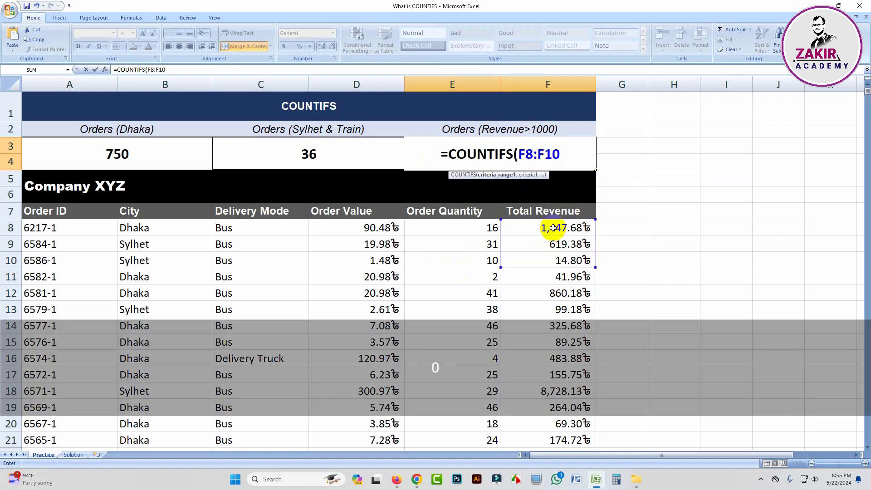
type("46")
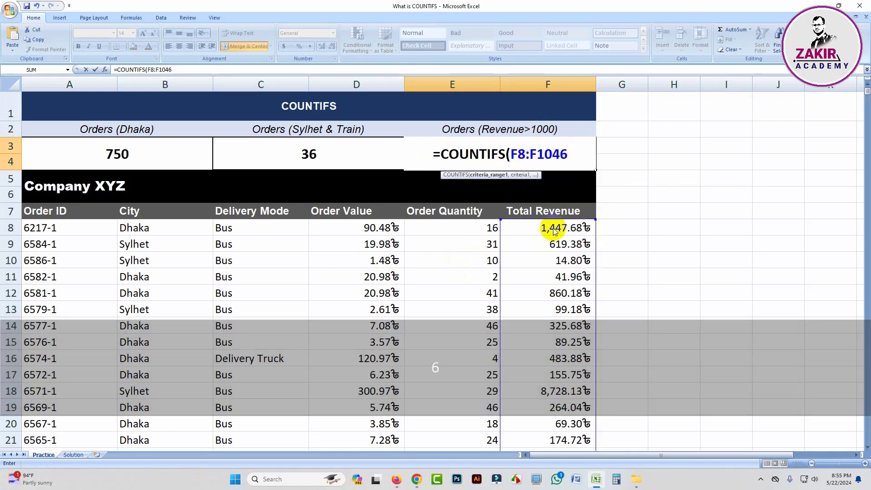
type(",")
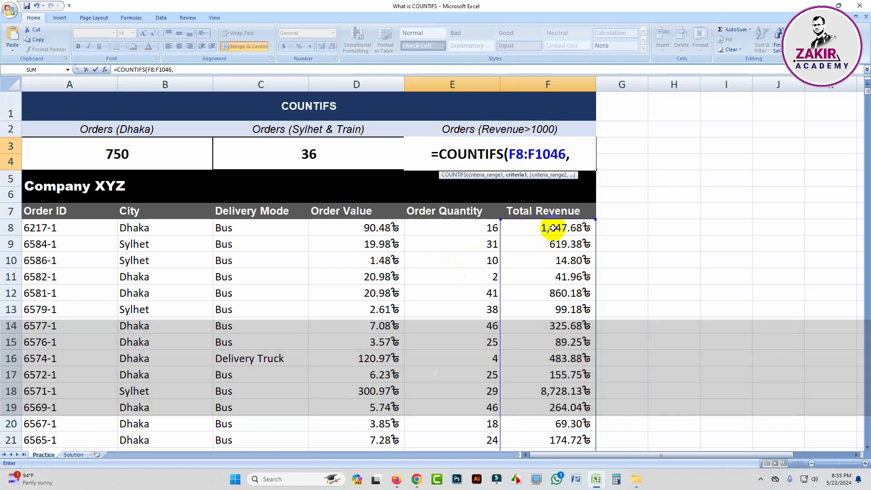
type("\"")
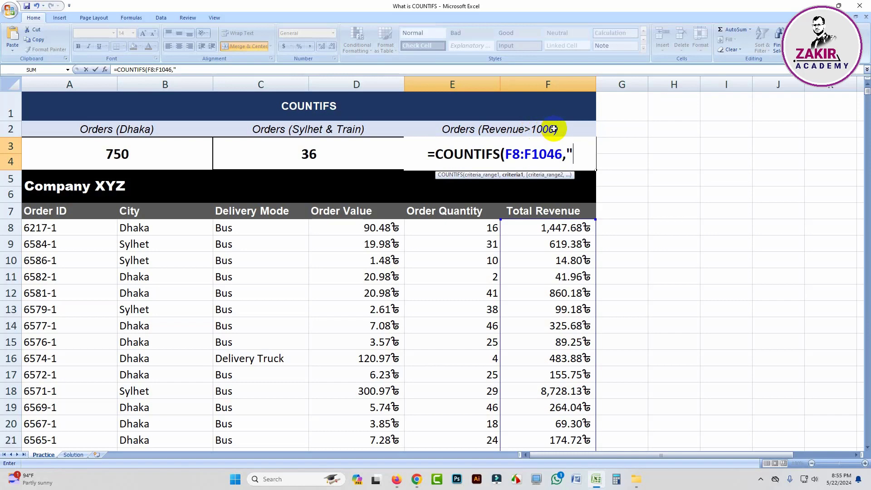
Complete the Orders (Revenue>1000) formula with the criterion ">1000" and select its result cell
type(">")
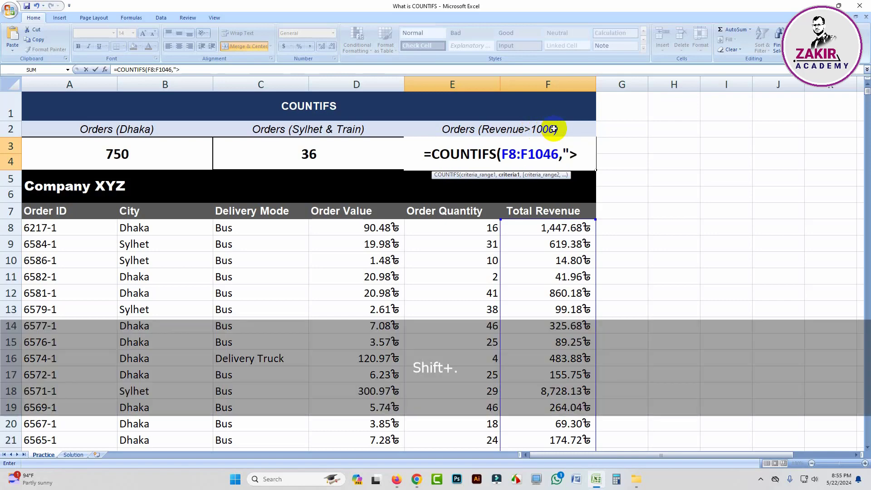
type("1")
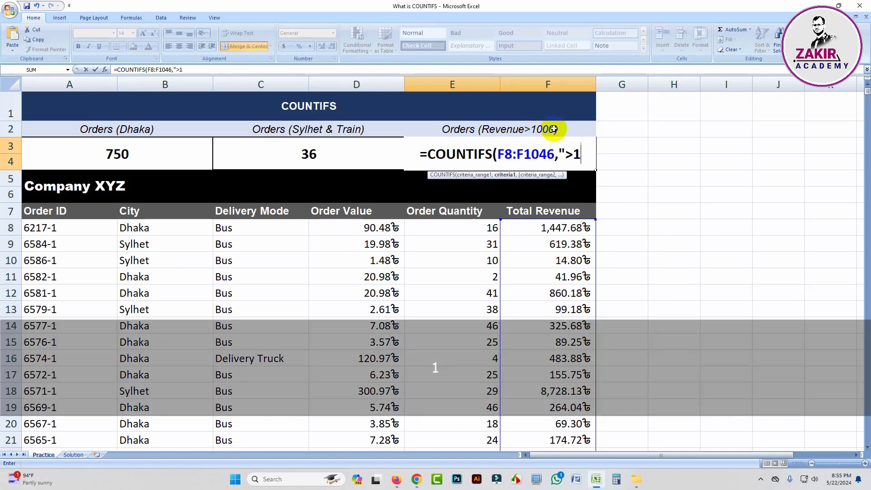
type("000")
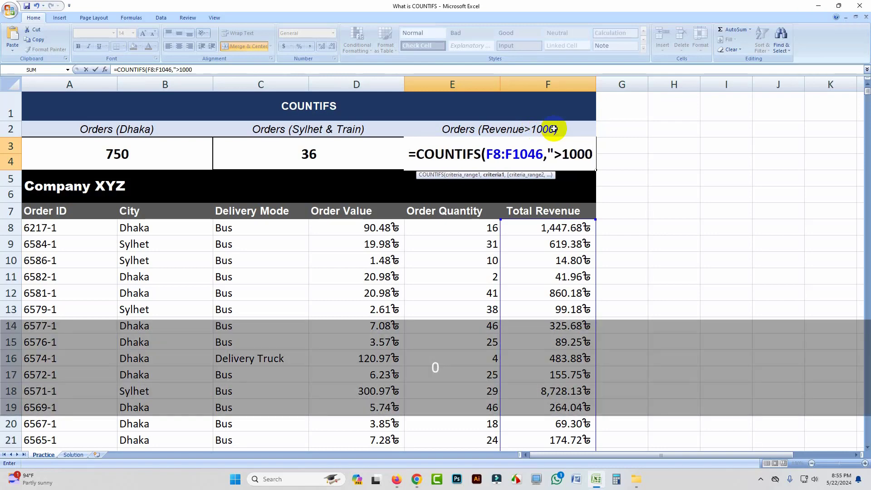
type("\"")
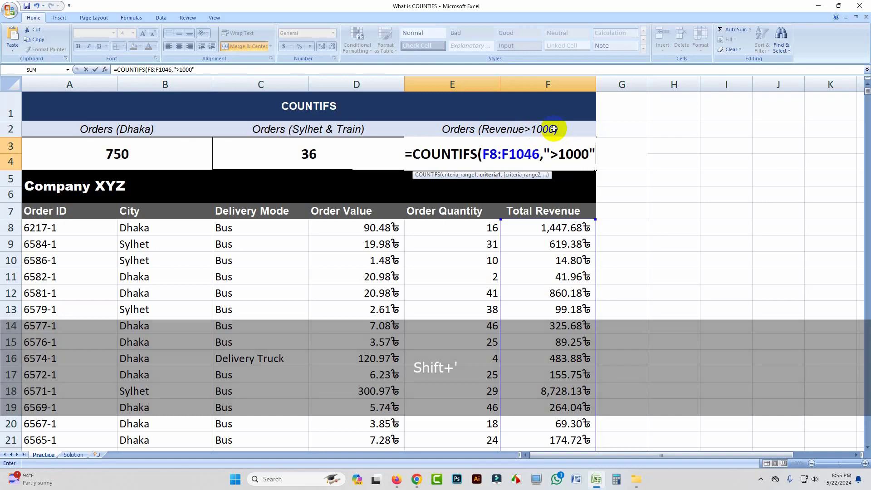
type(")")
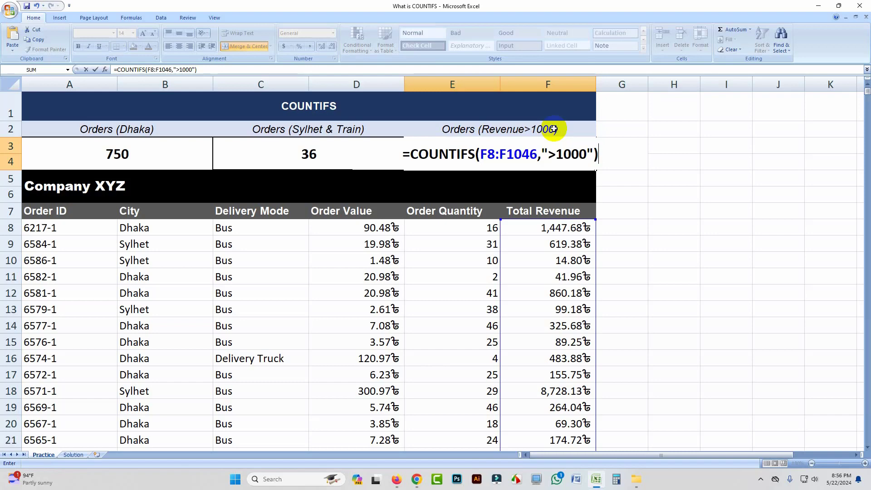
key("Return")
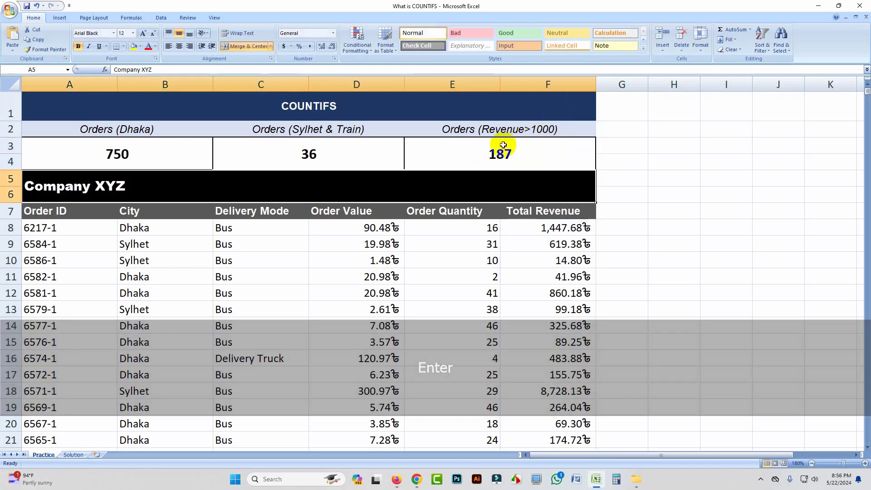
left_click(500, 149)
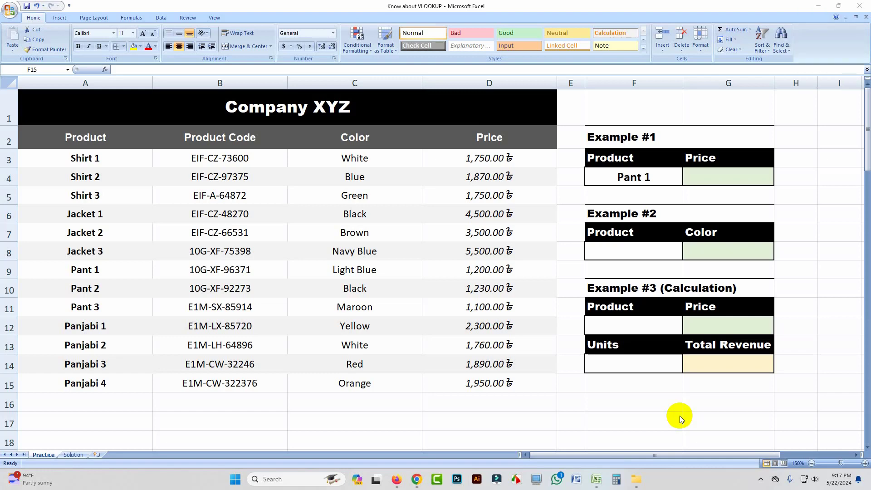
Examine the Example #1 lookup cells and the matching Pant 1 row and price in the product table
left_click(722, 174)
left_click(720, 176)
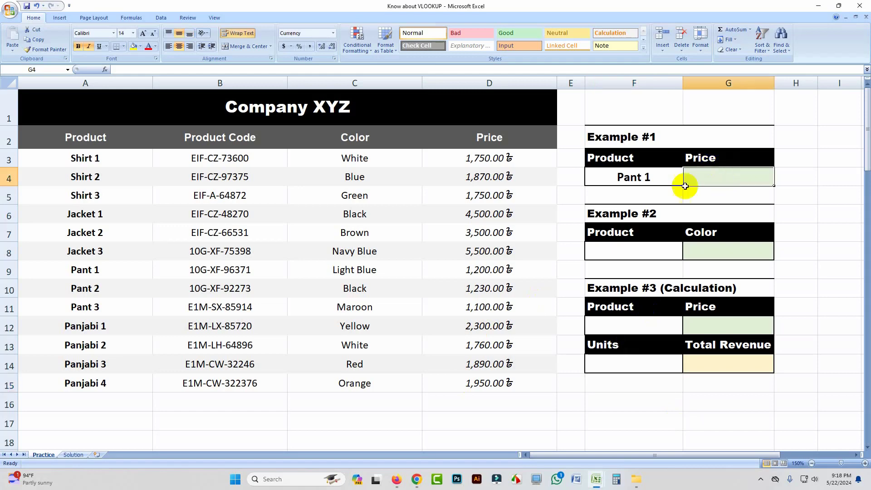
left_click(637, 176)
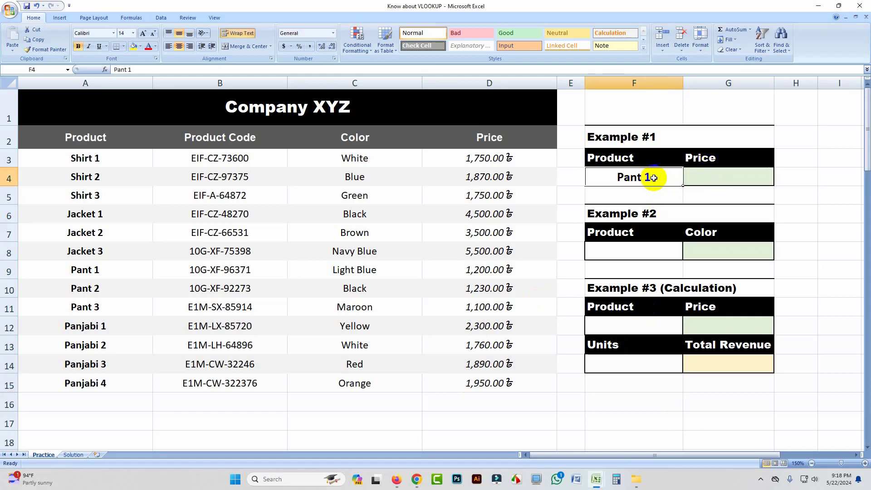
left_click(91, 270)
left_click_drag(91, 271, 486, 282)
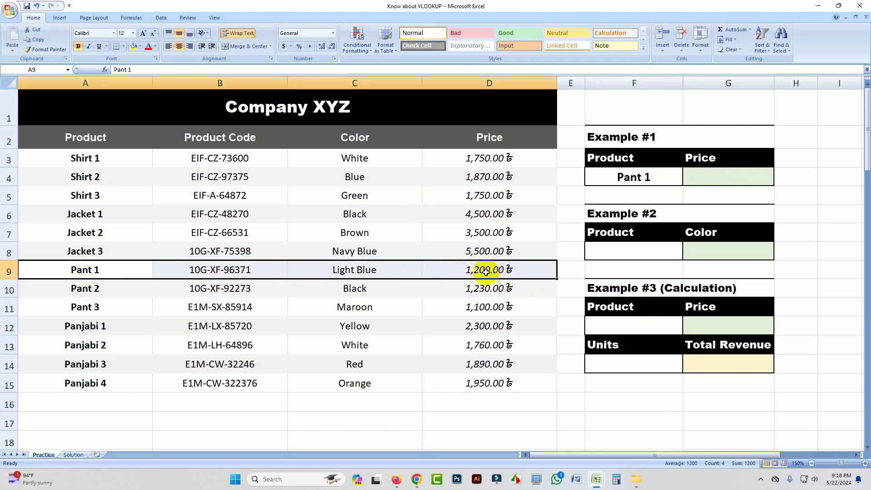
left_click(487, 271)
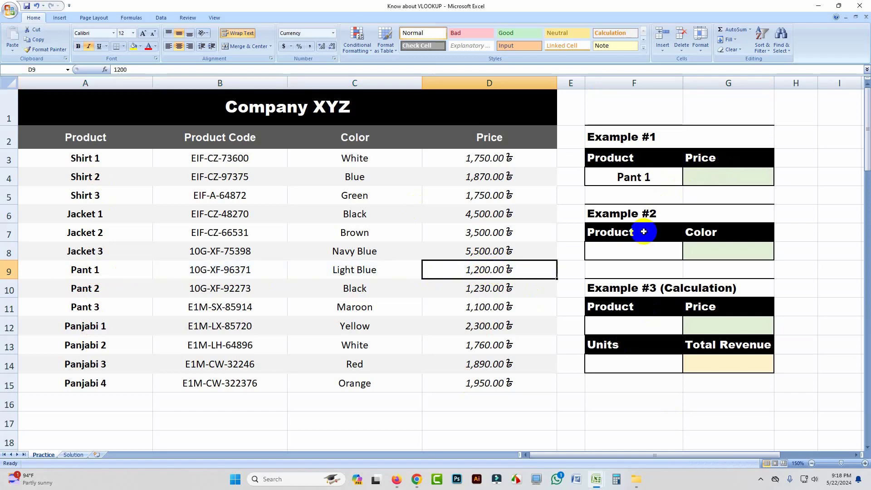
Try copying Pant 1's price from the product table into the Example #1 price cell G4, and clear the pasted value
left_click(723, 176)
left_click(473, 273)
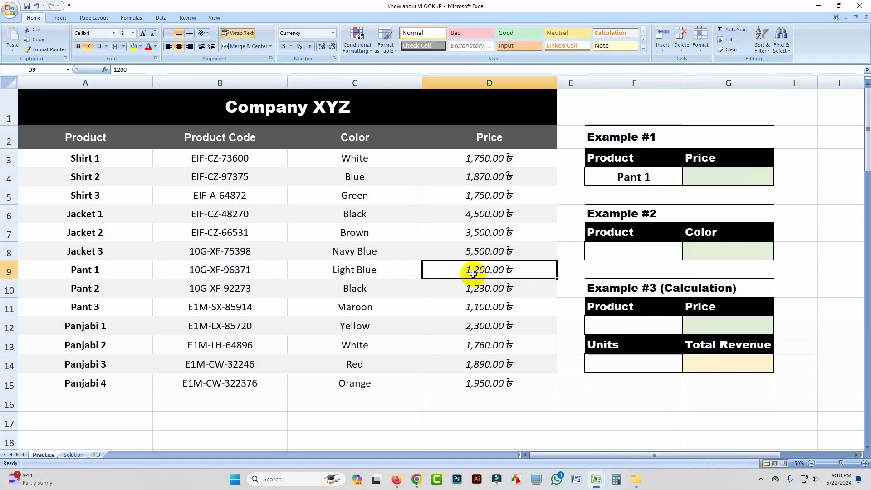
key("ctrl+c")
left_click(723, 177)
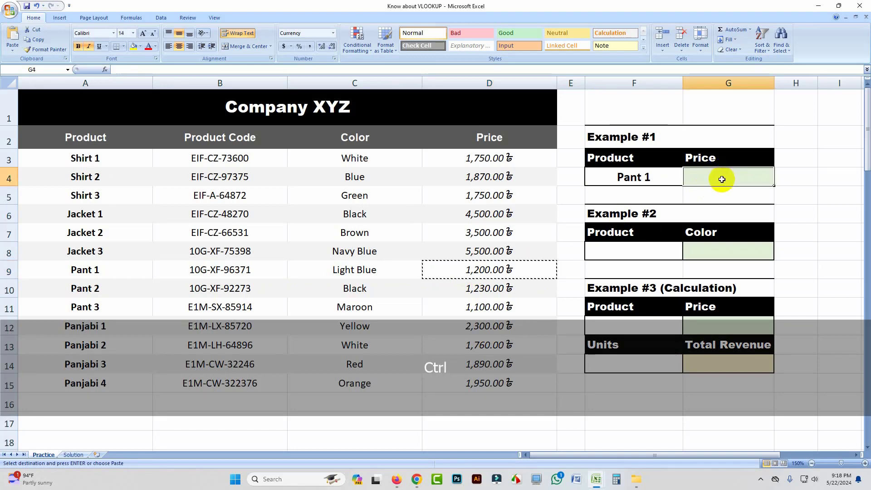
key("ctrl+v")
left_click(792, 174)
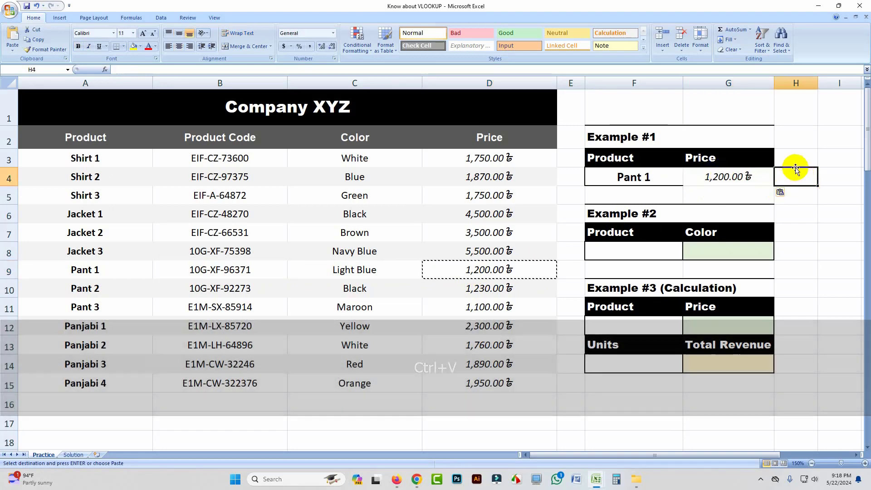
key("Escape")
left_click(727, 177)
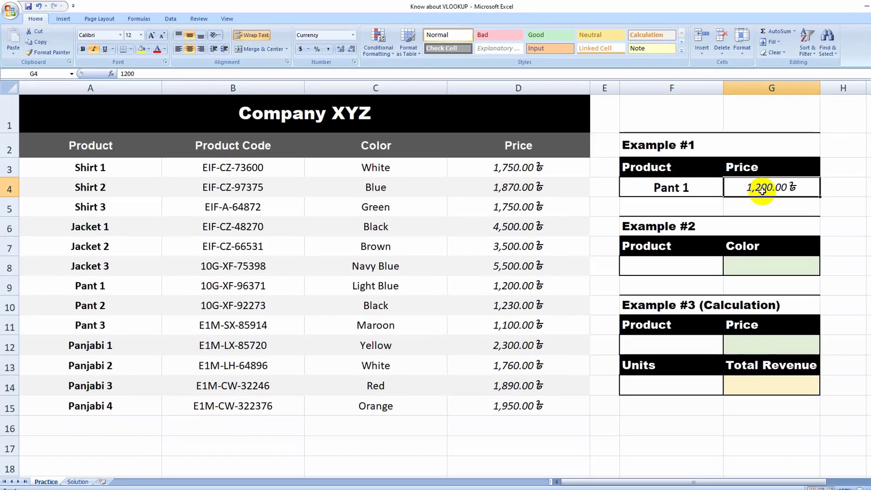
key("Delete")
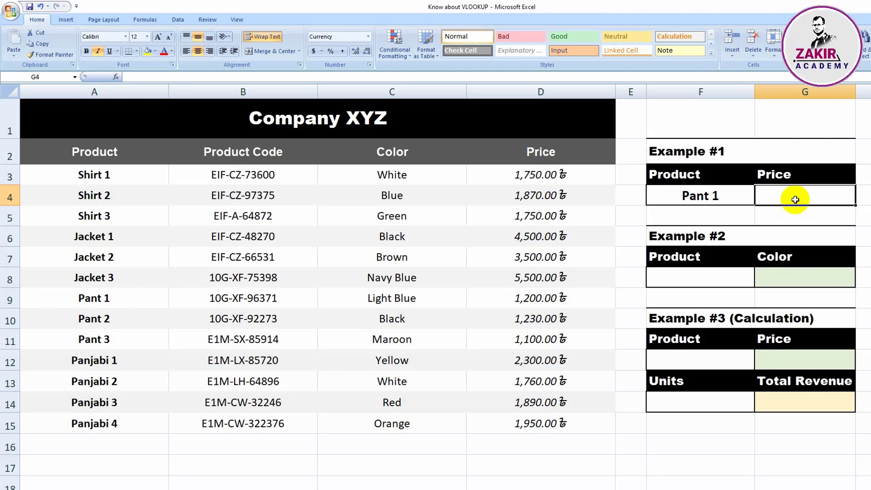
Begin a VLOOKUP formula in the Example #1 price cell G4 with the product in F4 as the lookup value
type("=")
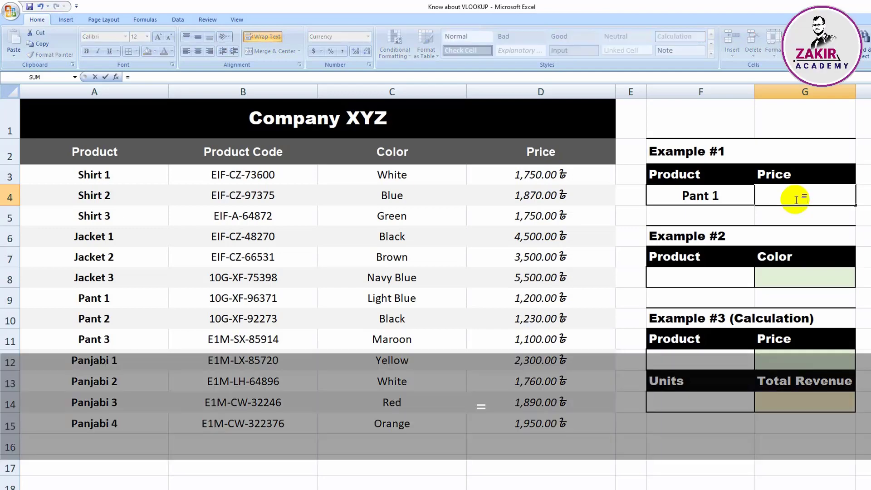
type("vo")
key("BackSpace")
type("l")
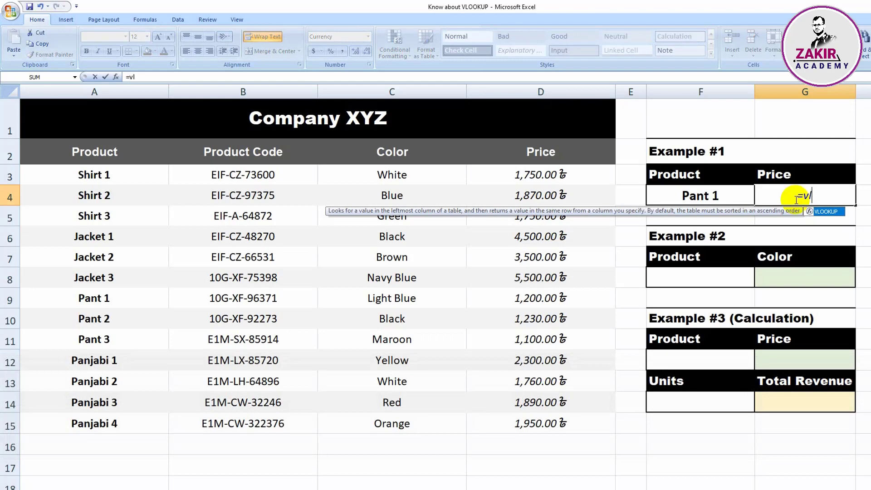
double_click(832, 212)
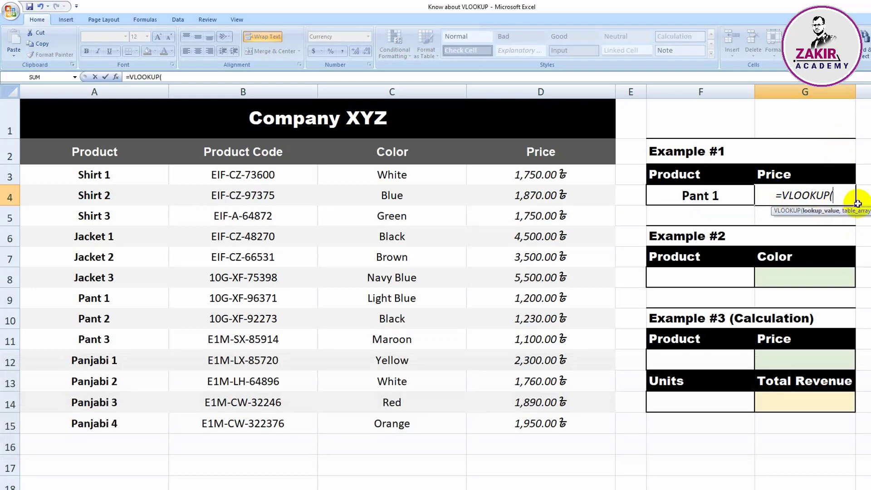
left_click(701, 196)
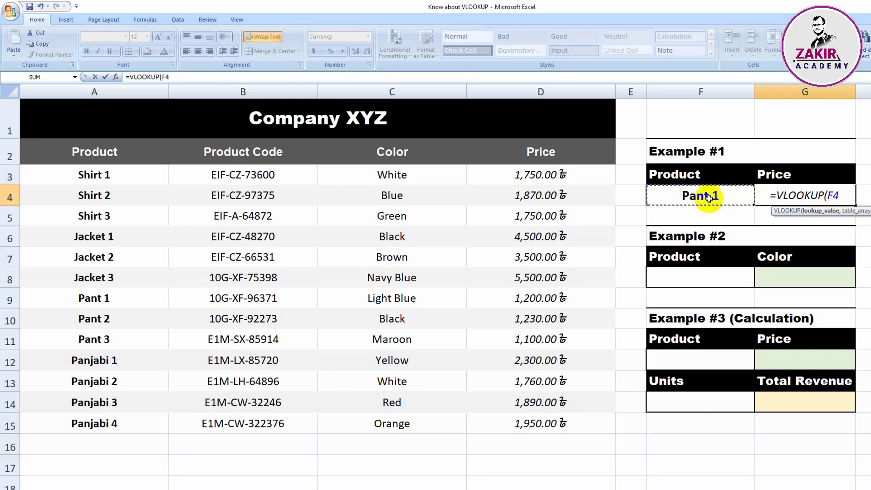
type(",")
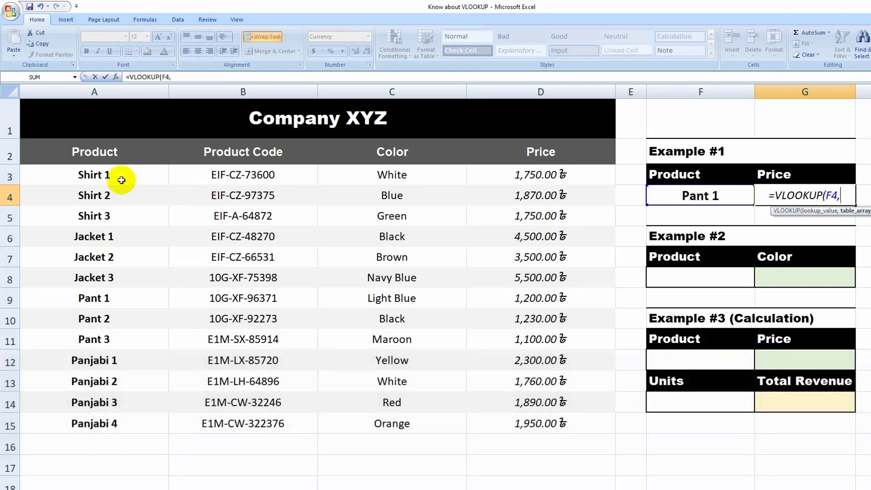
left_click_drag(122, 180, 511, 415)
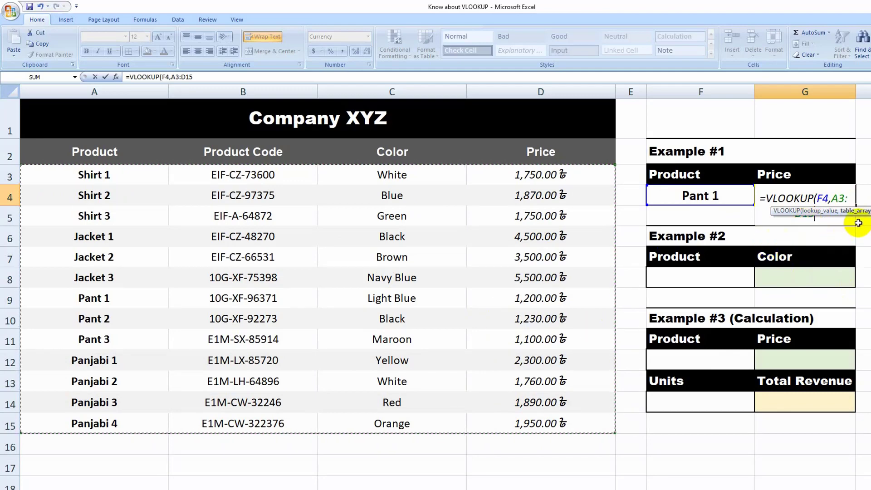
key("F4")
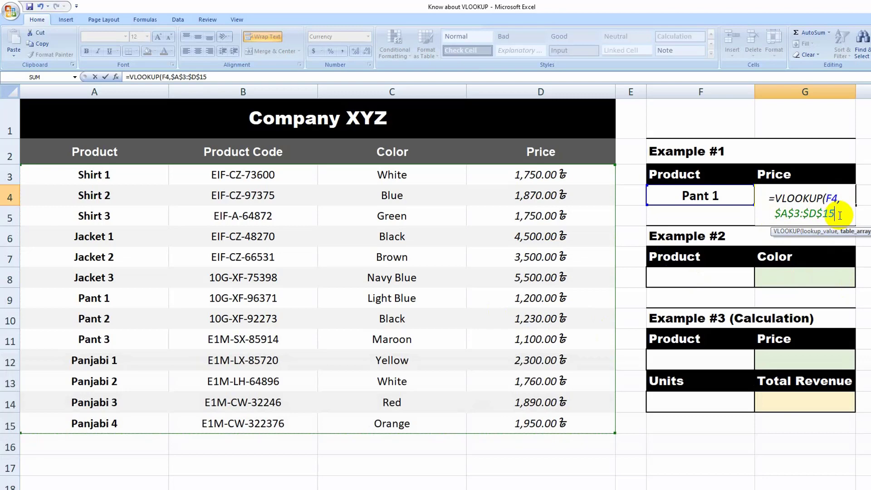
key("BackSpace")
key("BackSpace")
key("BackSpace")
key("BackSpace")
key("BackSpace")
key("BackSpace")
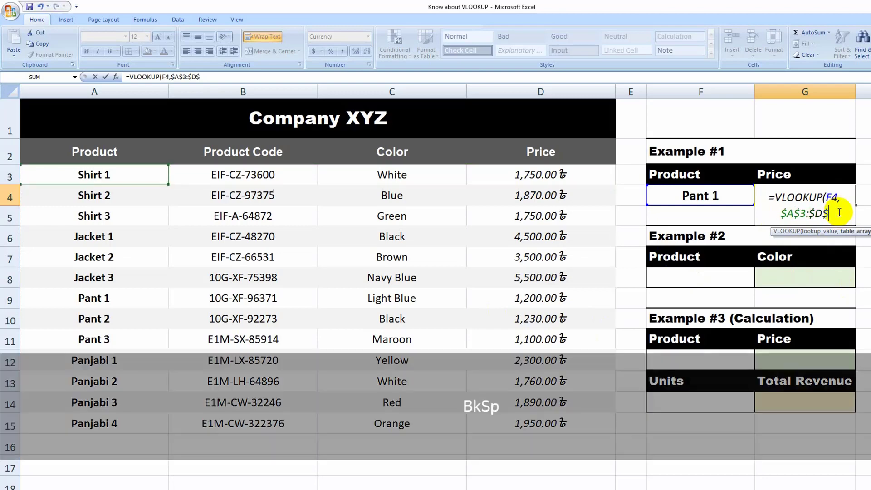
key("BackSpace")
key("BackSpace")
key("BackSpace")
key("BackSpace")
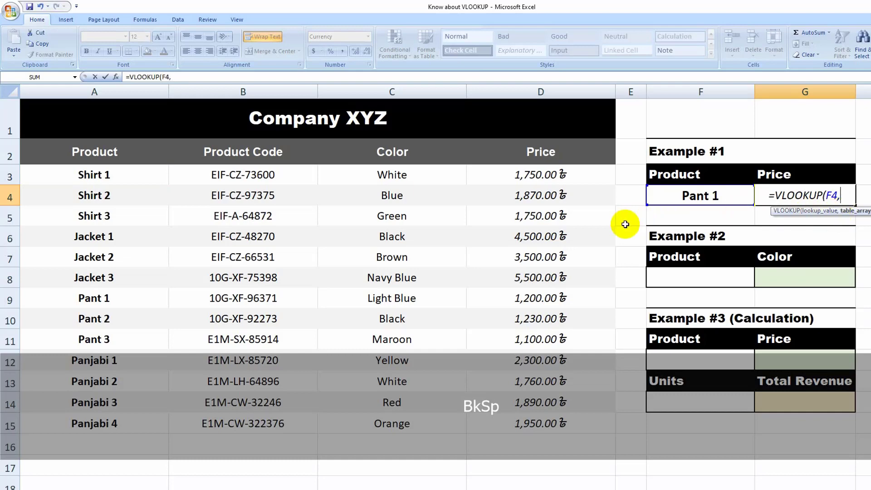
Add the product table A3:D15 as the table array and make both of its references absolute ($A$3:$D$15)
left_click_drag(72, 182, 513, 420)
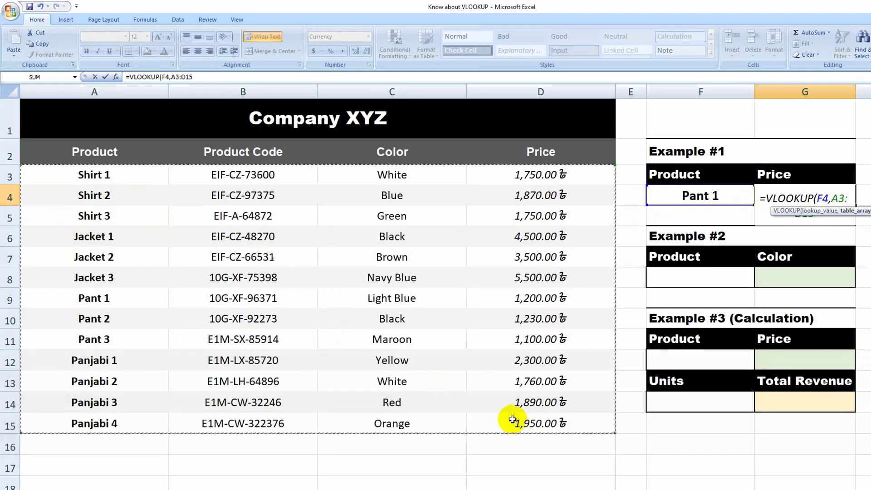
left_click(849, 196)
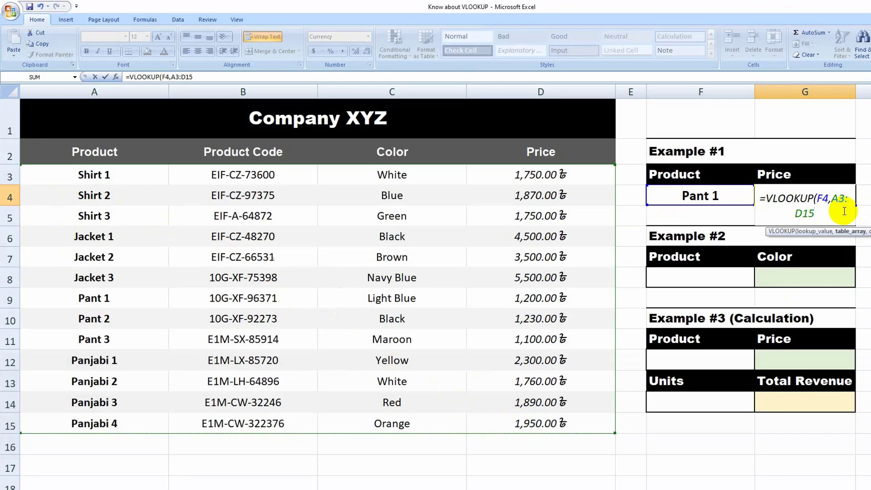
key("F4")
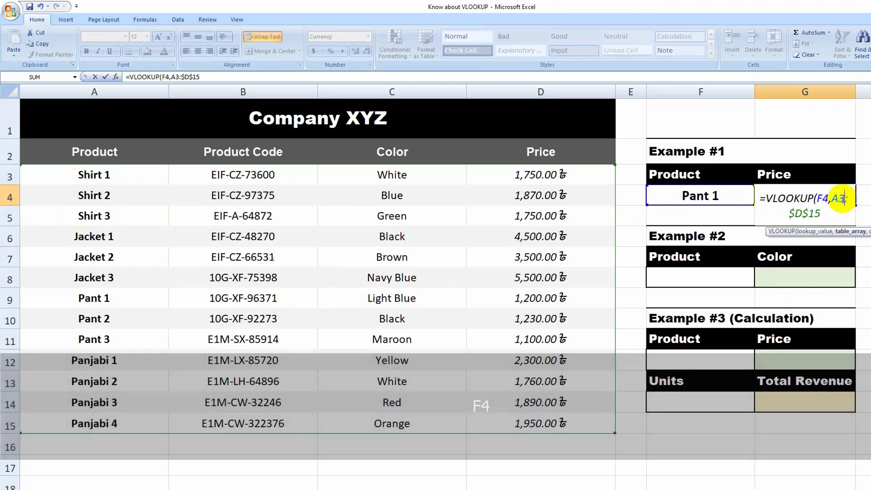
left_click(839, 199)
key("F4")
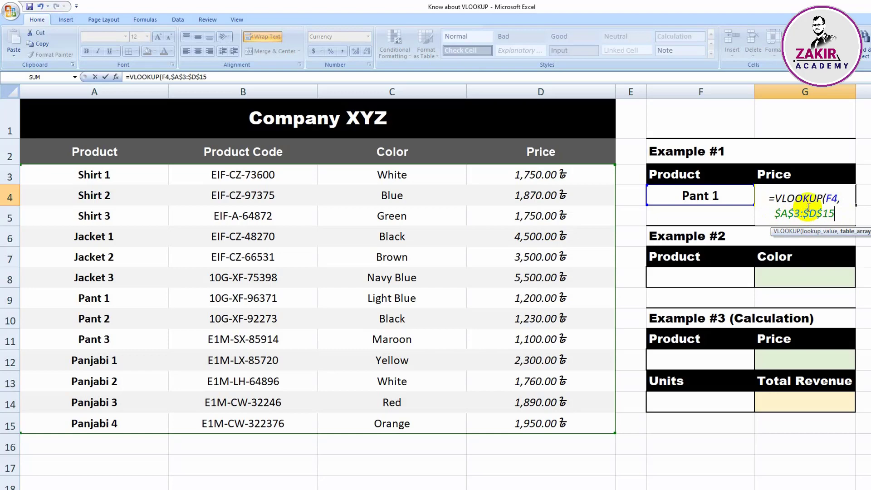
type(",")
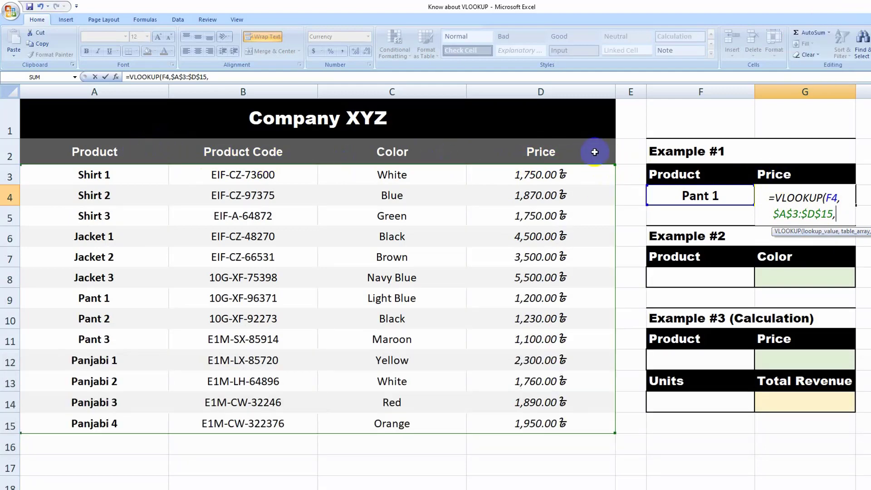
Complete the Example #1 VLOOKUP formula with column index 4 and exact match (FALSE)
type("4")
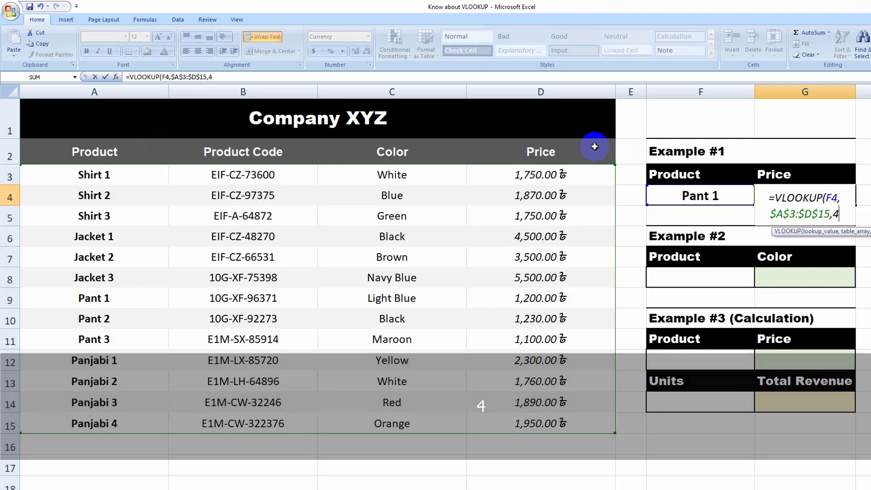
type(",")
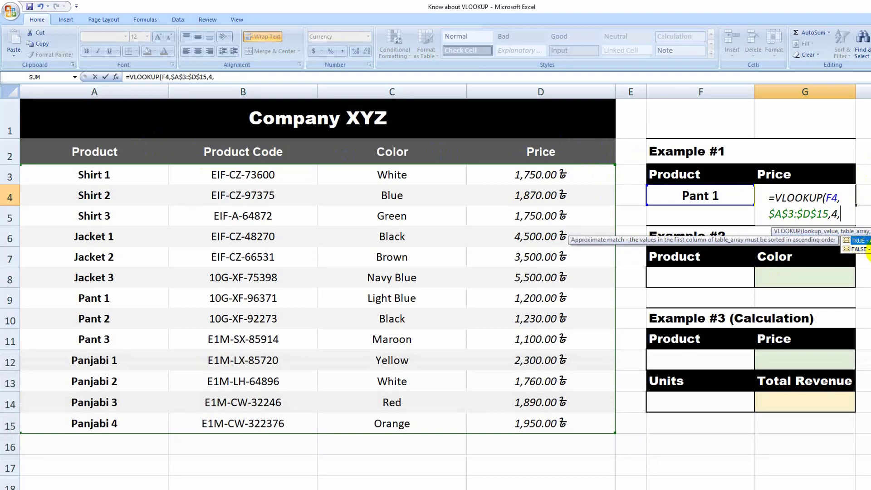
key("Down")
double_click(861, 249)
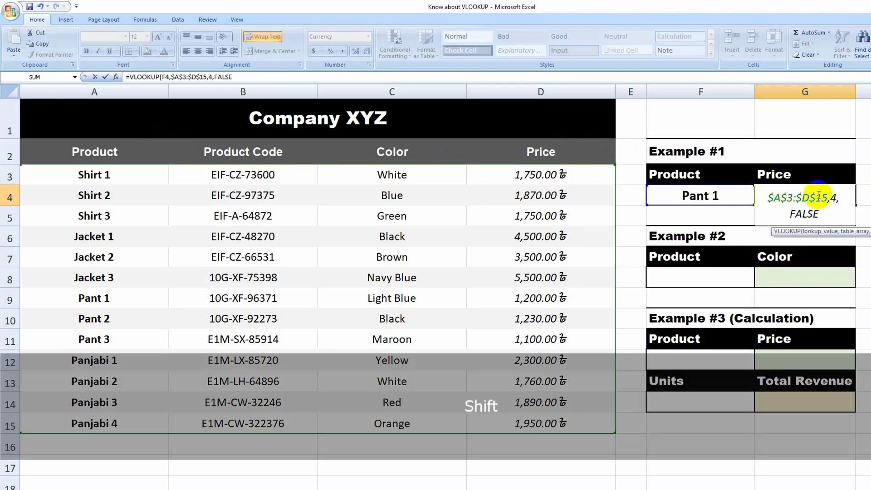
type(")")
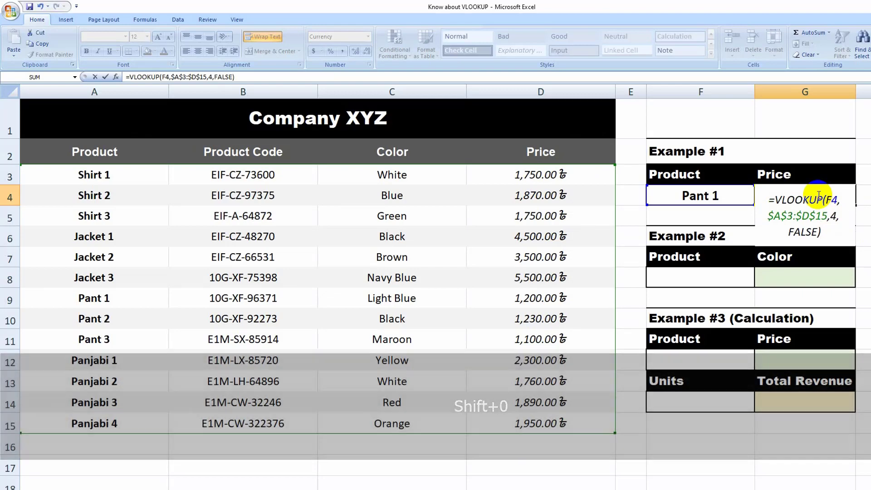
key("Return")
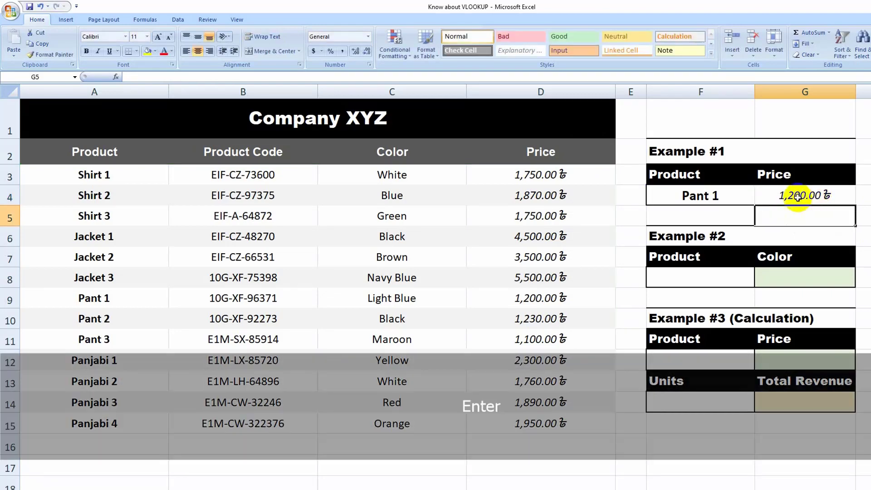
Format the Example #1 price in G4 as bold with font size 14
left_click(816, 195)
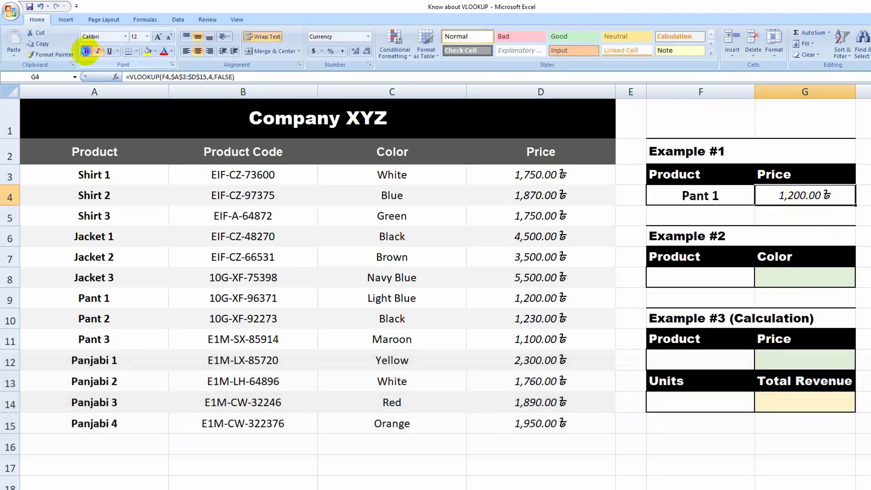
left_click(86, 51)
left_click(863, 215)
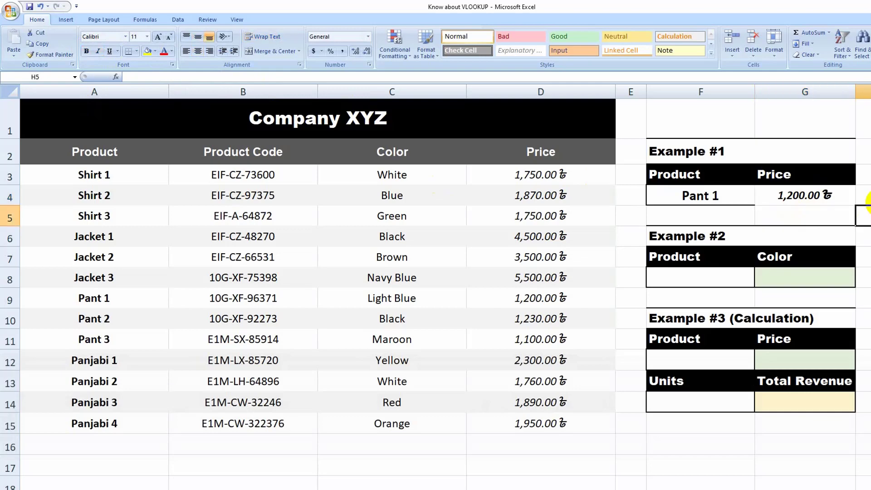
left_click(803, 196)
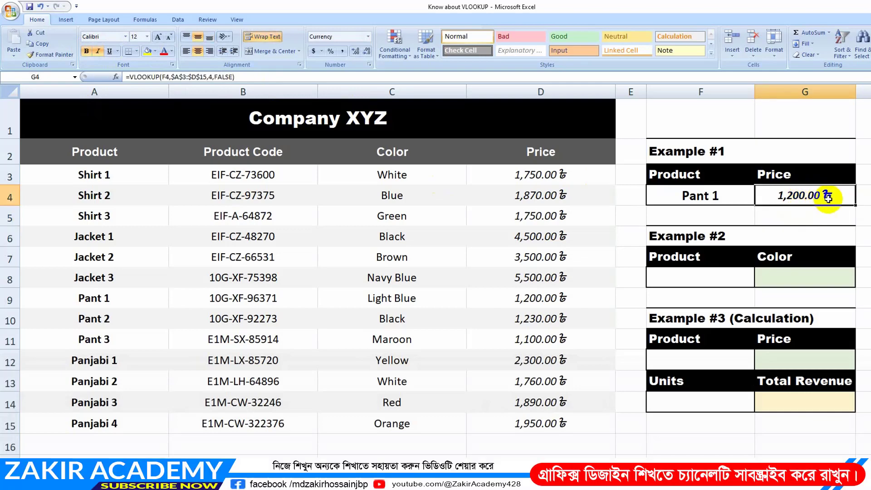
left_click(169, 36)
left_click(159, 37)
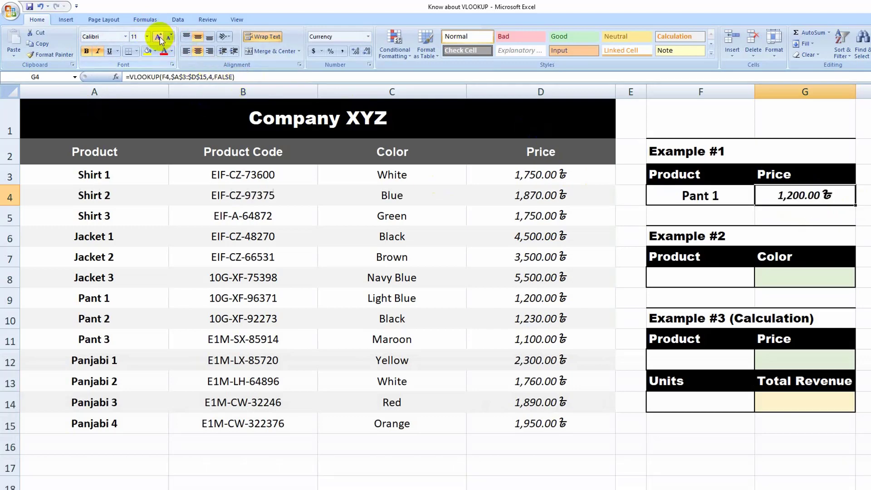
left_click(159, 37)
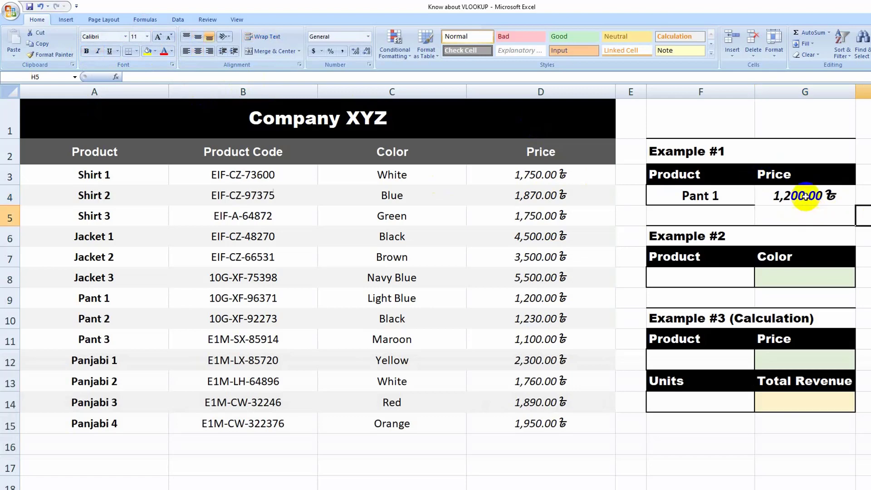
Apply all borders to the Example #1 price cell G4 and check the result
left_click(136, 51)
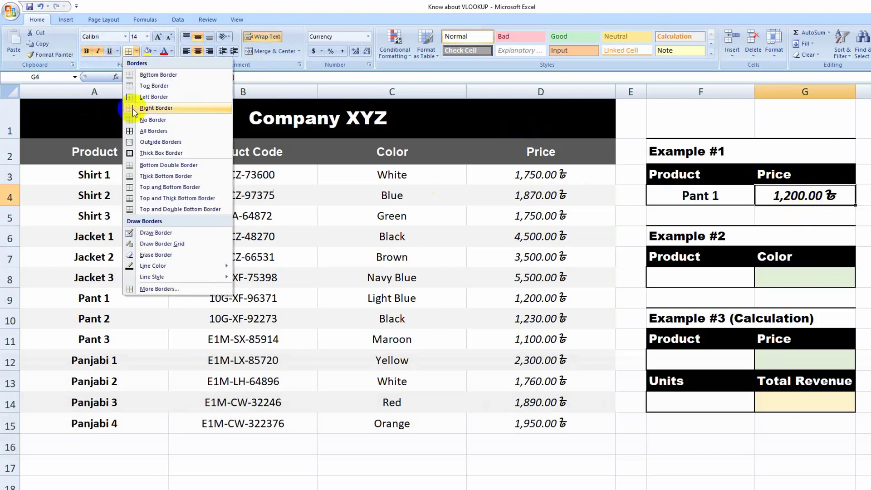
left_click(154, 131)
left_click(867, 215)
left_click(816, 196)
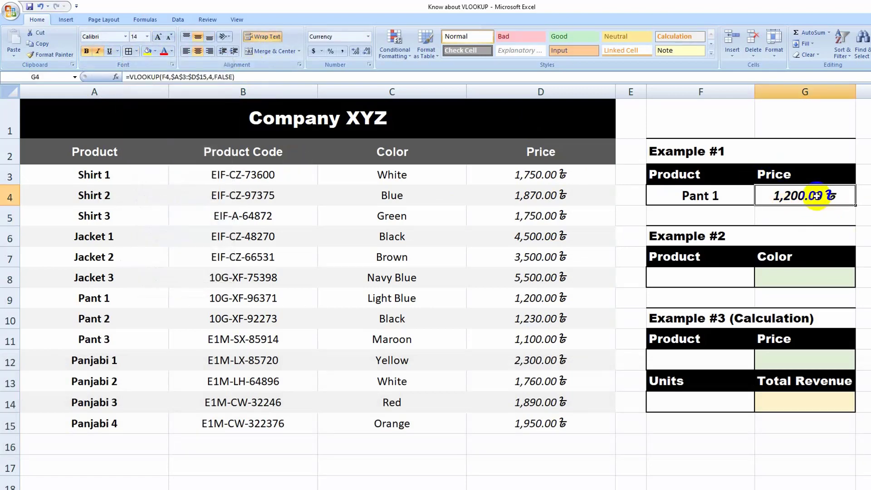
left_click(864, 215)
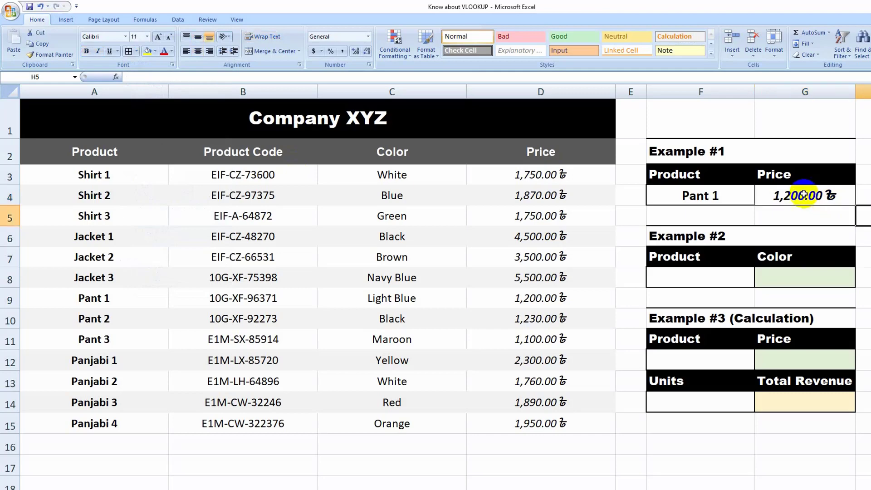
left_click(804, 196)
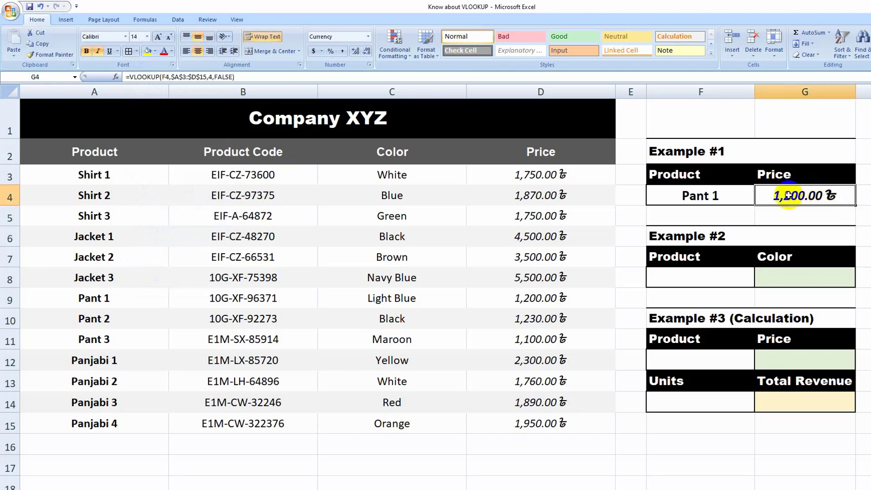
left_click(861, 214)
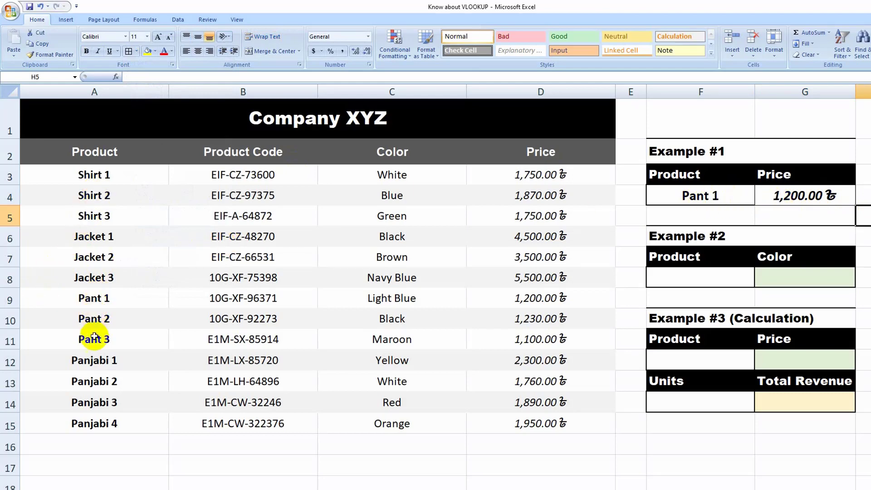
Change the Example #1 lookup product in F4 to Pant 2
left_click(721, 197)
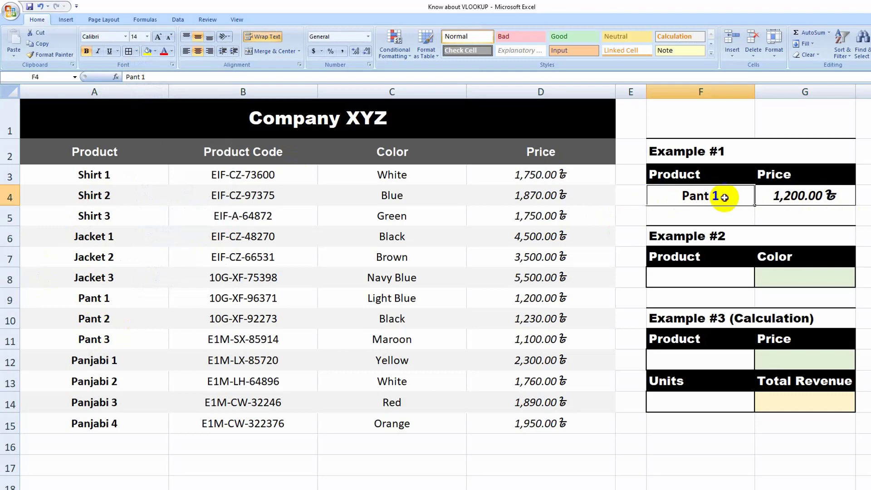
double_click(725, 197)
left_click_drag(724, 197, 714, 198)
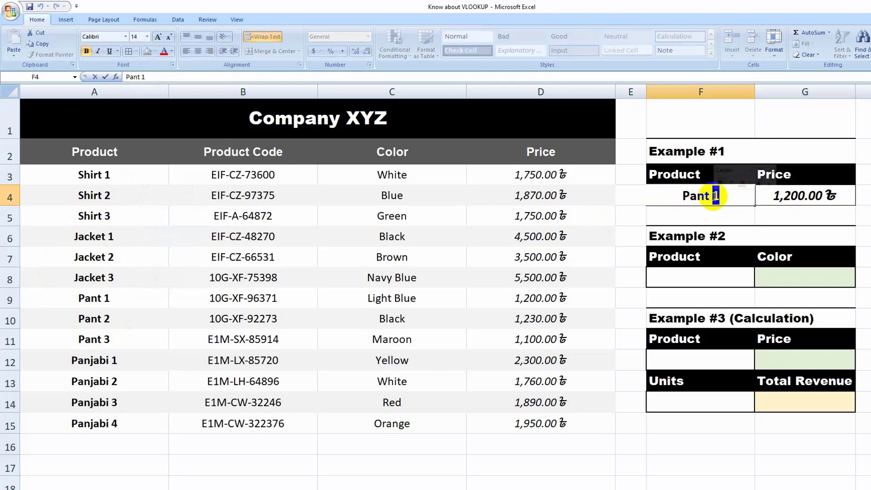
key("BackSpace")
type("2")
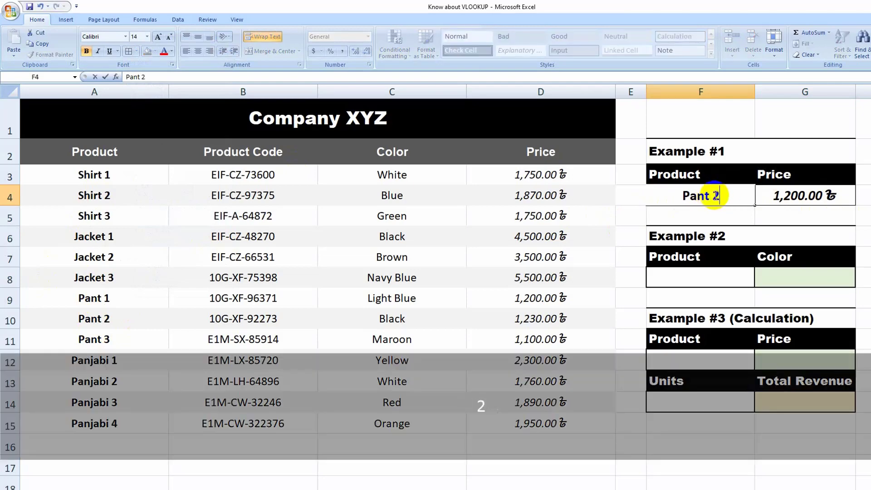
key("Return")
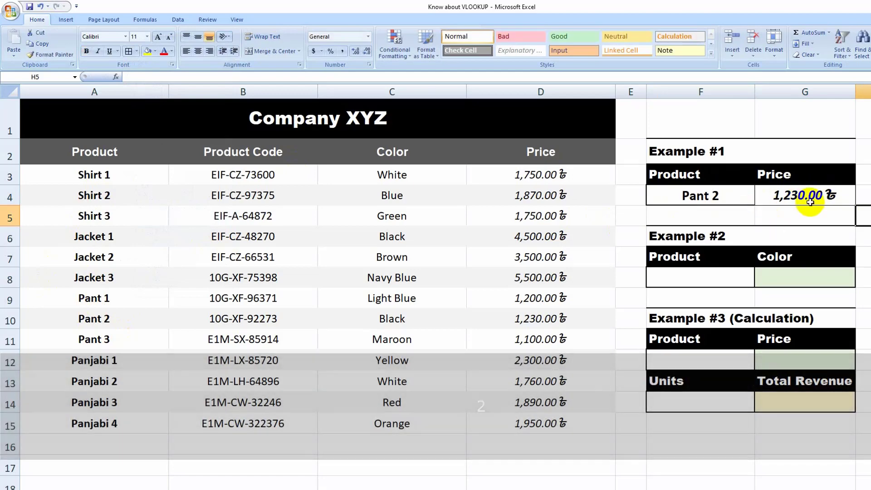
Change the Example #1 lookup product in F4 to Pant 3
left_click(719, 196)
double_click(720, 196)
left_click_drag(720, 196, 713, 196)
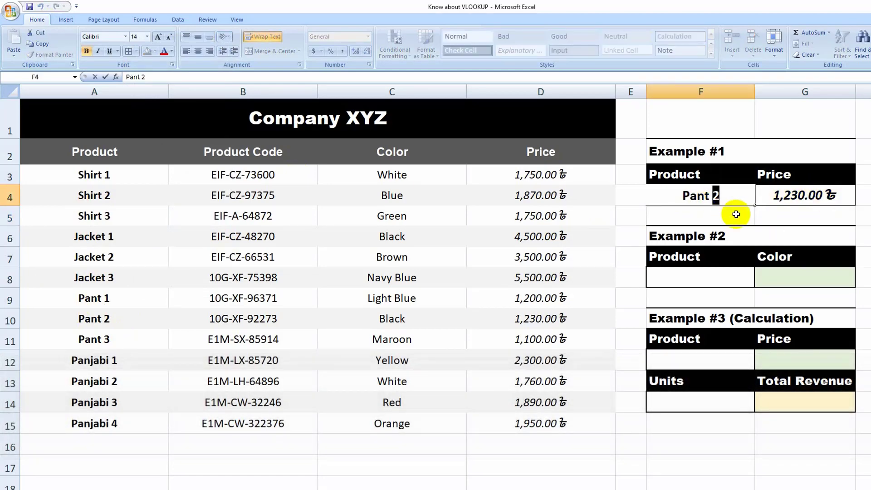
type("3")
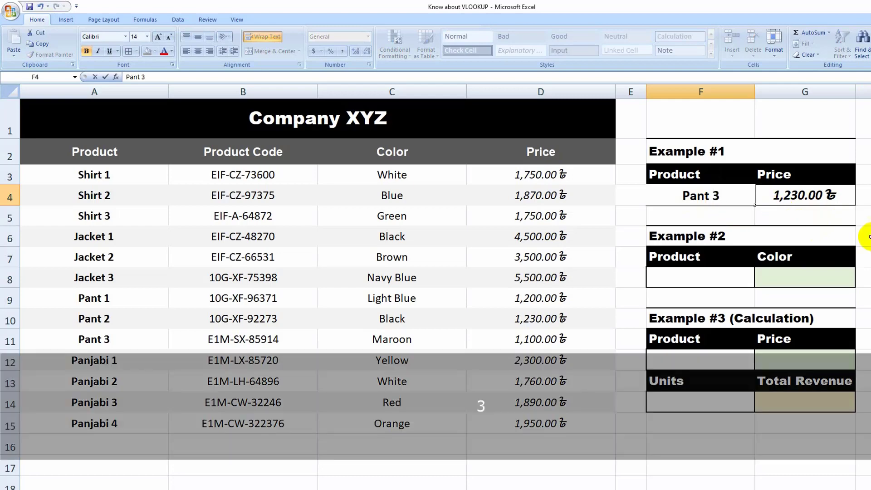
left_click(862, 216)
Replace the Example #1 lookup product in F4 with Jacket 1
left_click(702, 198)
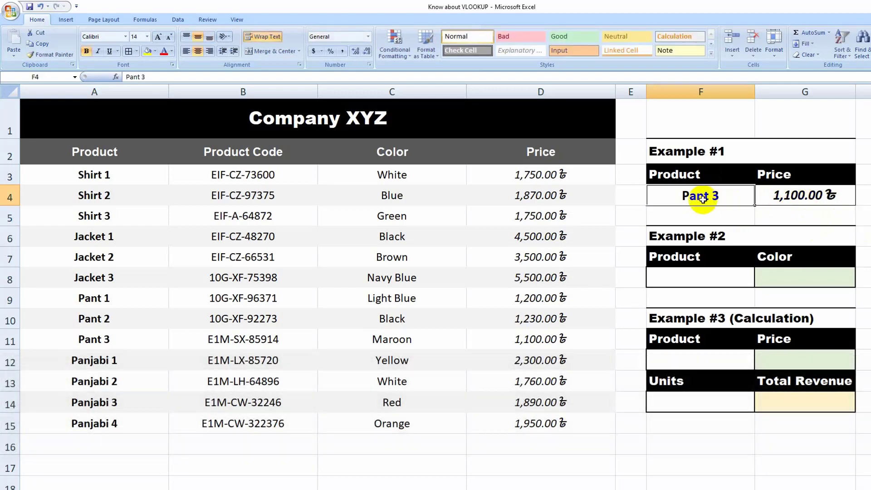
left_click(97, 237)
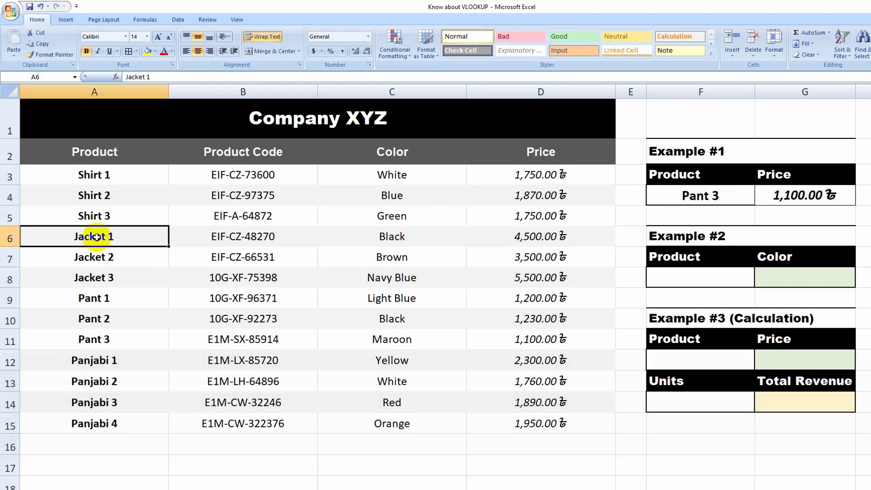
left_click(702, 198)
type("J")
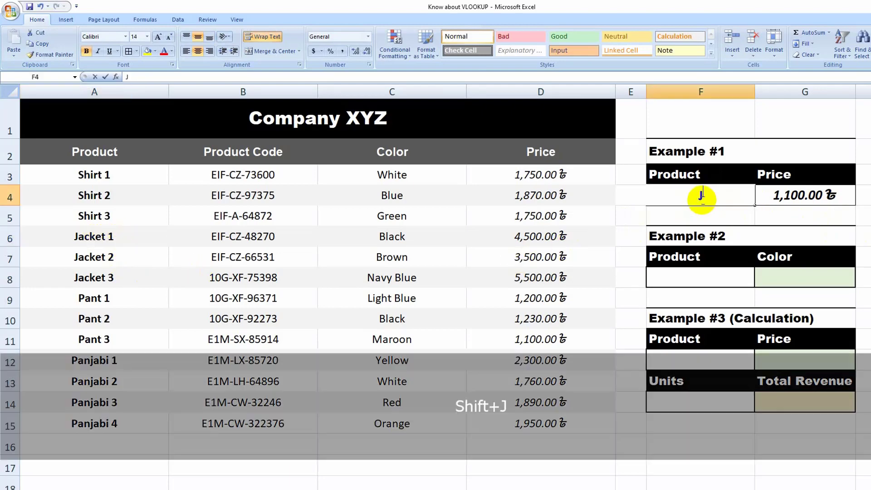
type("acket 1")
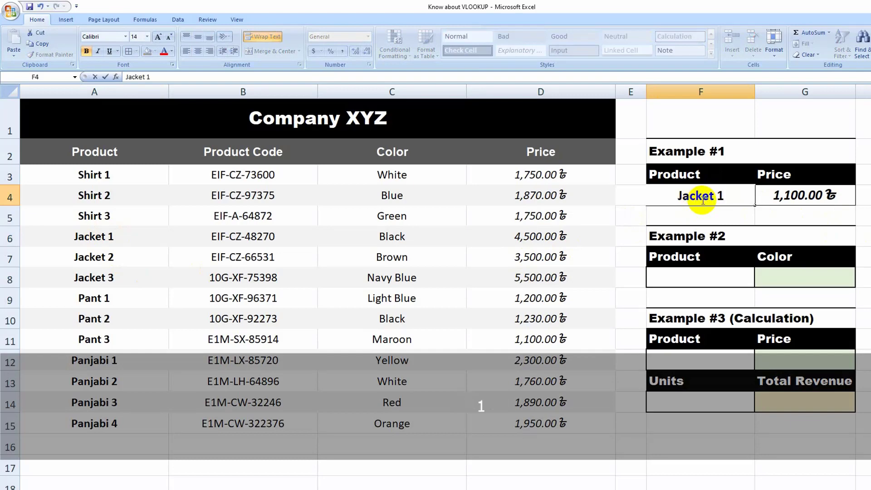
left_click(863, 214)
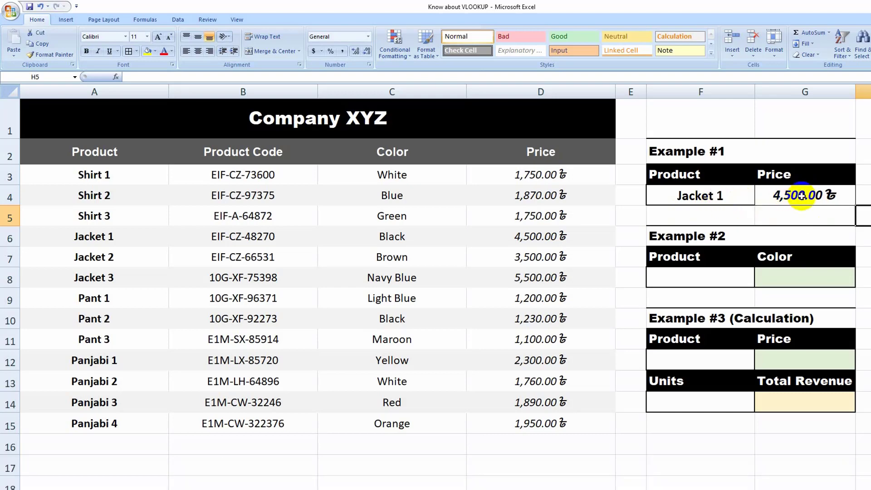
Copy the Example #1 product and price cells F4:G4 into the Example #2 cells F8:G8
left_click_drag(723, 194, 765, 197)
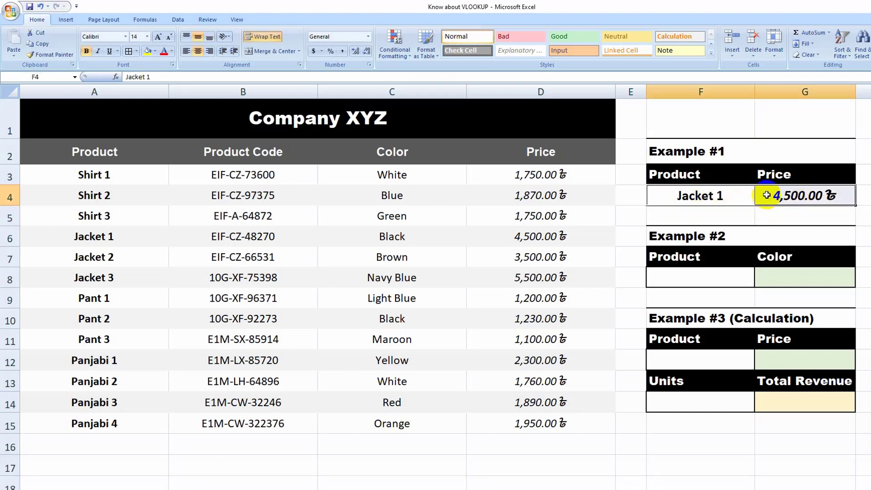
key("ctrl+c")
left_click_drag(726, 272, 783, 280)
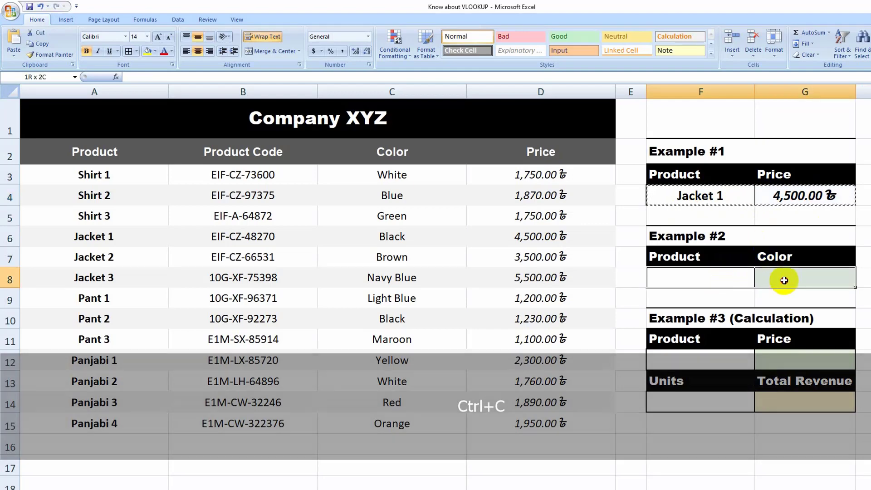
key("ctrl+v")
left_click(787, 279)
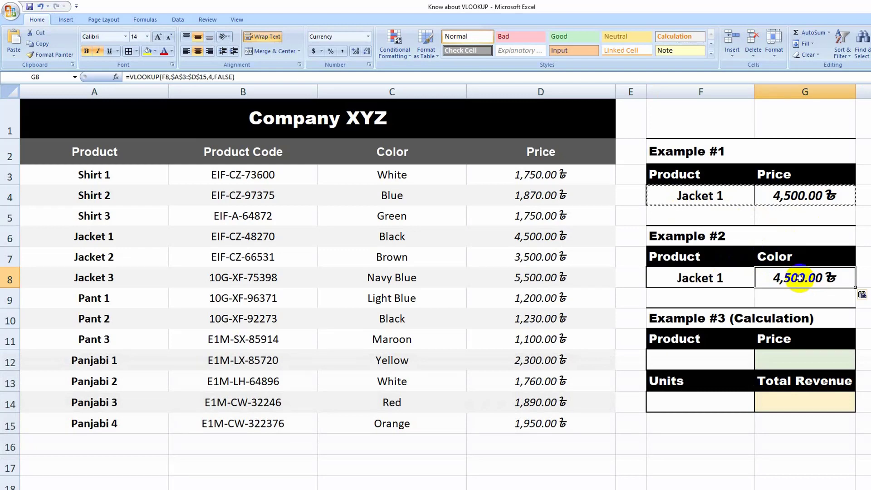
key("Escape")
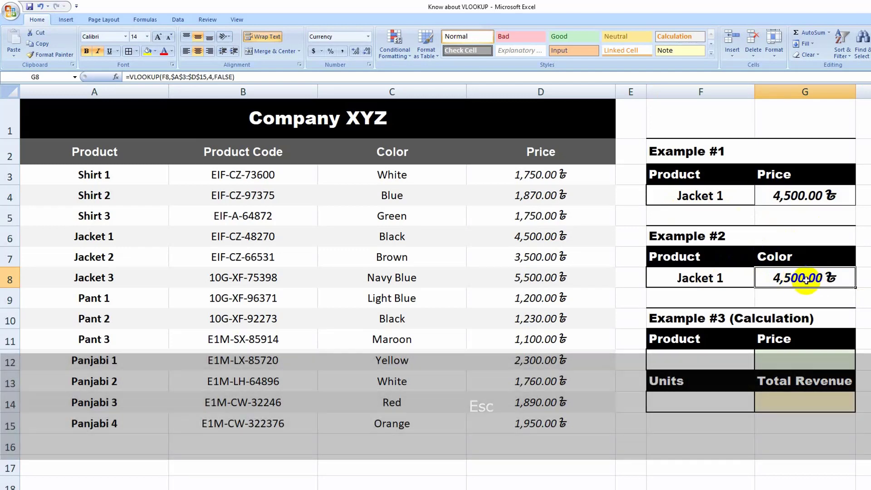
Change the column index in the Example #2 VLOOKUP formula in G8 to 3 so it returns the color
double_click(803, 278)
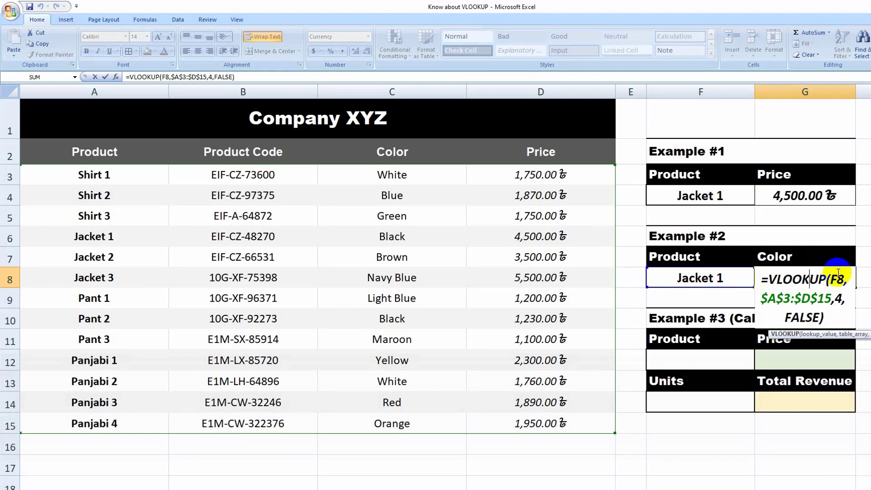
double_click(838, 299)
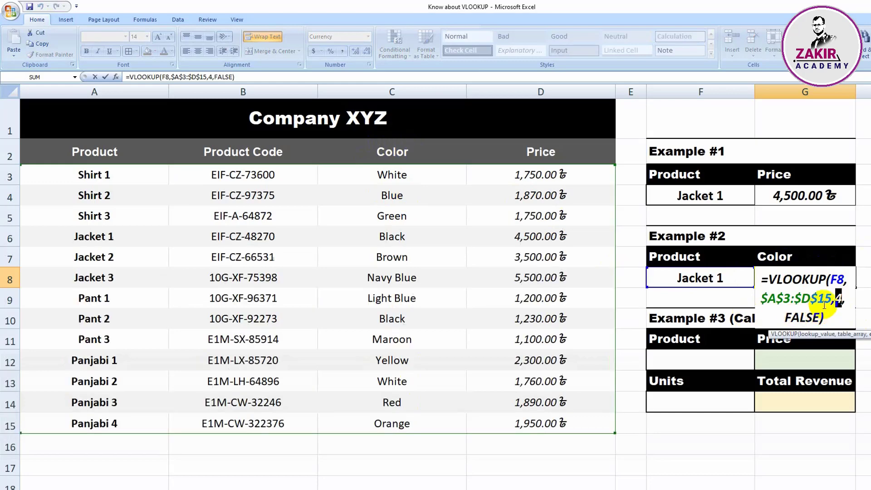
type("3")
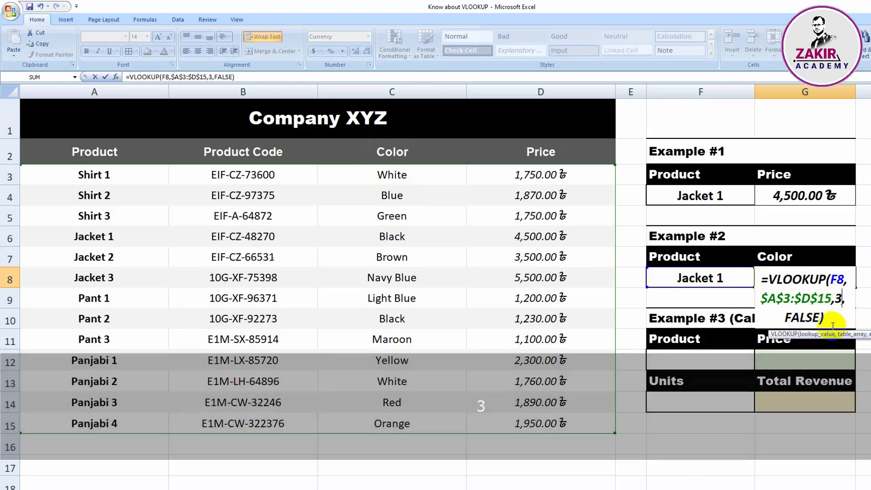
key("Return")
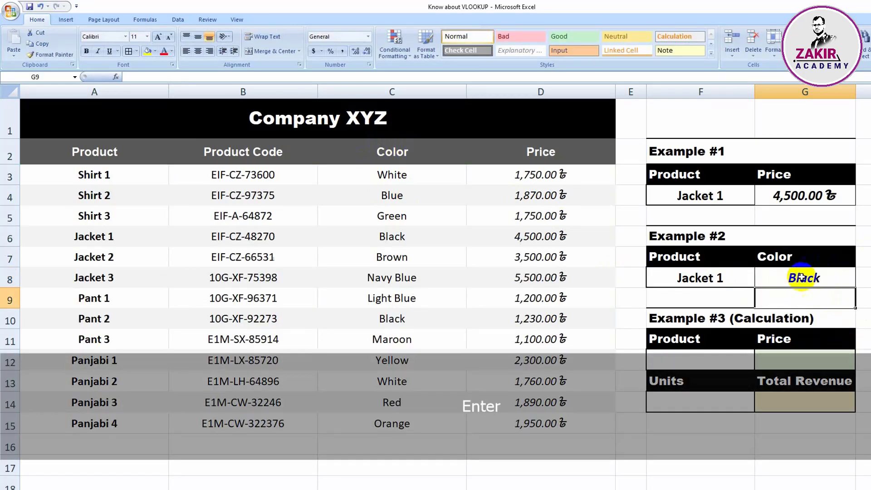
left_click(697, 278)
left_click(791, 282)
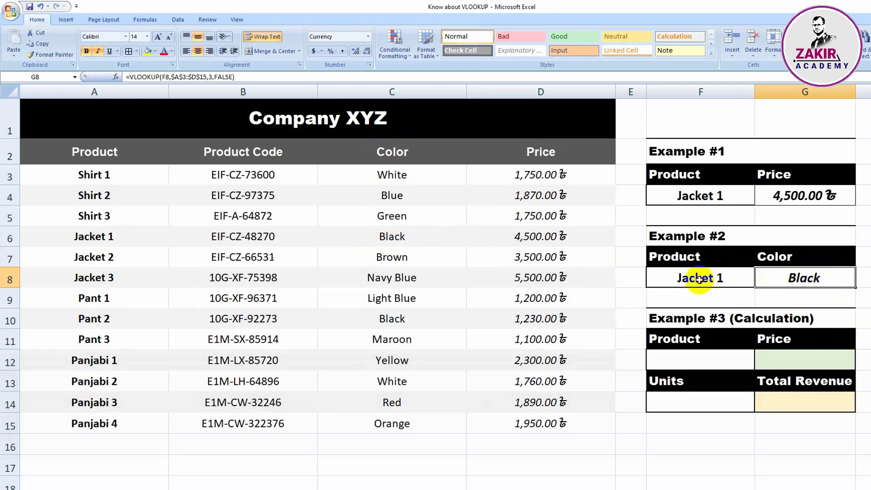
left_click_drag(690, 276, 784, 280)
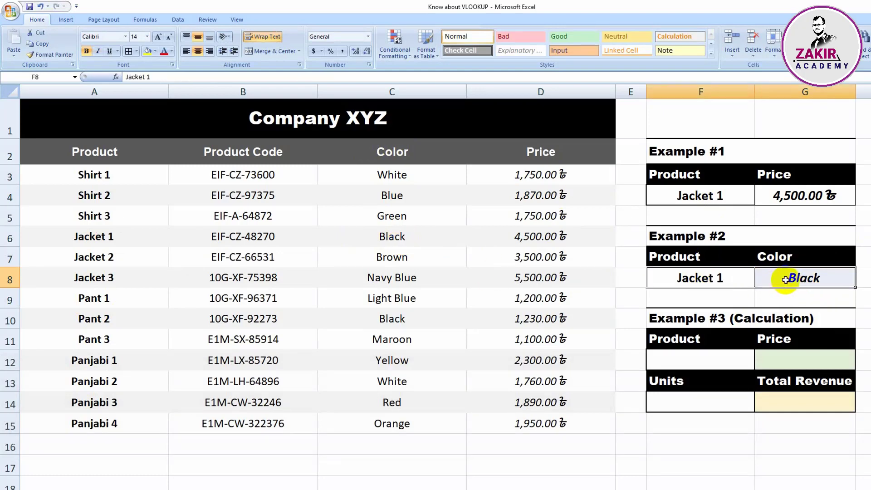
Copy the Example #1 product and price cells F4:G4 into the Example #3 cells F12:G12
left_click_drag(694, 195, 796, 200)
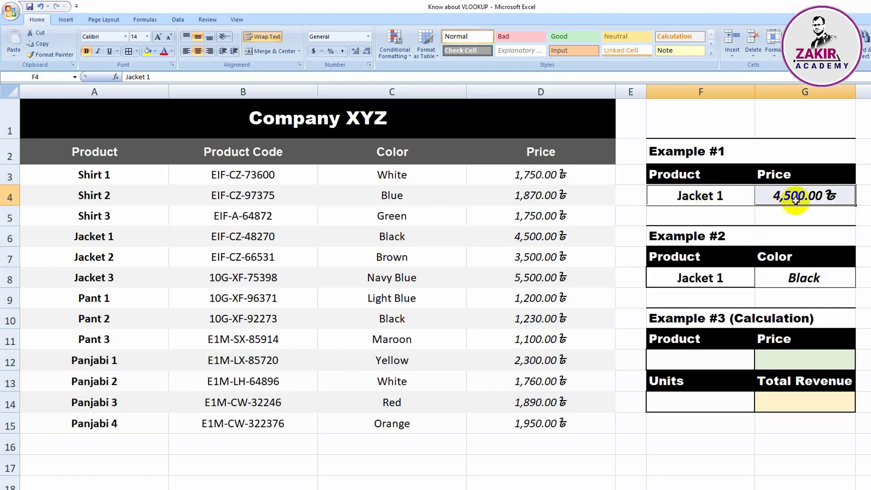
key("ctrl+c")
left_click_drag(700, 363, 787, 359)
key("ctrl+v")
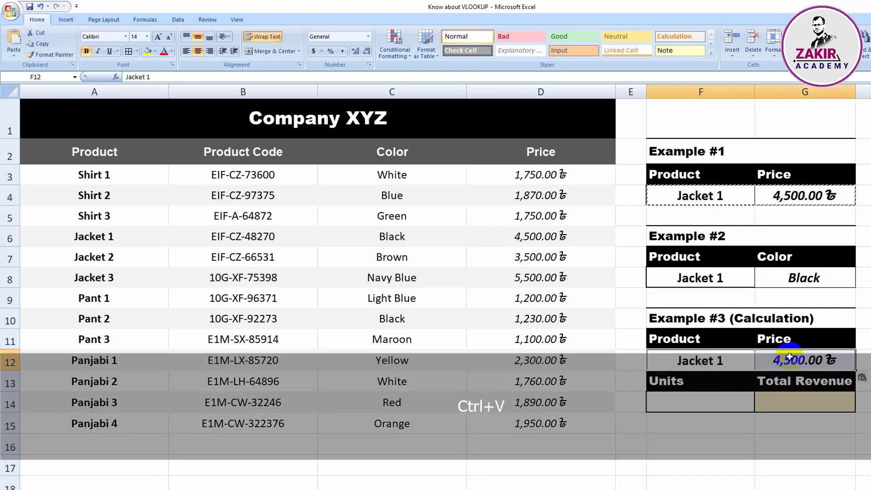
left_click(862, 341)
left_click(739, 363)
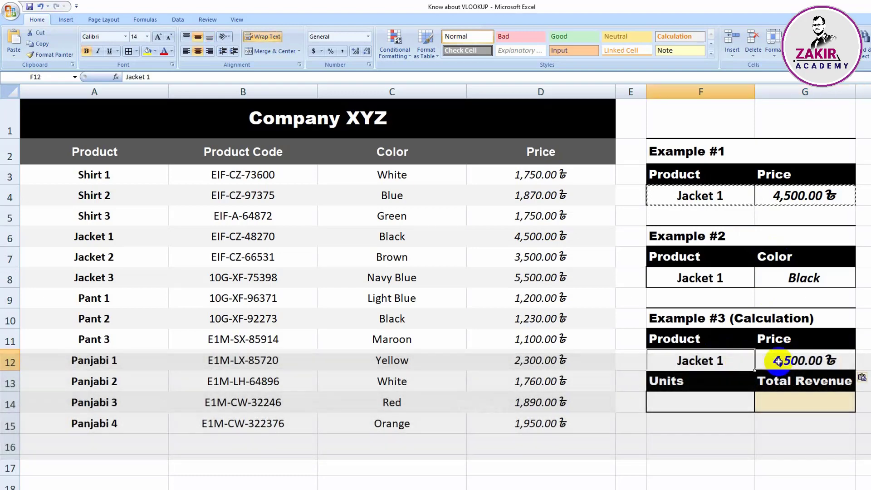
left_click(772, 359)
Enter 50 as the Example #3 units in F14
left_click(798, 401)
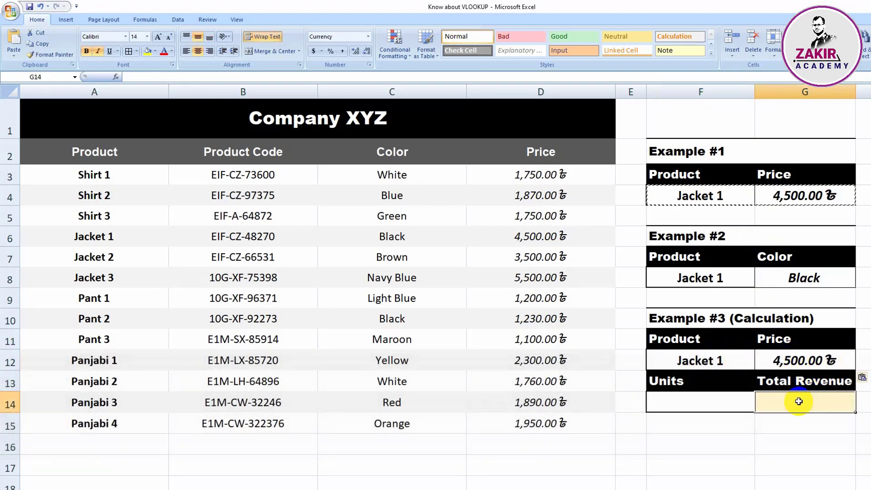
left_click(711, 405)
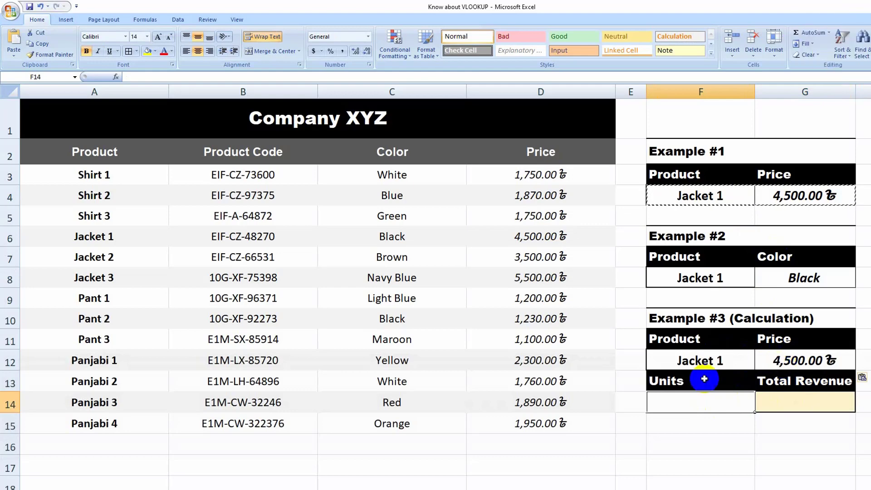
type("50")
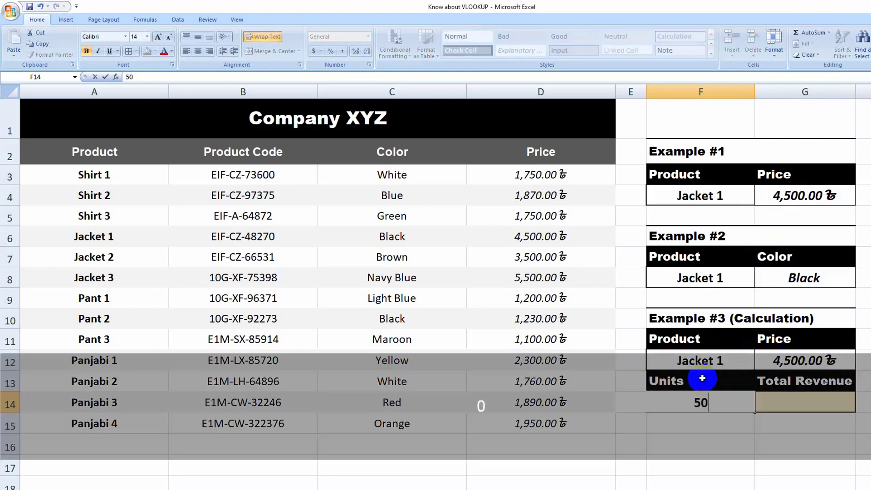
Calculate the Example #3 total revenue in G14 by multiplying price by units with =G12*F14
left_click(772, 403)
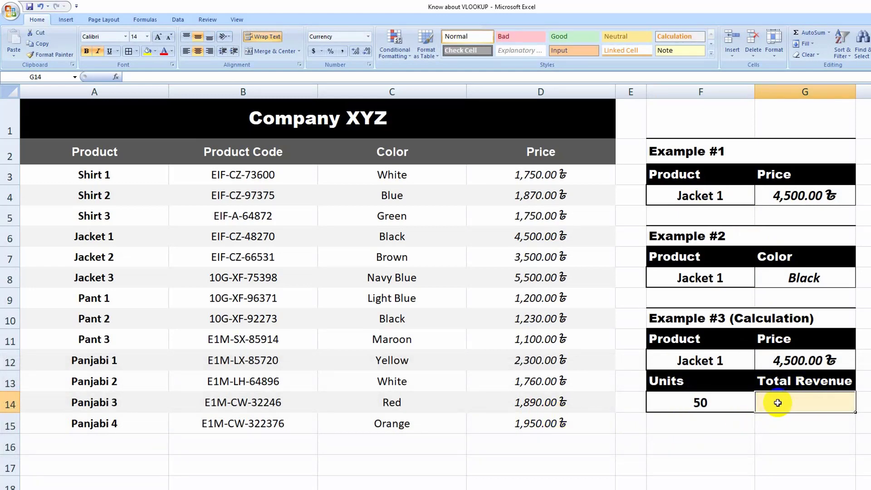
type("=")
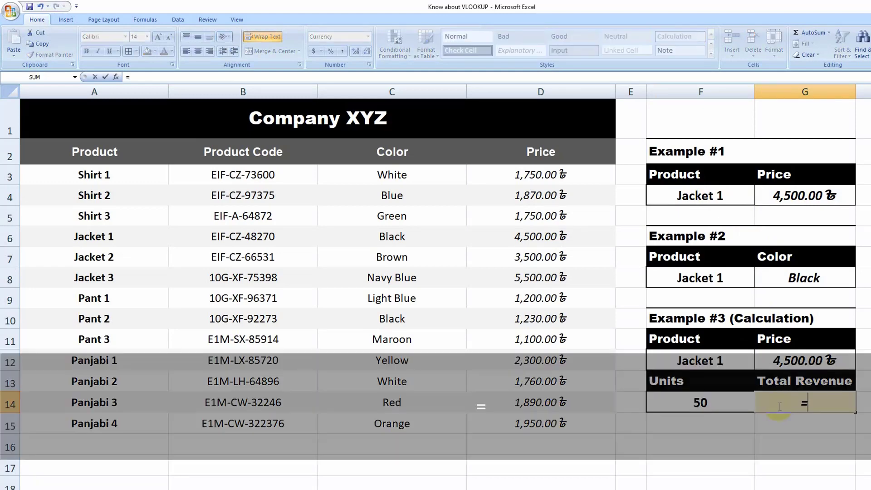
left_click(789, 360)
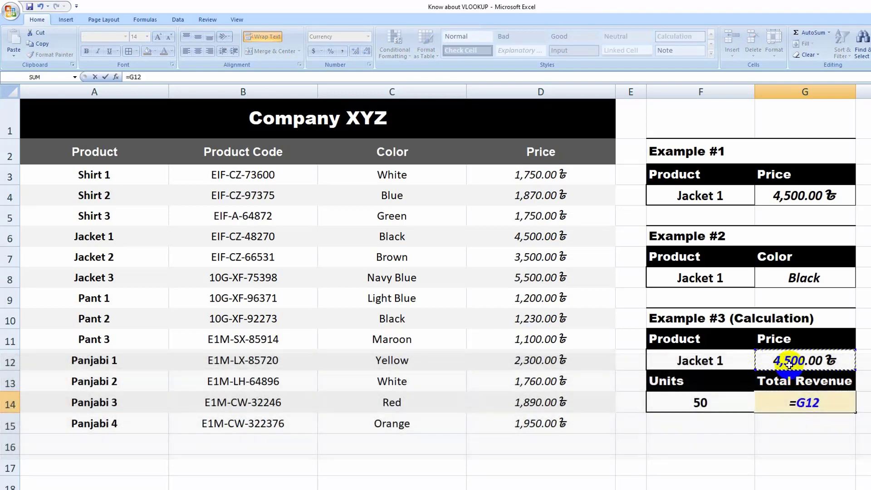
type("*")
left_click(711, 403)
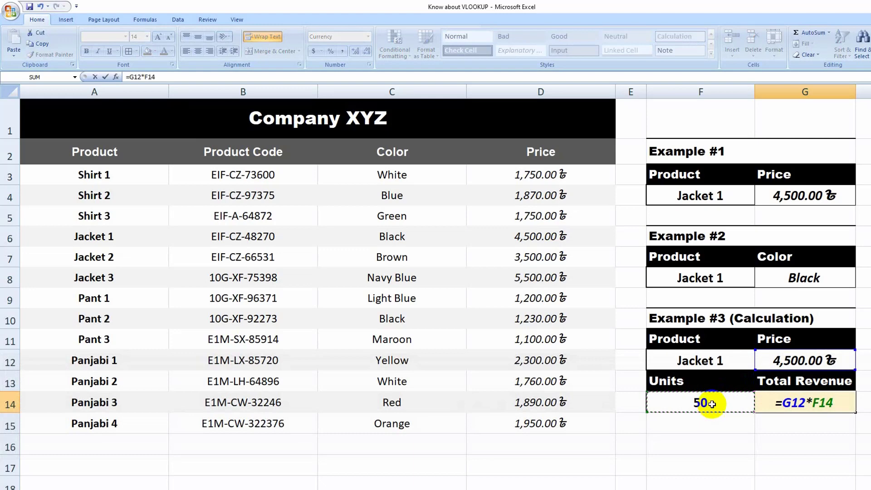
key("Return")
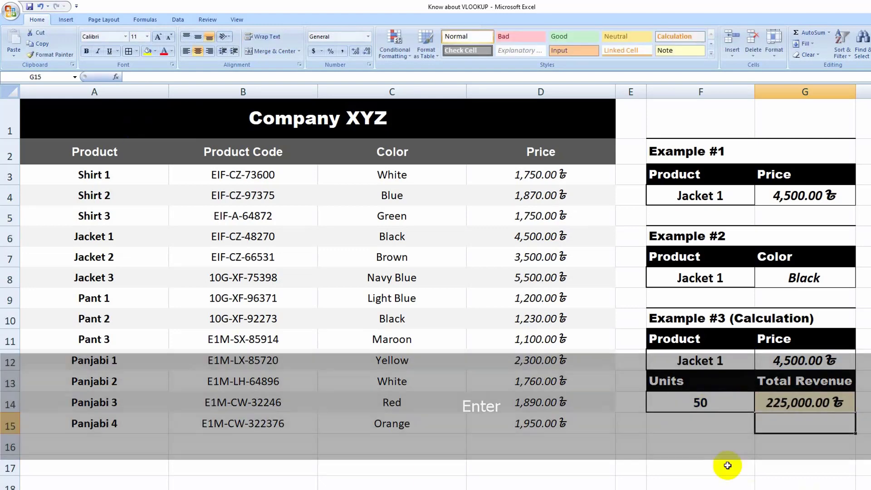
left_click(707, 437)
Change the Example #3 lookup product in F12 to Jacket 2
left_click(713, 361)
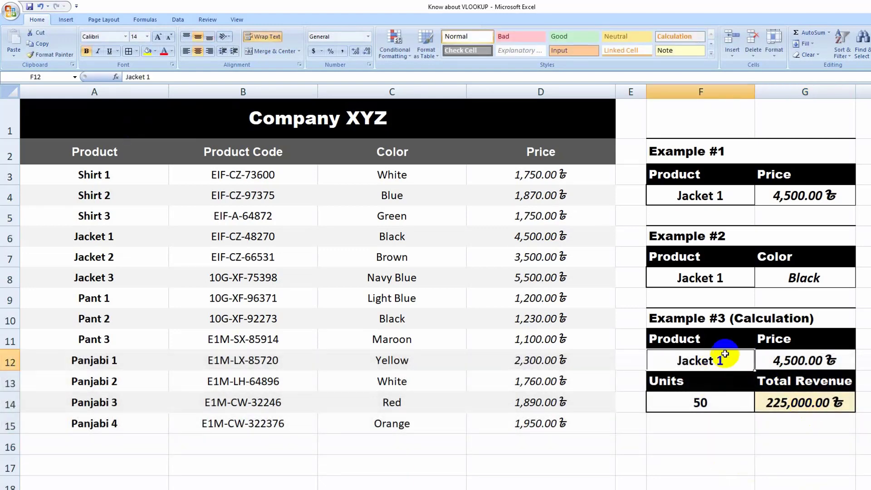
double_click(722, 360)
double_click(720, 361)
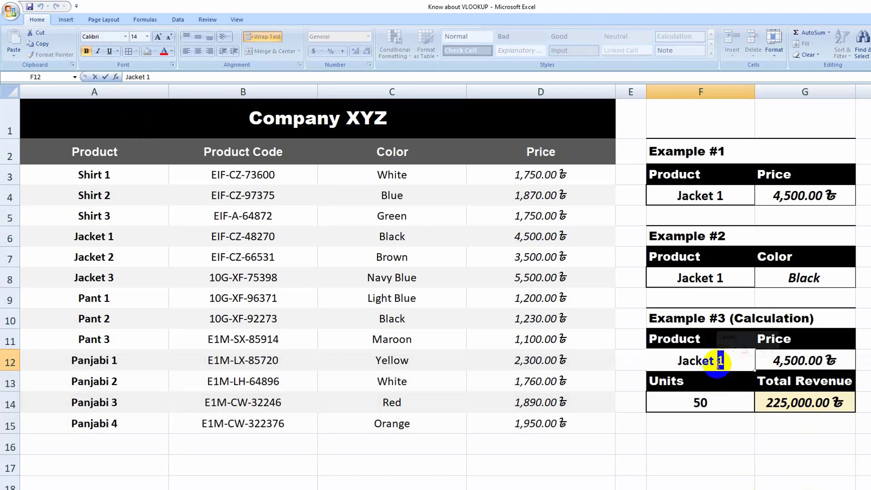
type("2")
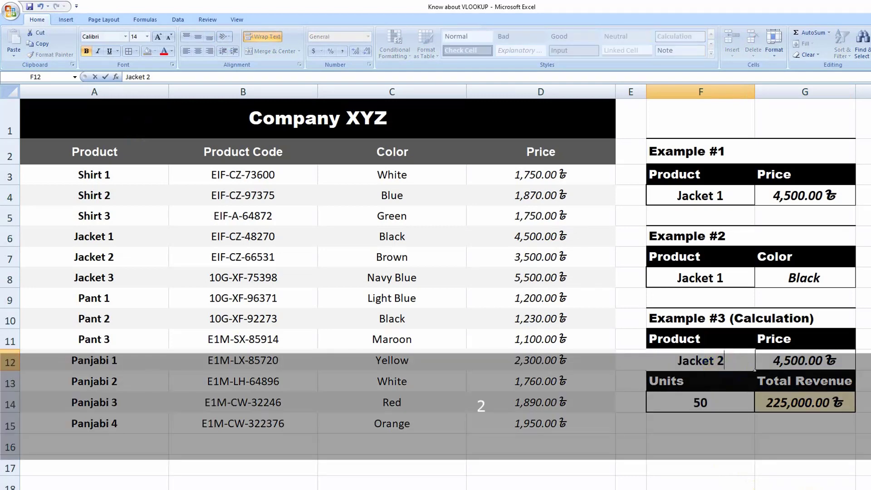
left_click(863, 340)
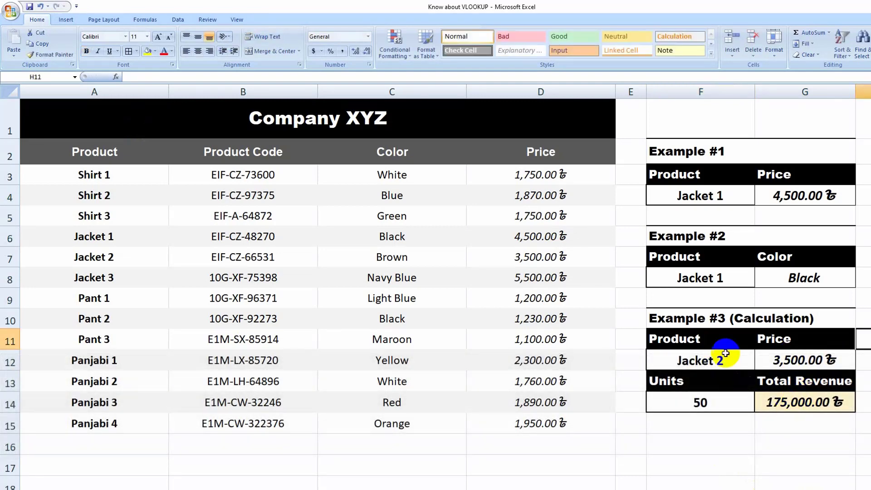
Change the Example #3 lookup product in F12 to Jacket 3
left_click(721, 359)
double_click(720, 361)
double_click(719, 361)
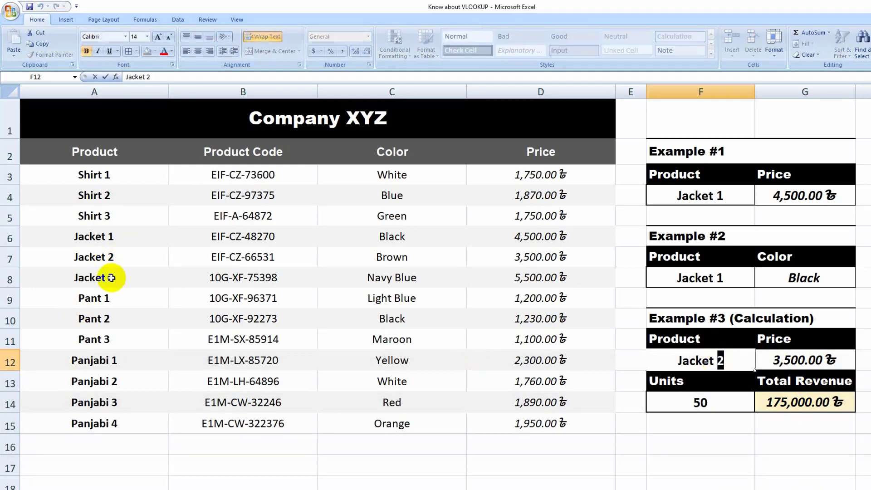
type("3")
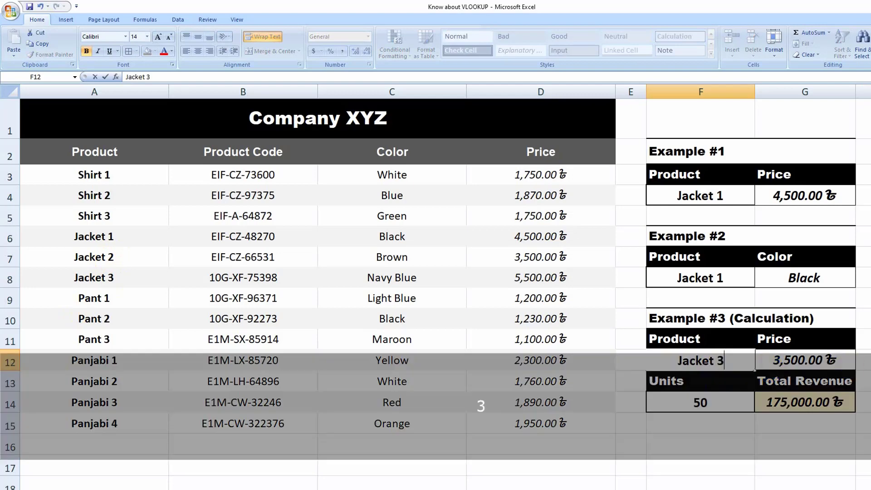
left_click(861, 339)
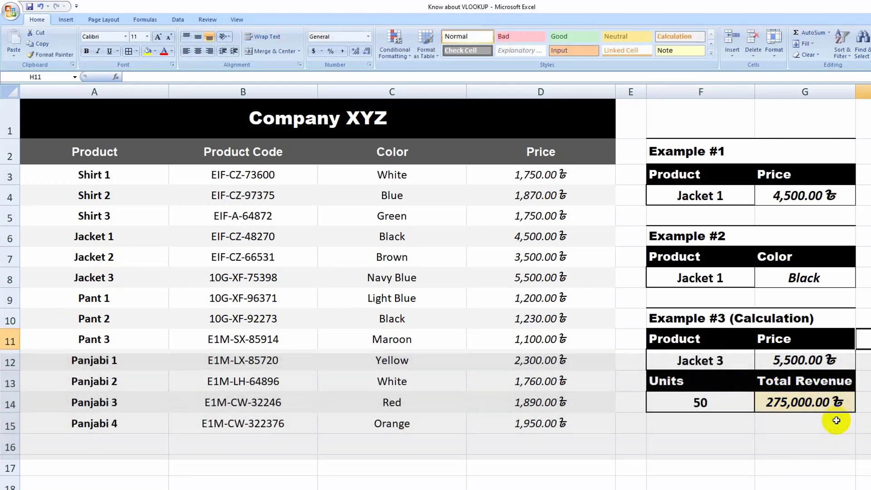
left_click(789, 439)
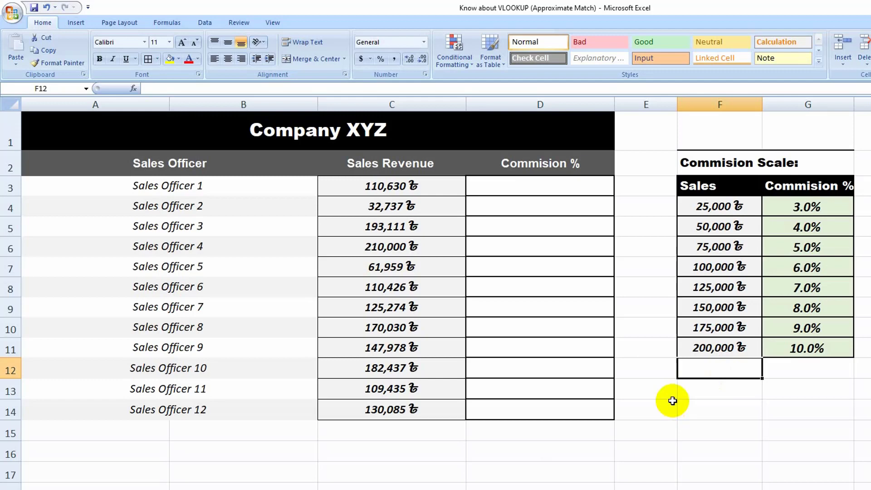
left_click(698, 392)
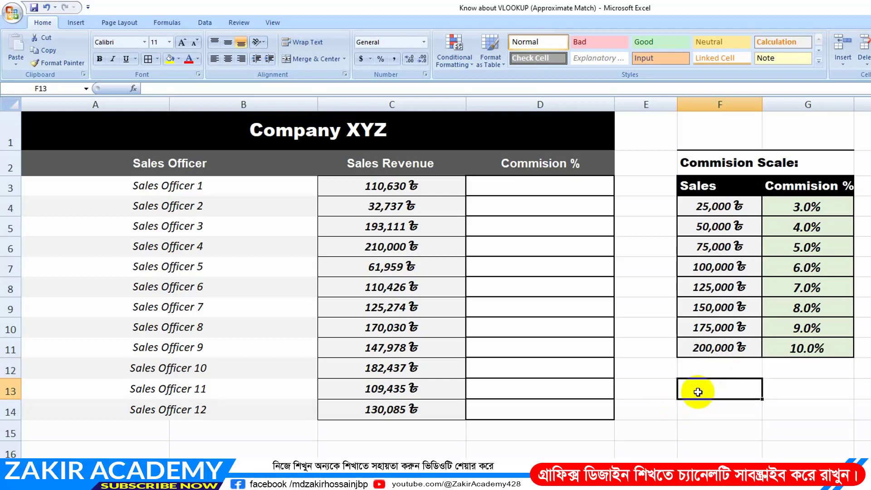
left_click(720, 366)
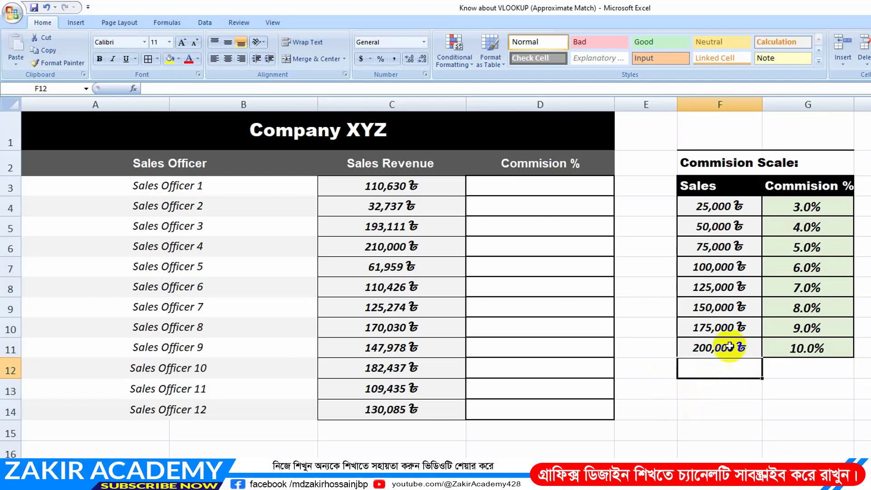
Examine the officers' sales revenues in C3:C14 and the sales thresholds with their commission rates in F4:G11
left_click(384, 187)
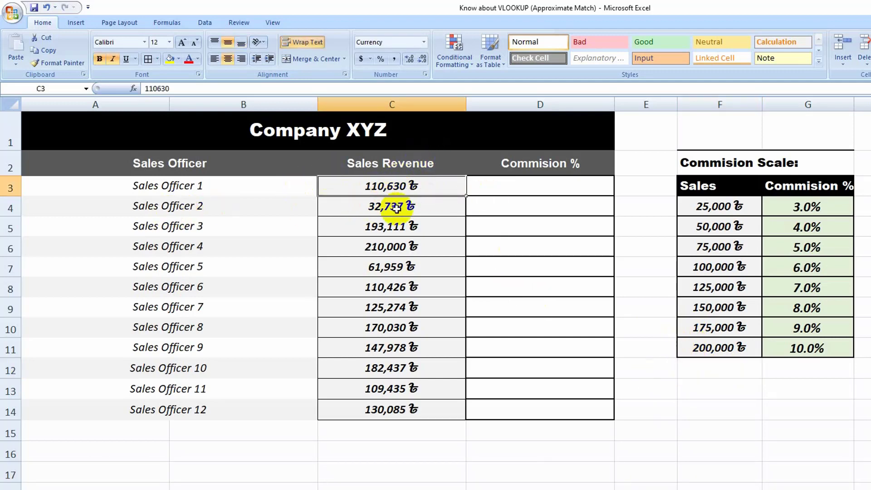
left_click_drag(411, 186, 394, 410)
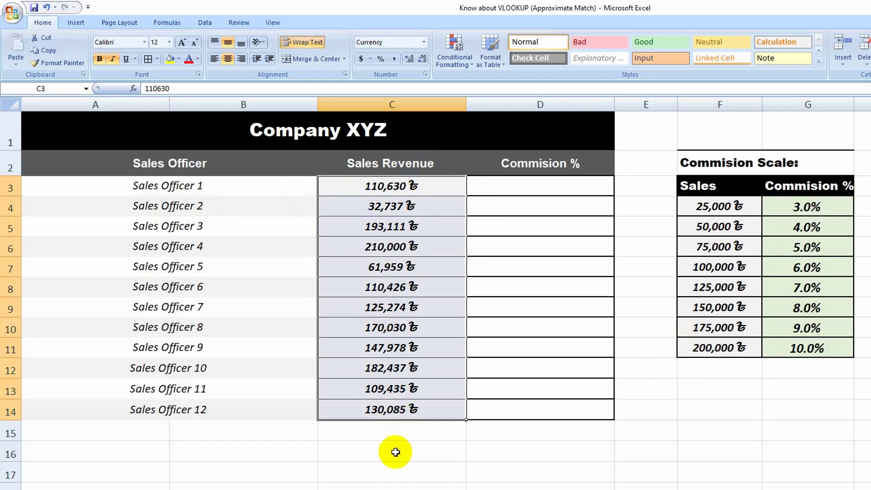
left_click(395, 445)
left_click_drag(393, 186, 392, 411)
left_click(419, 442)
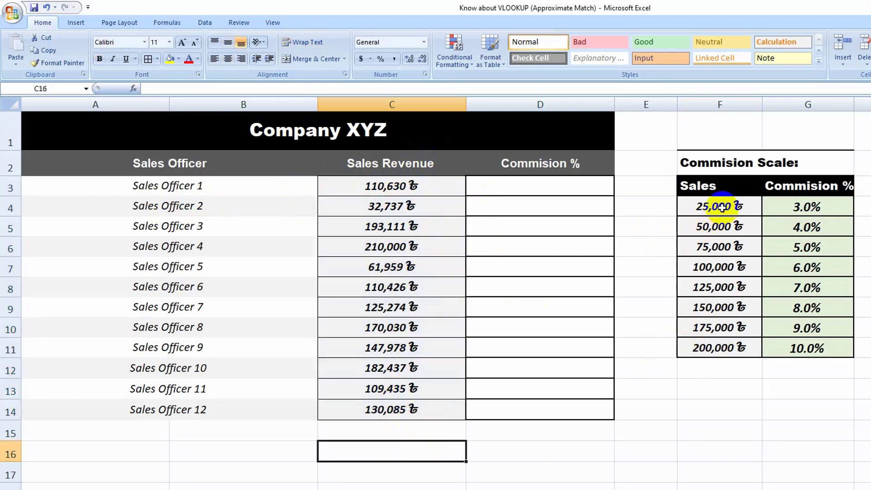
left_click(720, 213)
mouse_move(721, 212)
left_mouse_down()
mouse_move(731, 204)
mouse_move(709, 201)
left_mouse_up()
left_click(716, 227)
left_click(715, 210)
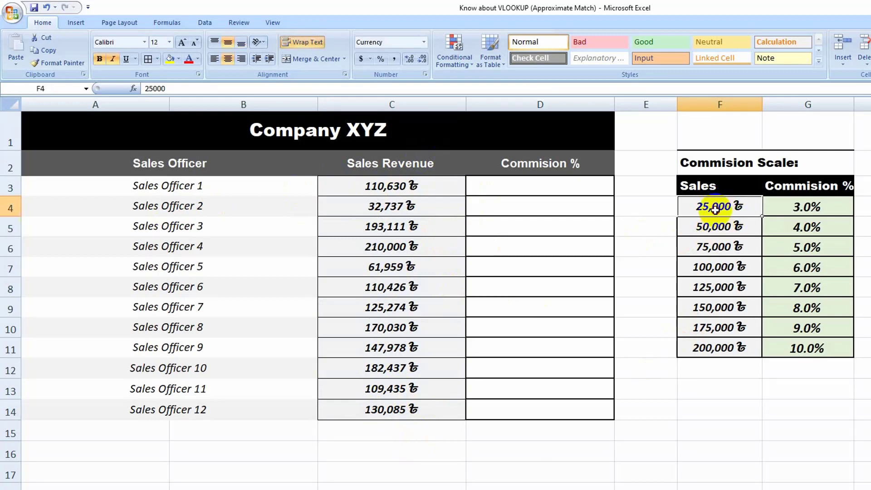
left_click(717, 229)
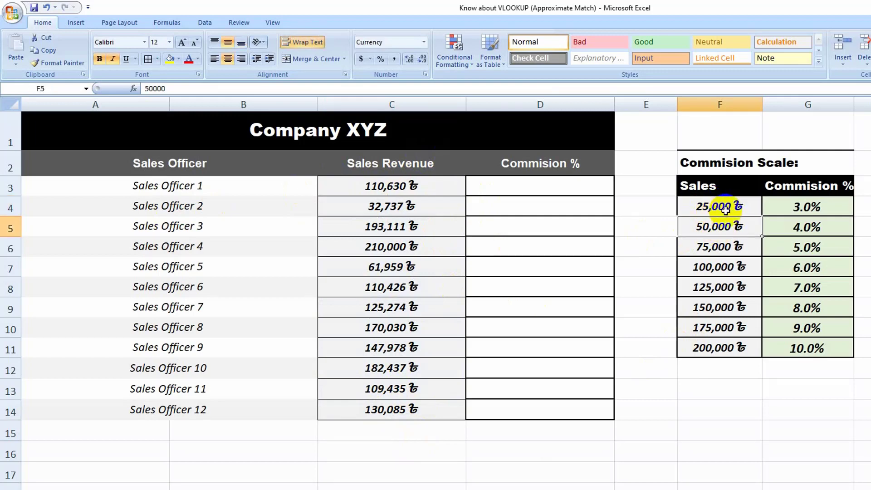
left_click(787, 208)
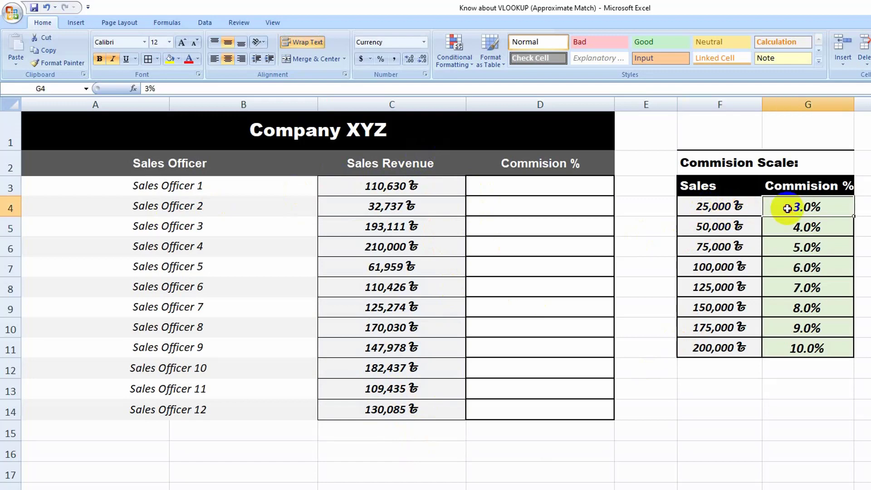
left_click(719, 226)
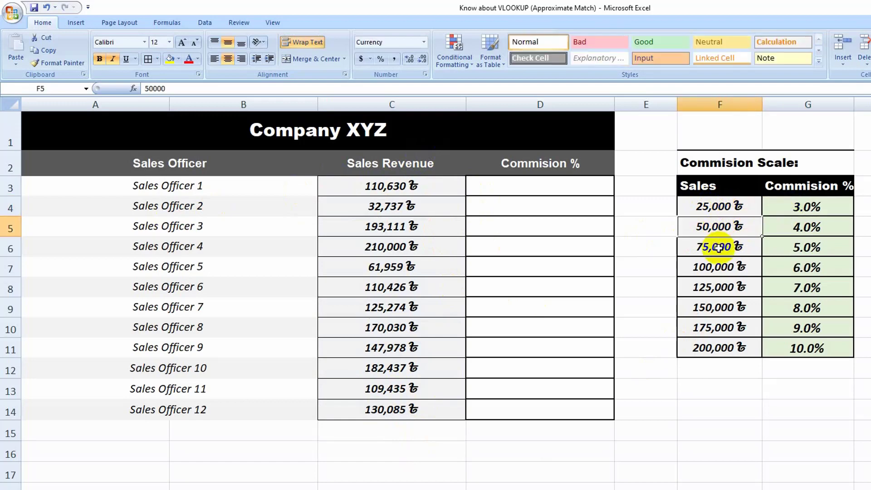
left_click(720, 248)
left_click(789, 229)
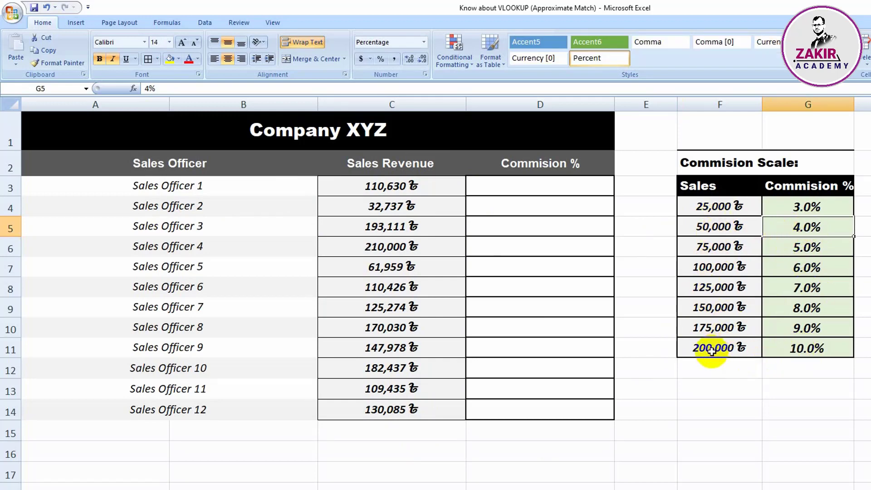
left_click_drag(716, 205, 719, 347)
left_click(719, 397)
left_click_drag(729, 212, 807, 352)
left_click(789, 406)
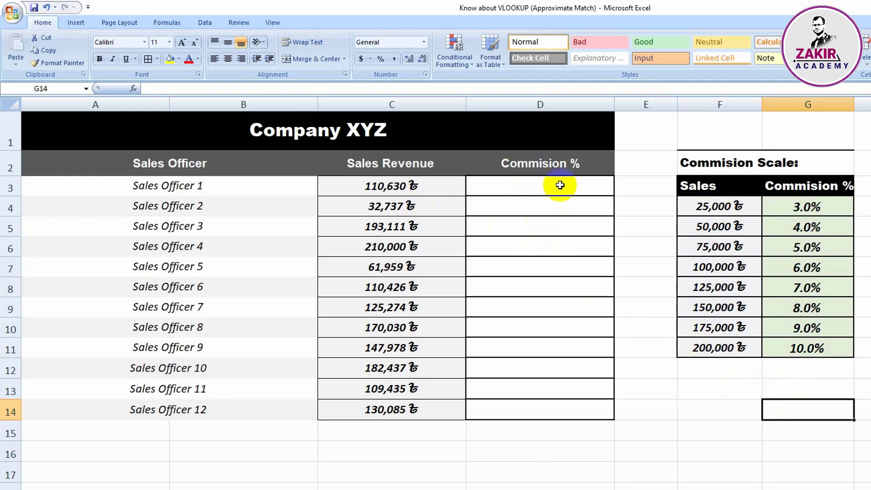
Retrieve Sales Officer 1's commission percentage in D3 by approximate match with =VLOOKUP(C3,$F$4:$G$11,2,TRUE)
left_click(536, 186)
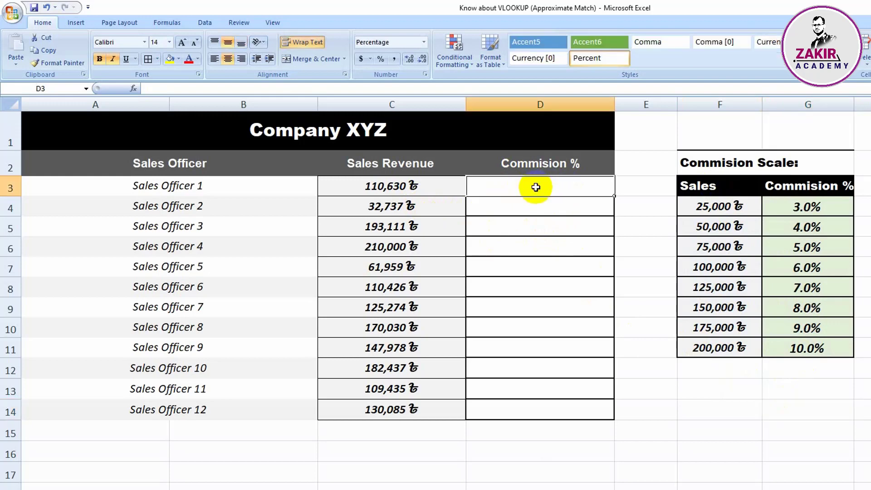
type("=")
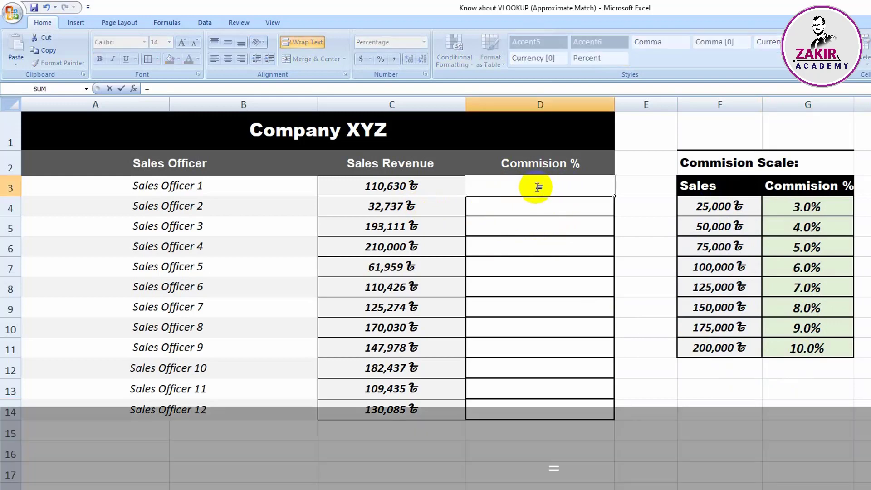
type("vl")
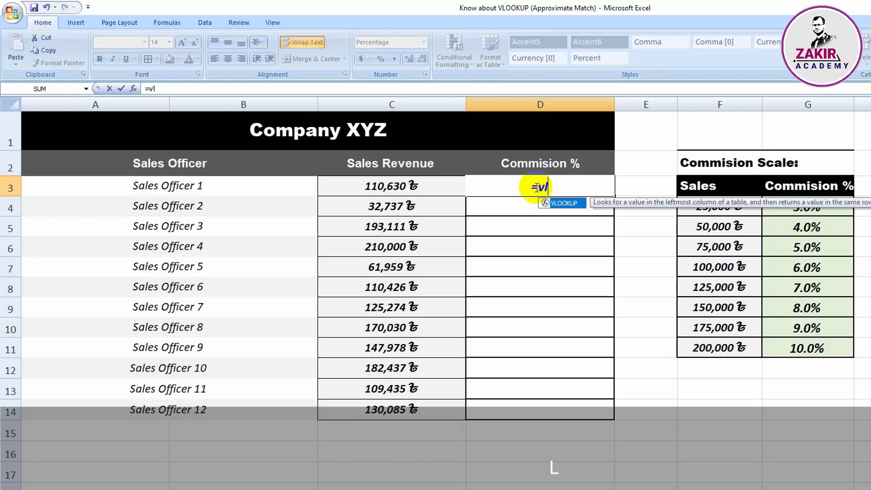
key("Tab")
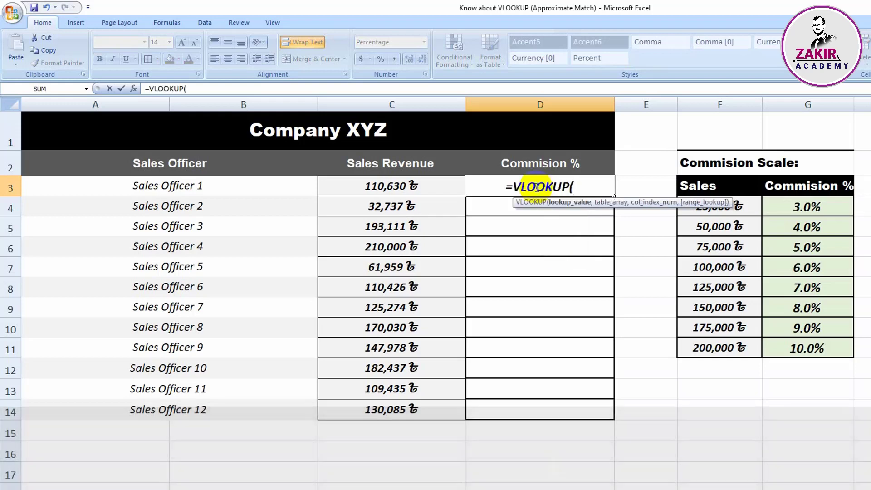
left_click(401, 188)
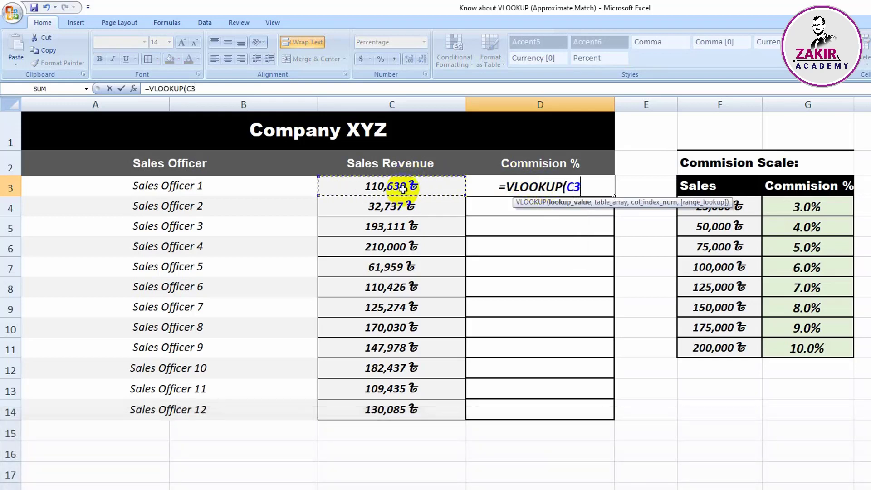
type(",")
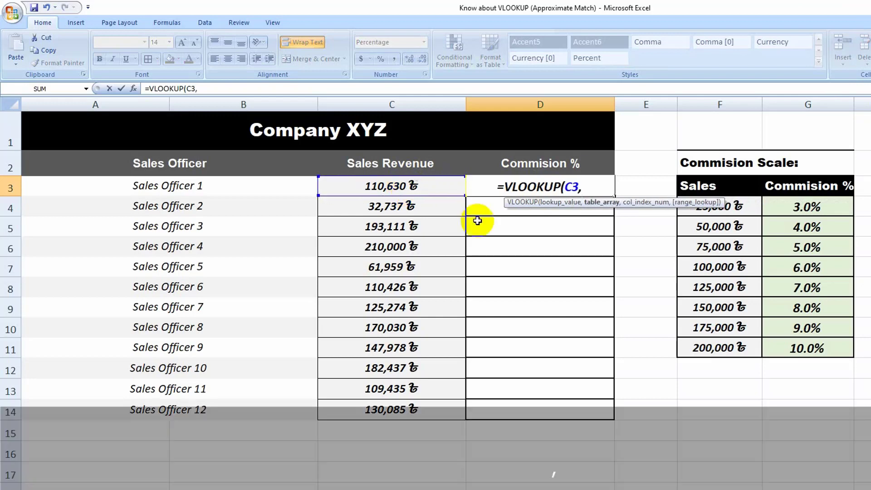
left_click_drag(718, 209, 812, 347)
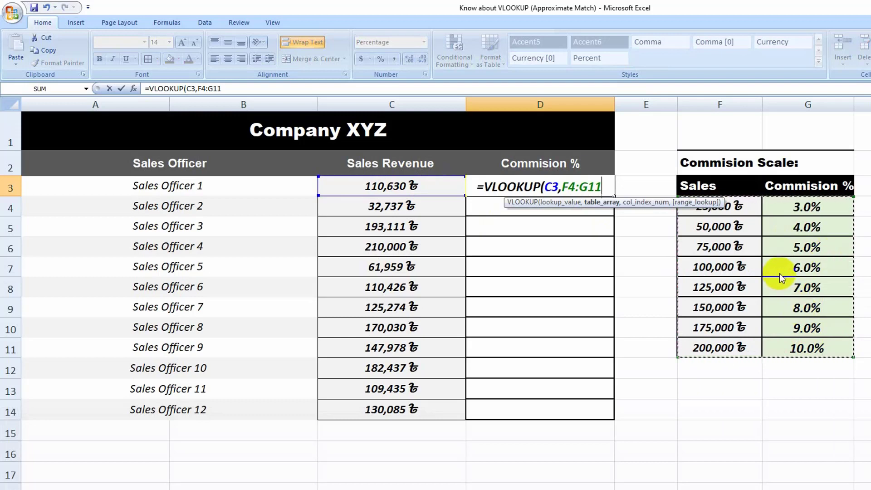
key("F4")
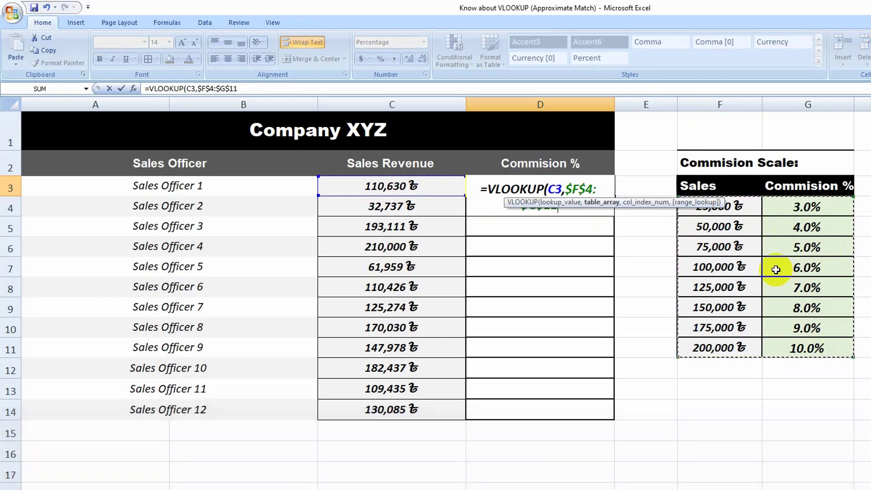
type(",")
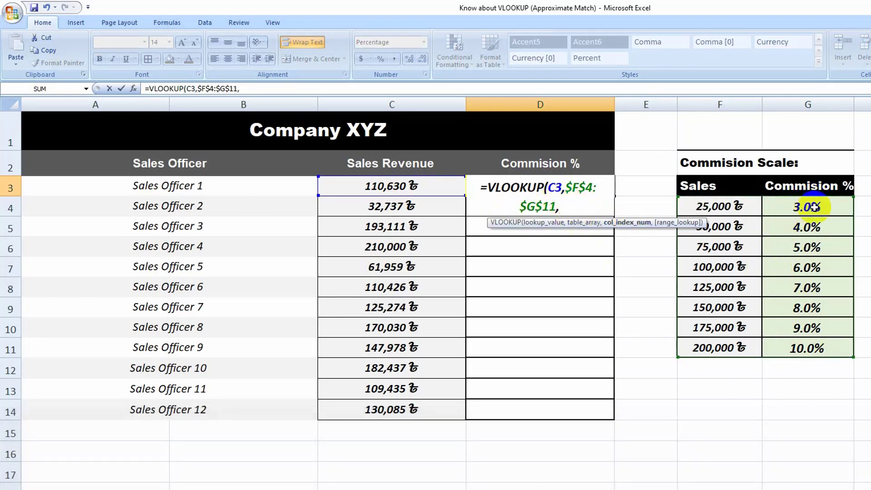
type("2")
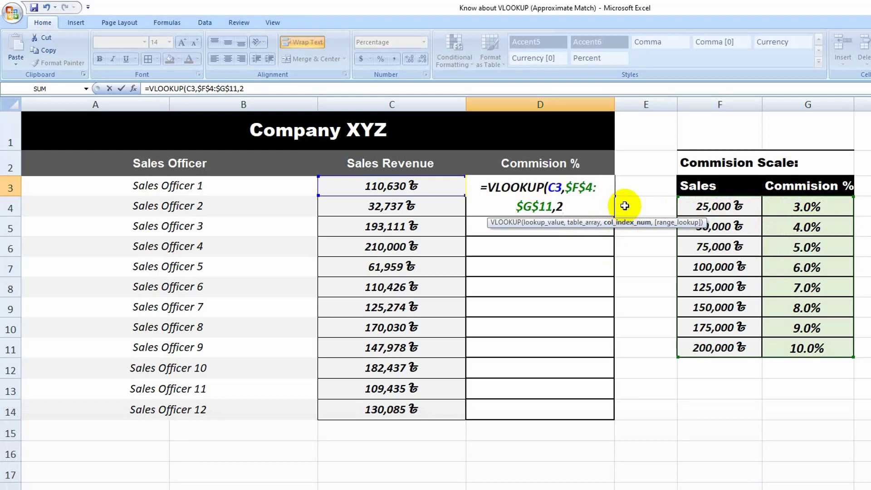
type(",")
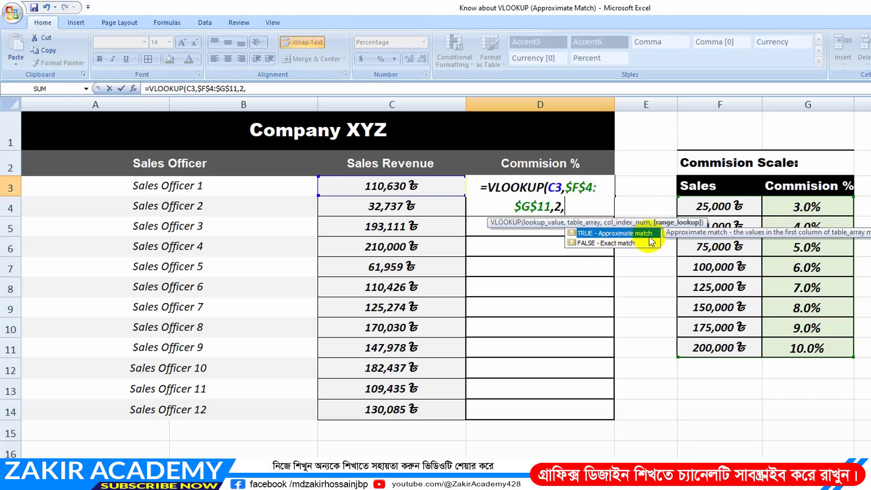
double_click(609, 233)
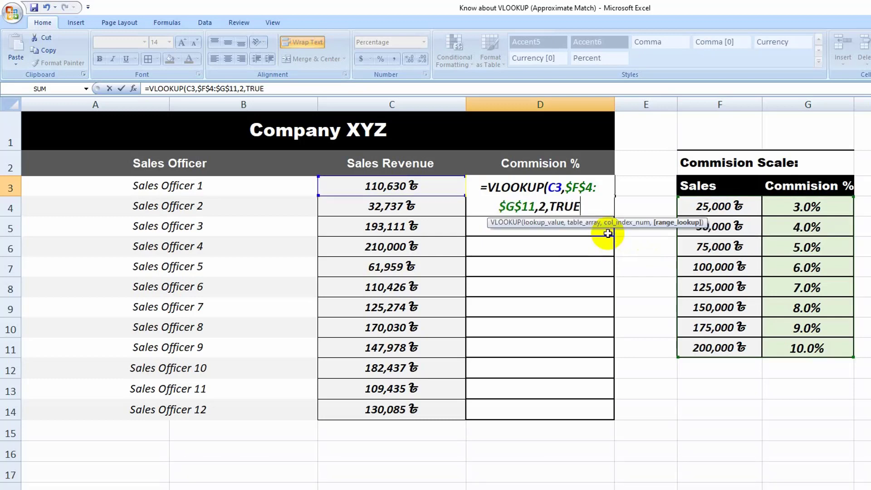
key("shift")
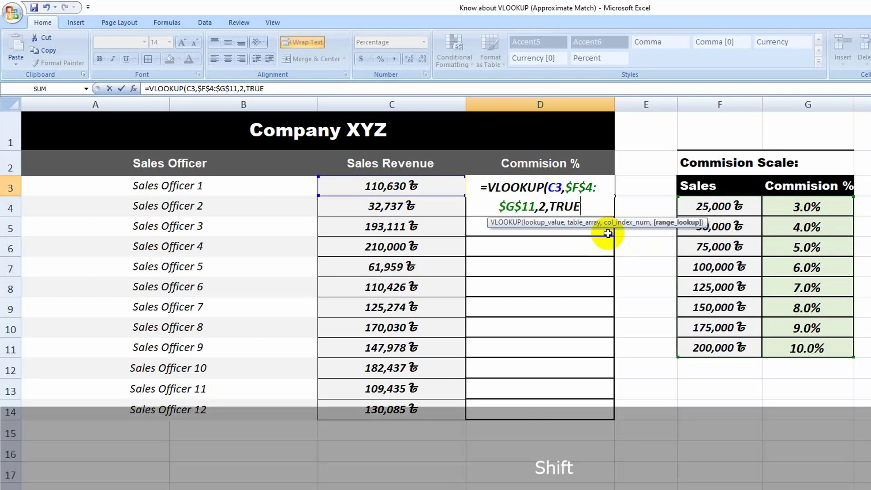
type(")")
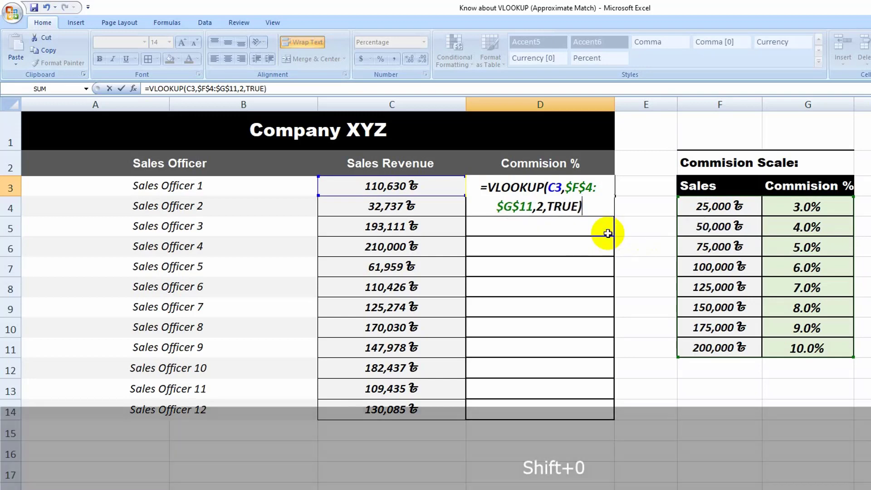
key("Return")
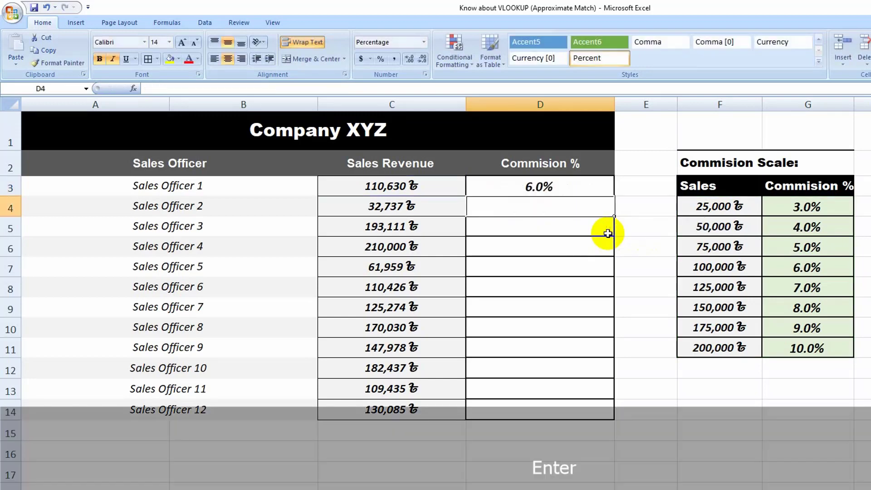
Check Sales Officer 1's revenue against the 100,000 and 125,000 thresholds, and fill the D3 commission formula down through D14
left_click(384, 186)
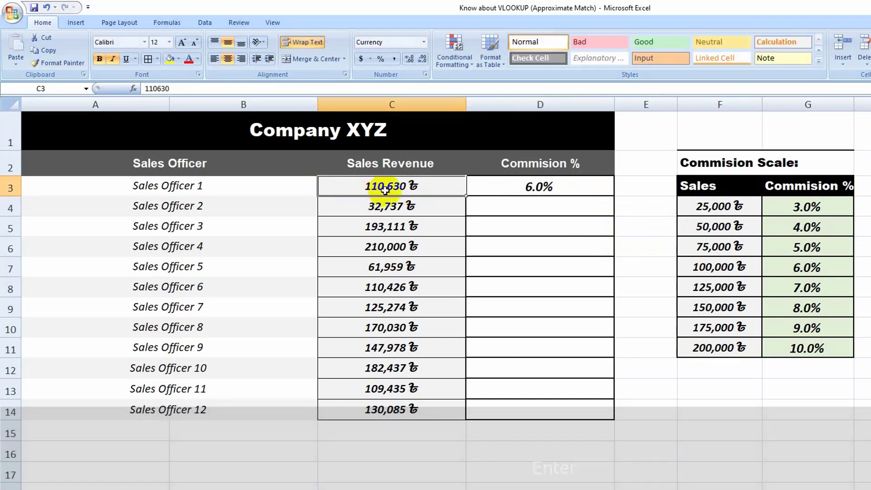
left_click(713, 268)
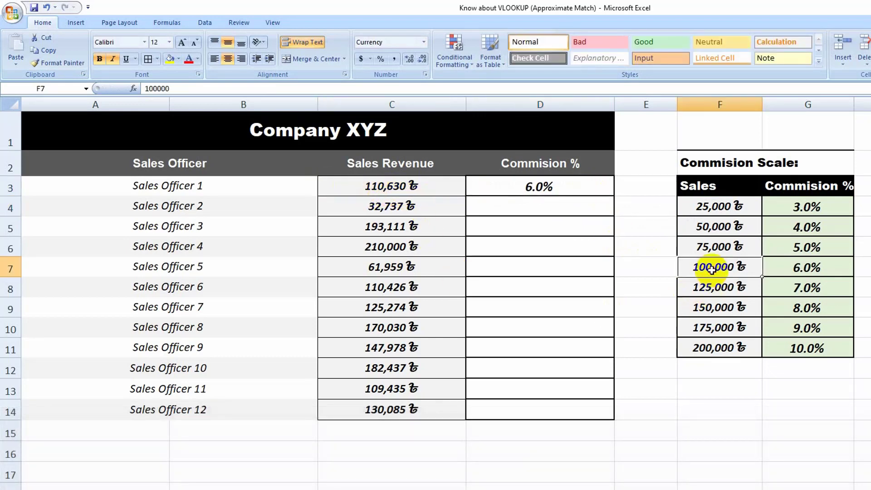
left_click(720, 290)
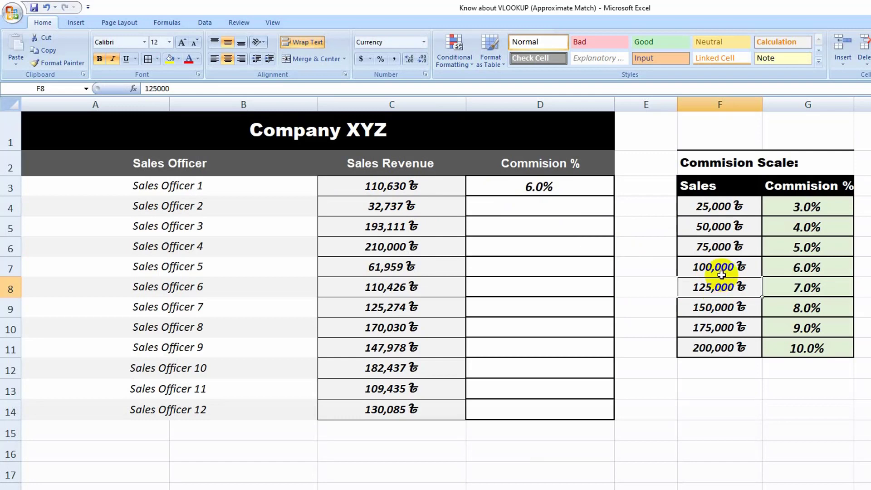
left_click(823, 273)
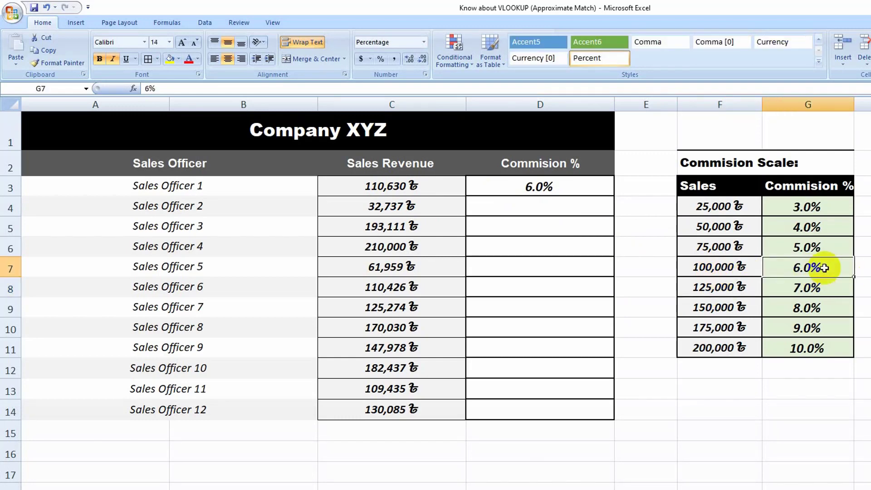
left_click(535, 191)
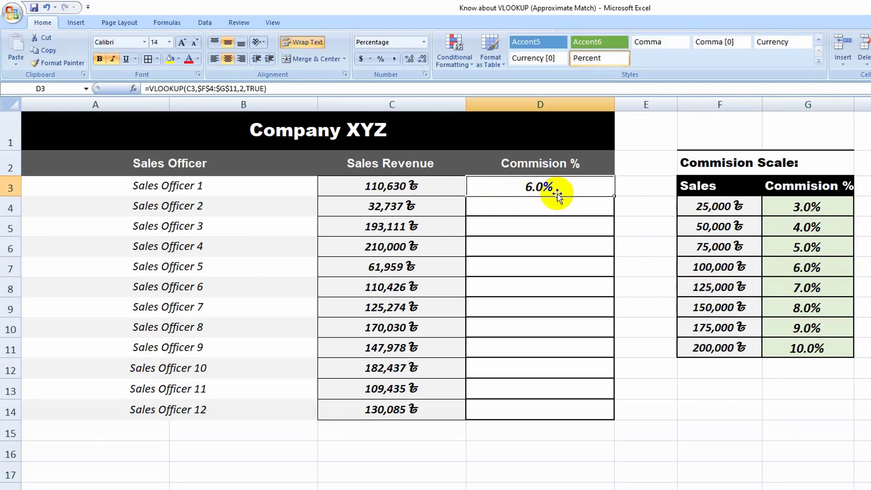
double_click(614, 196)
left_click(557, 429)
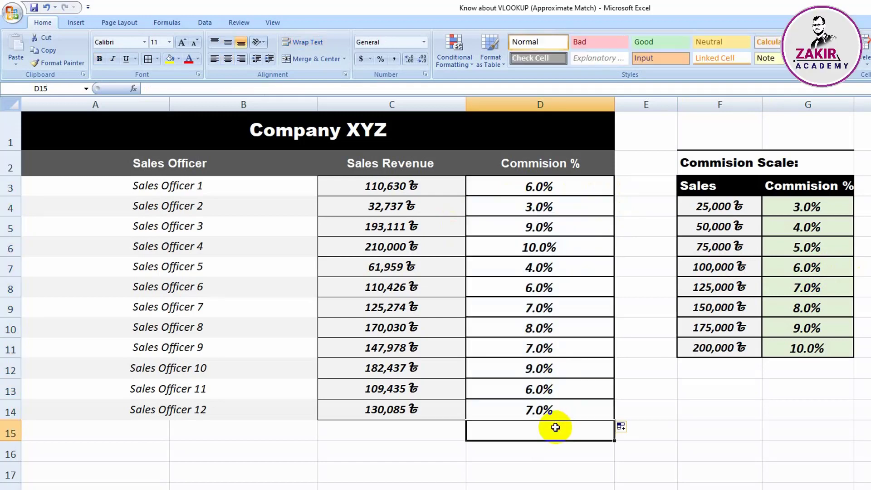
left_click_drag(548, 189, 551, 411)
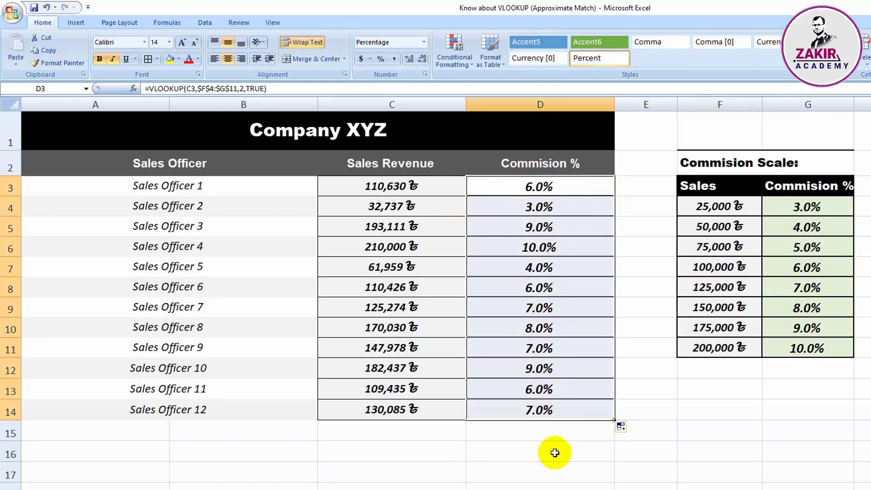
left_click(549, 436)
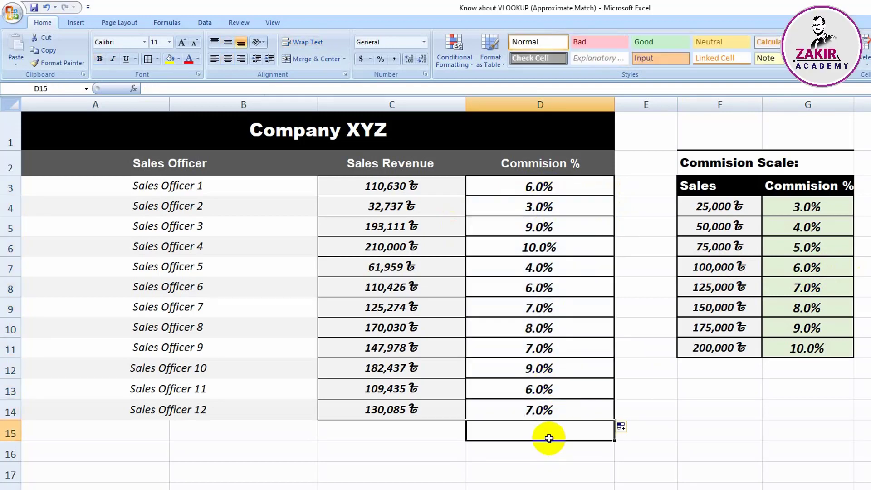